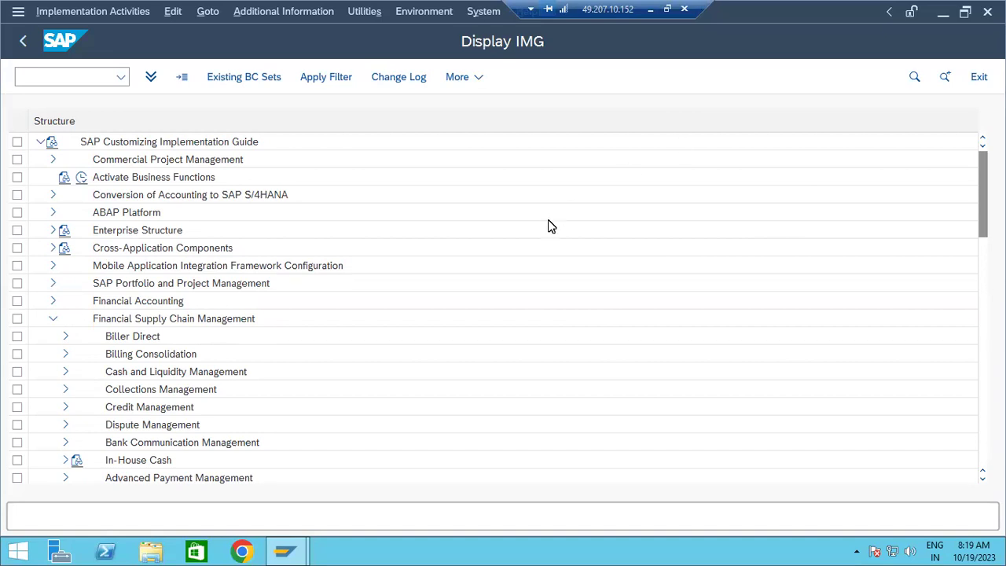
Expand Transaction Manager > General Settings > Organization and run Define Company Code Additional Data
scroll(550, 226, "down", 2)
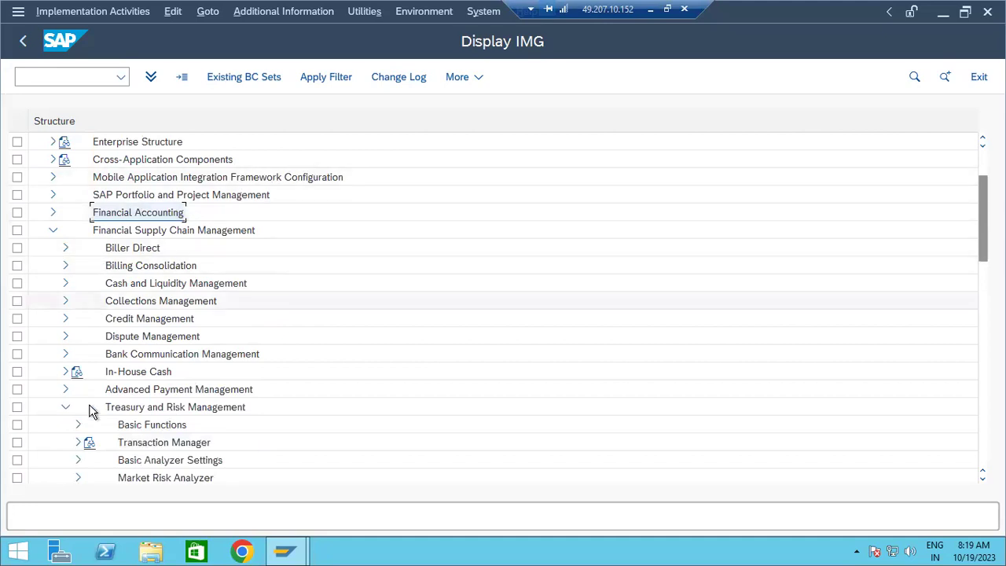
left_click(78, 444)
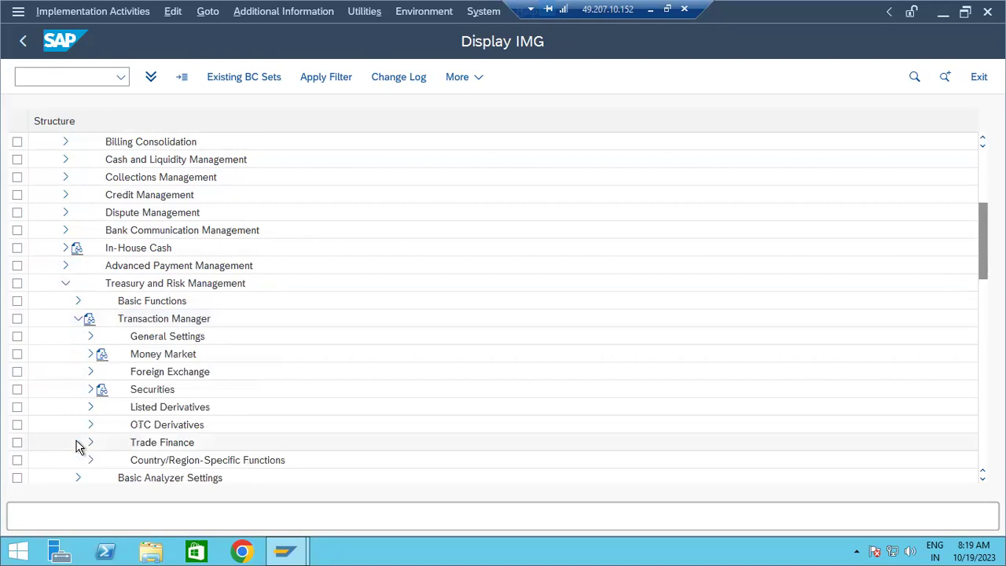
left_click(90, 337)
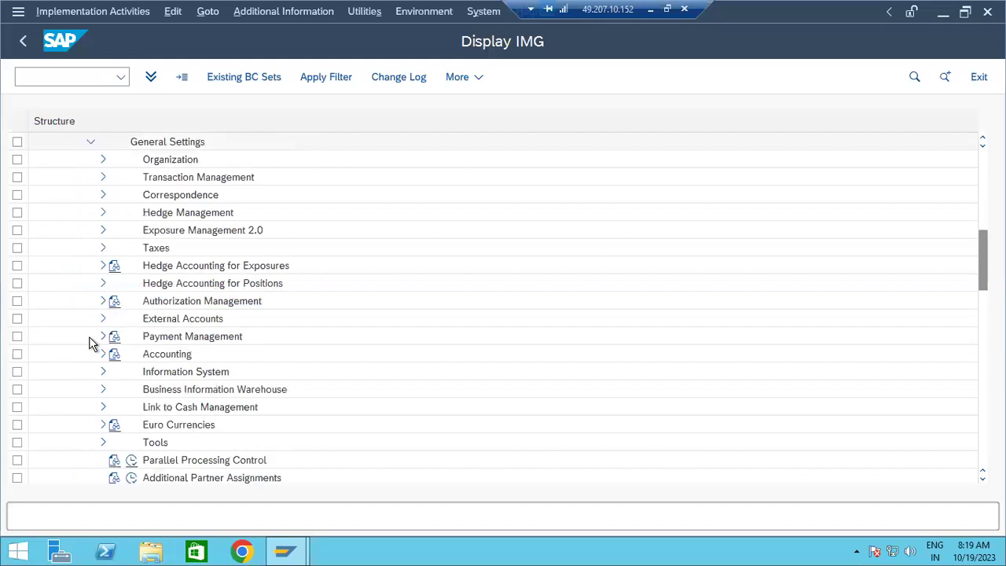
left_click(103, 162)
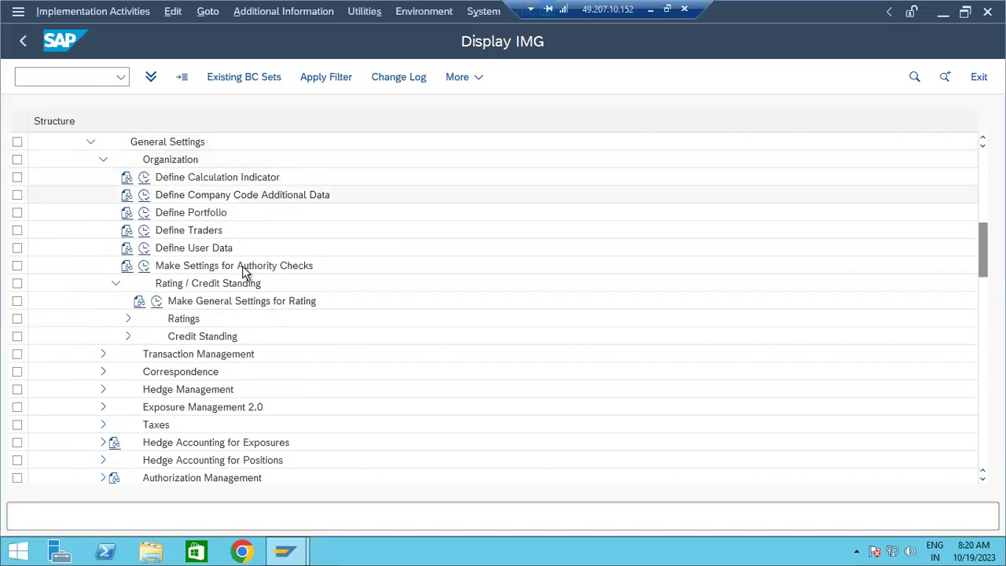
left_click(144, 196)
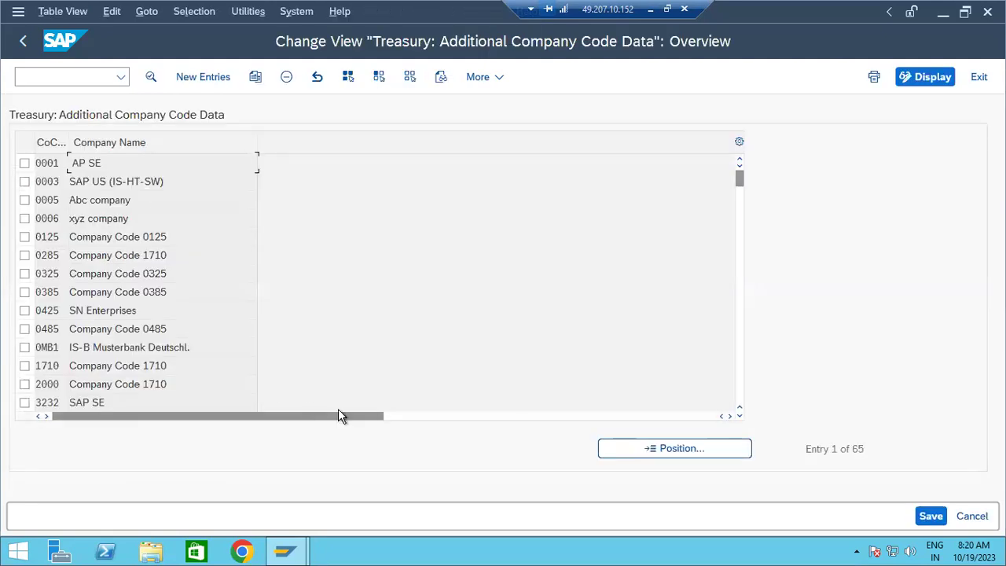
Position the company code list on DEMO and open its detail record
left_click(666, 454)
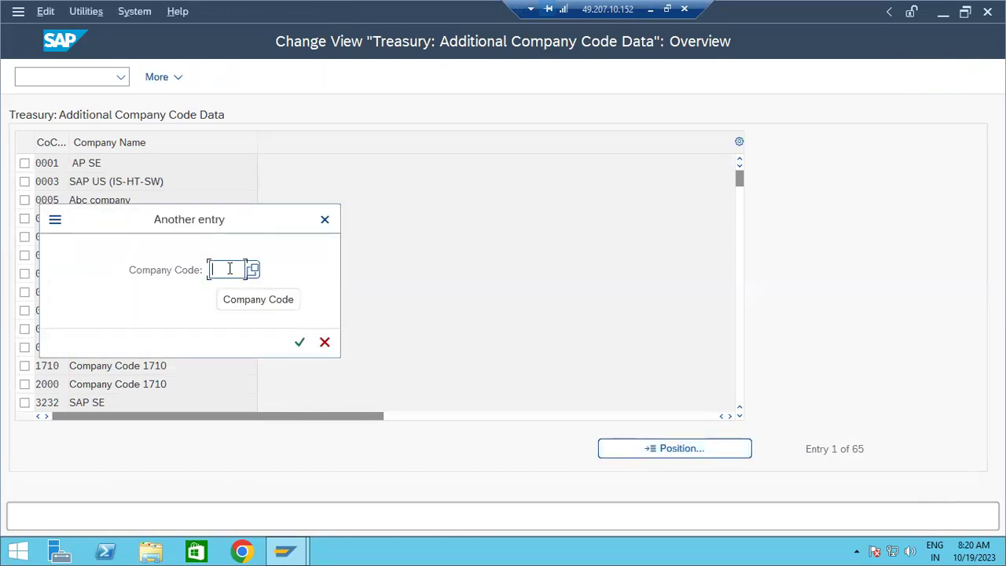
type("Demo")
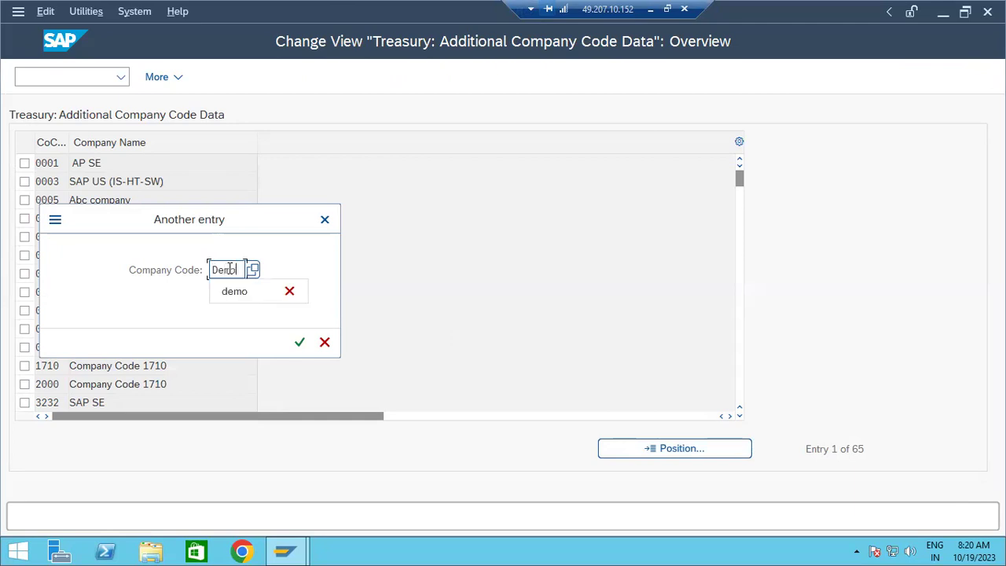
key("Return")
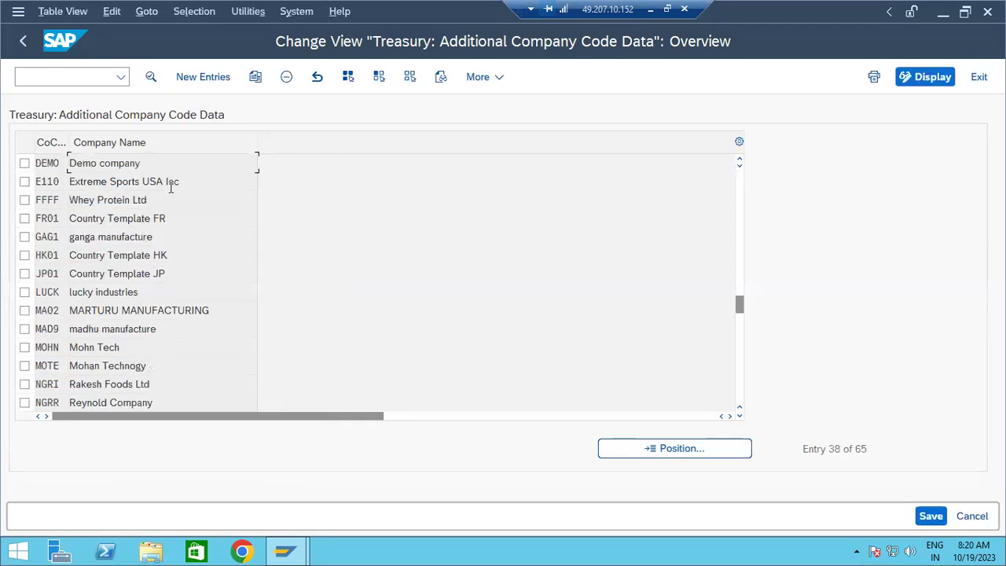
double_click(157, 172)
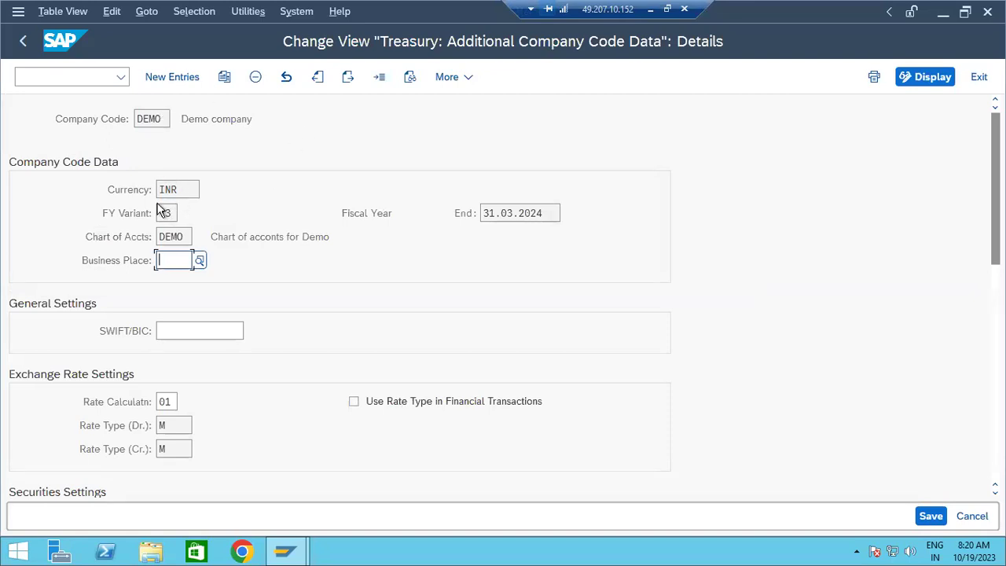
Inspect DEMO's company code and rate calculation 01 settings, then go back to the IMG tree
left_click_drag(165, 118, 123, 119)
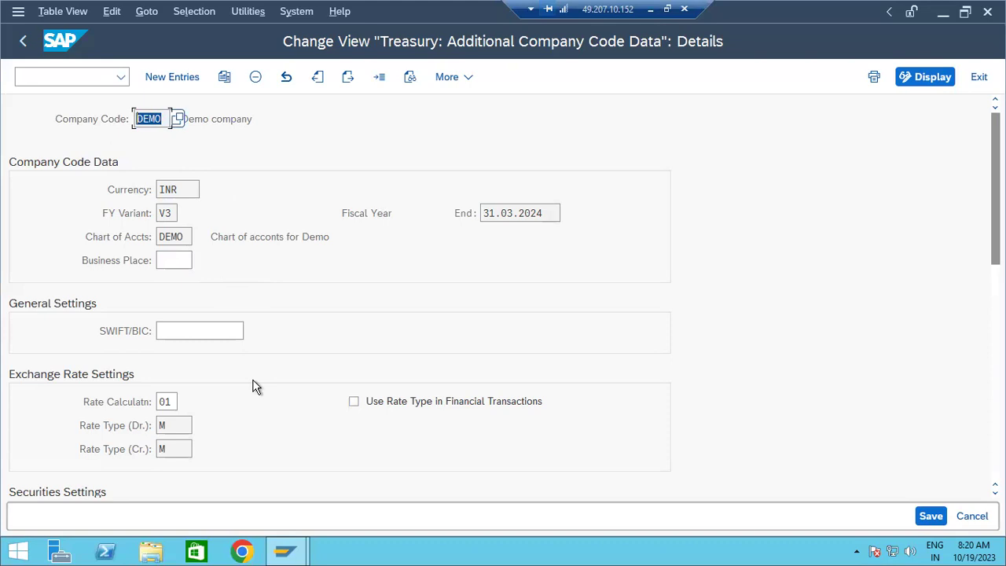
left_click_drag(174, 402, 156, 400)
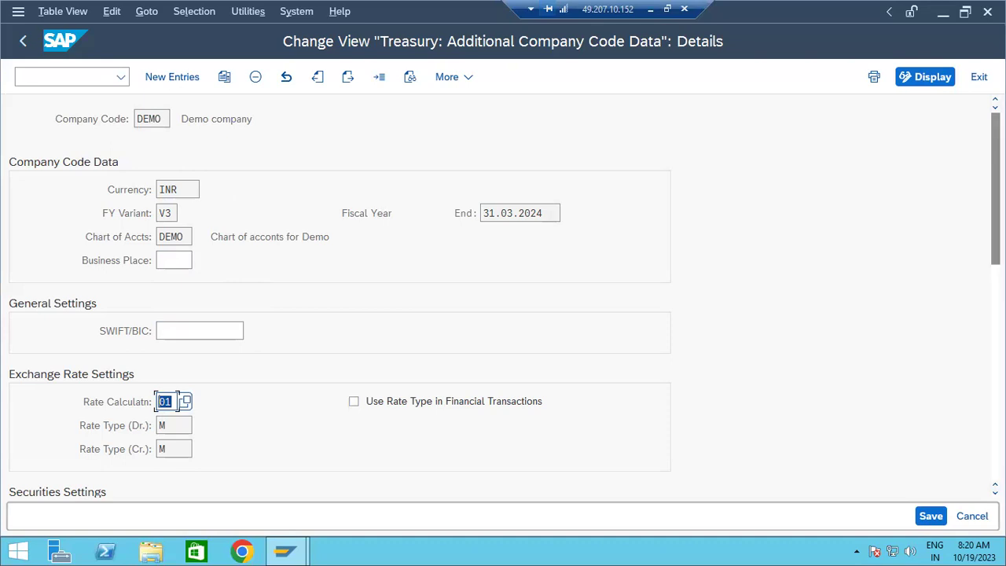
scroll(338, 298, "down", 6)
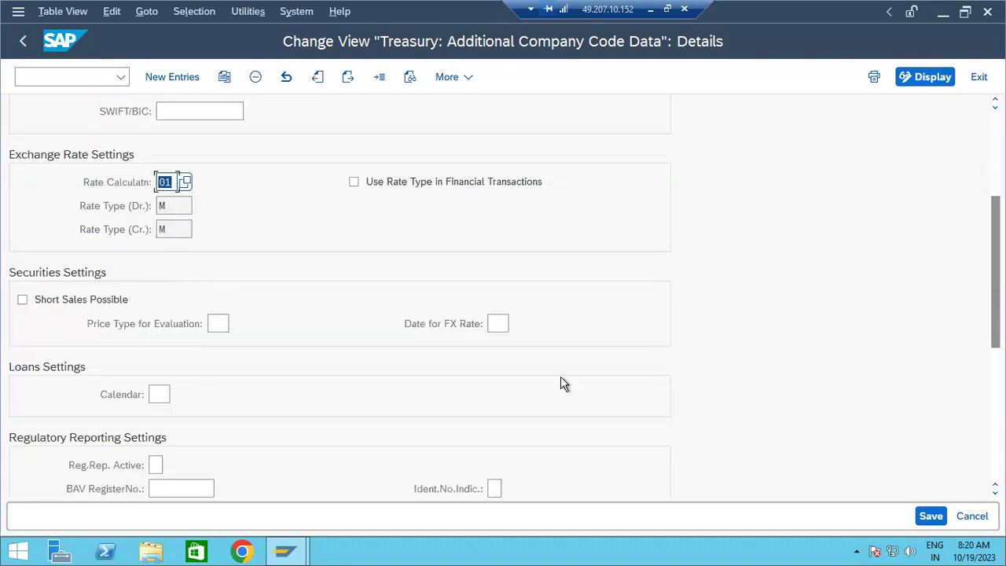
scroll(200, 322, "down", 8)
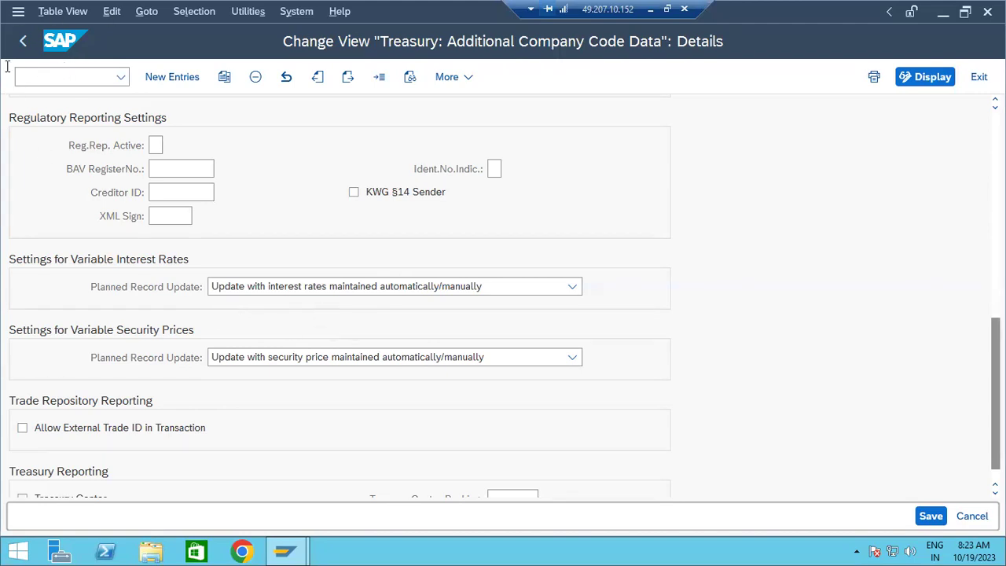
left_click(23, 44)
left_click(23, 44)
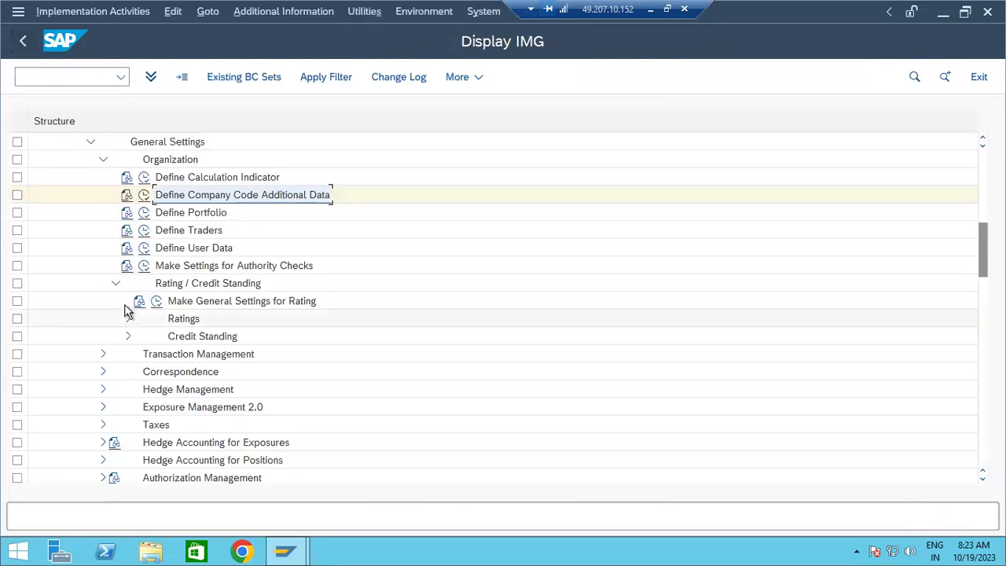
Collapse the Organization branch, expand Accounting > Organization and run Define Accounting Codes
left_click(115, 284)
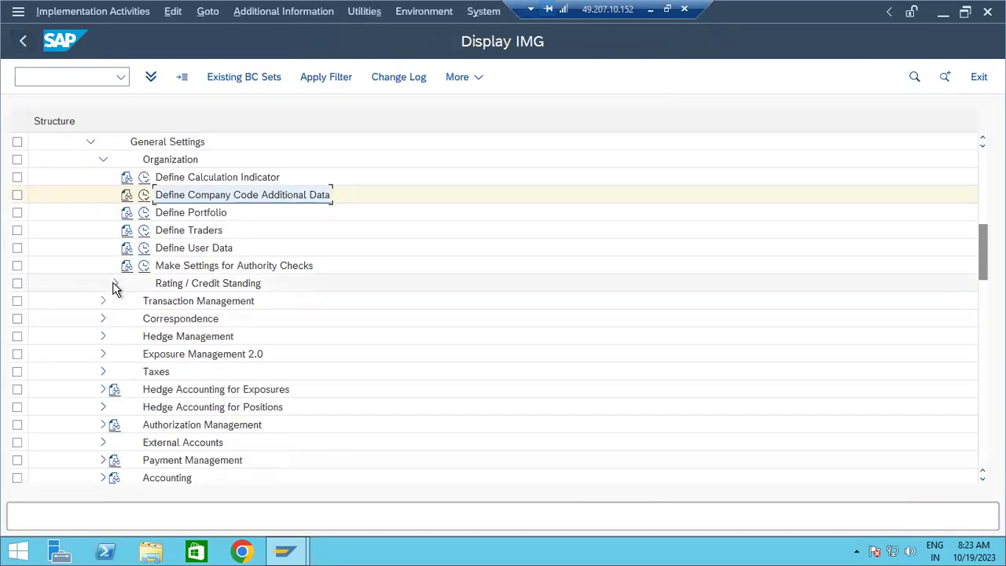
left_click(103, 160)
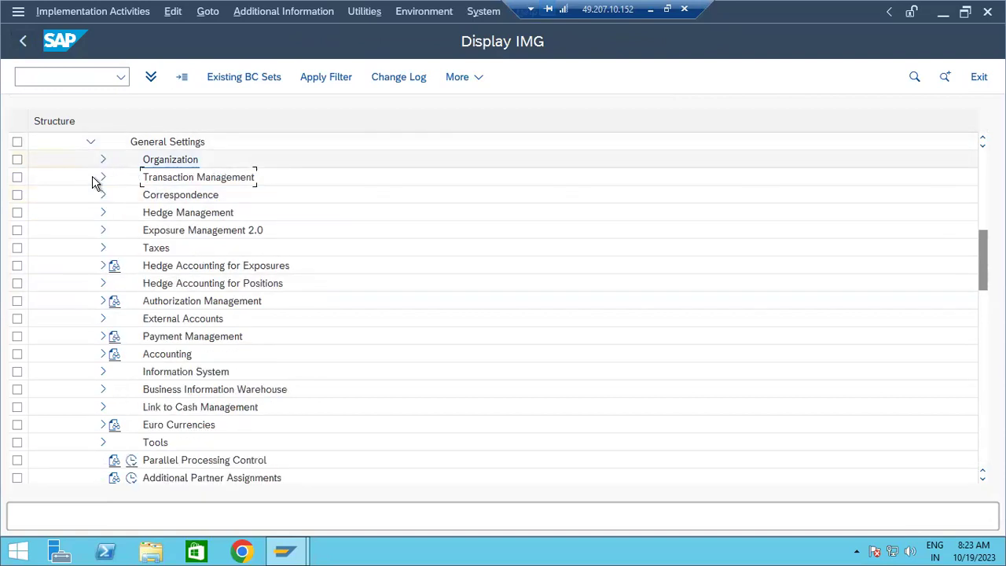
left_click(103, 353)
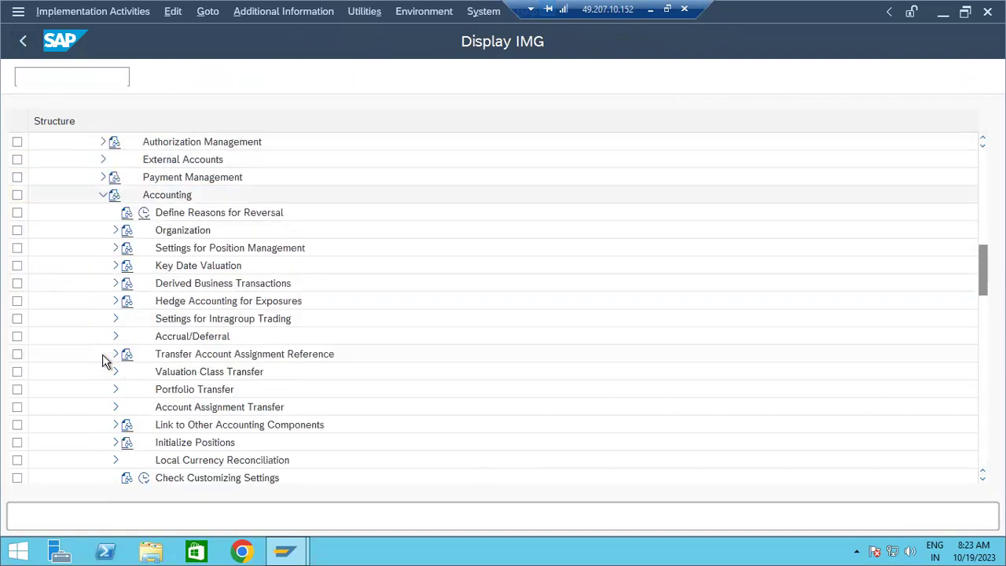
left_click(115, 230)
left_click(208, 250)
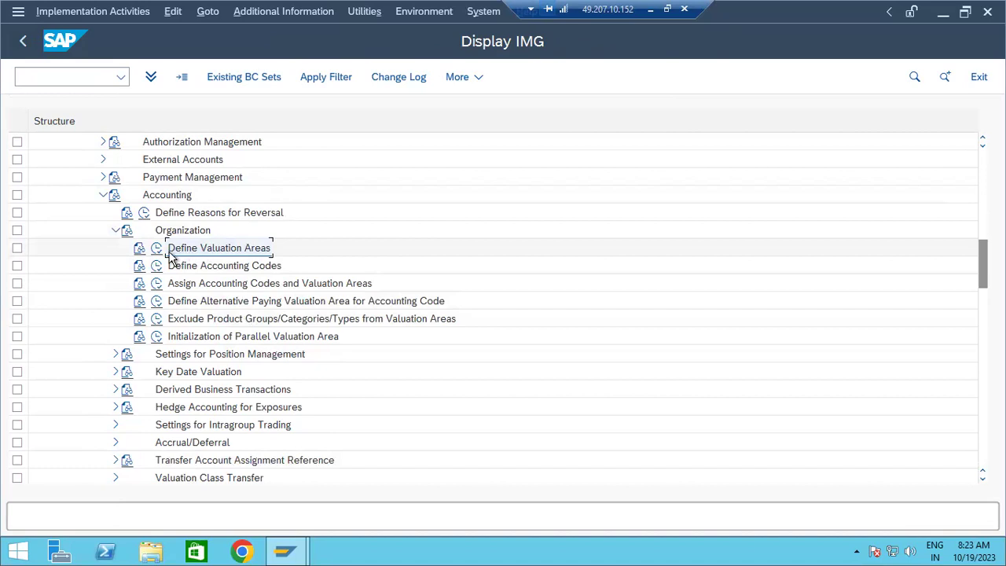
left_click(157, 267)
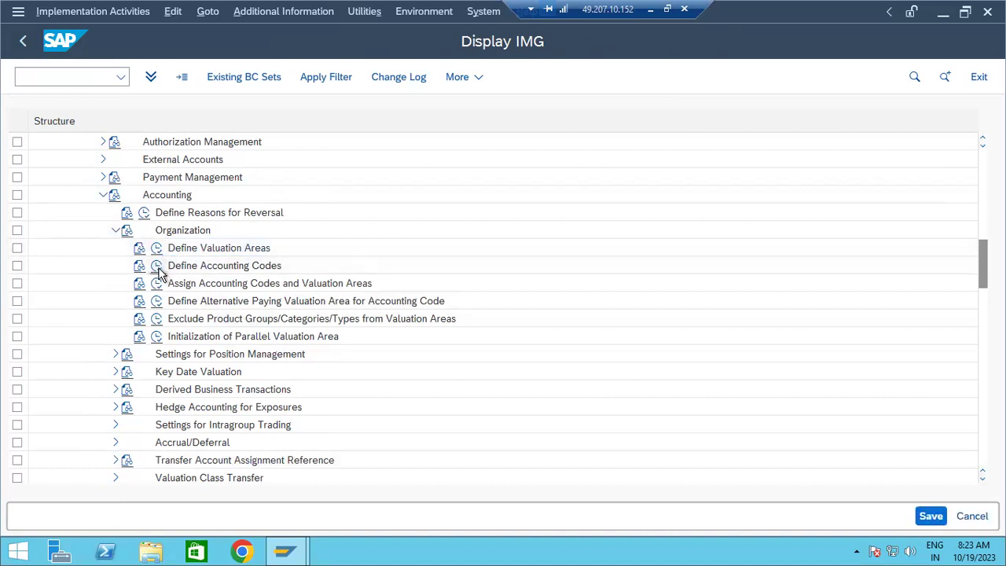
Confirm accounting code DEMO ('Accounting code for Demo') maps to company code DEMO, then go back
left_click(188, 254)
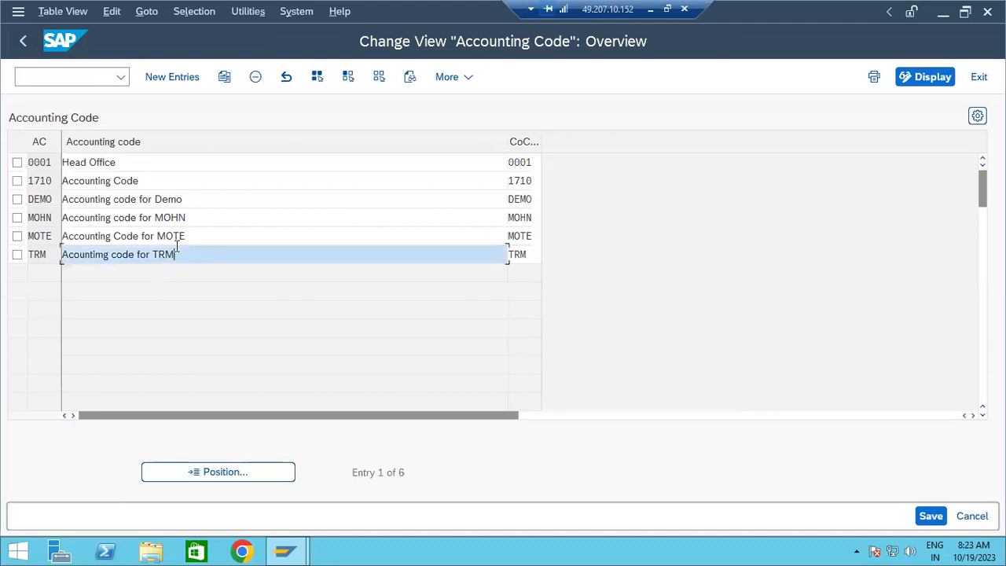
left_click(206, 236)
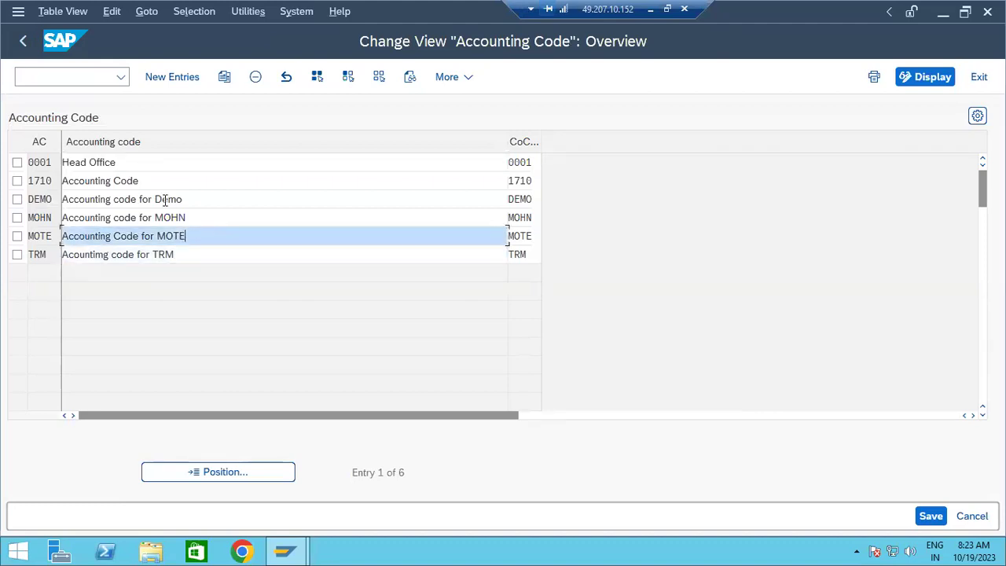
left_click(231, 197)
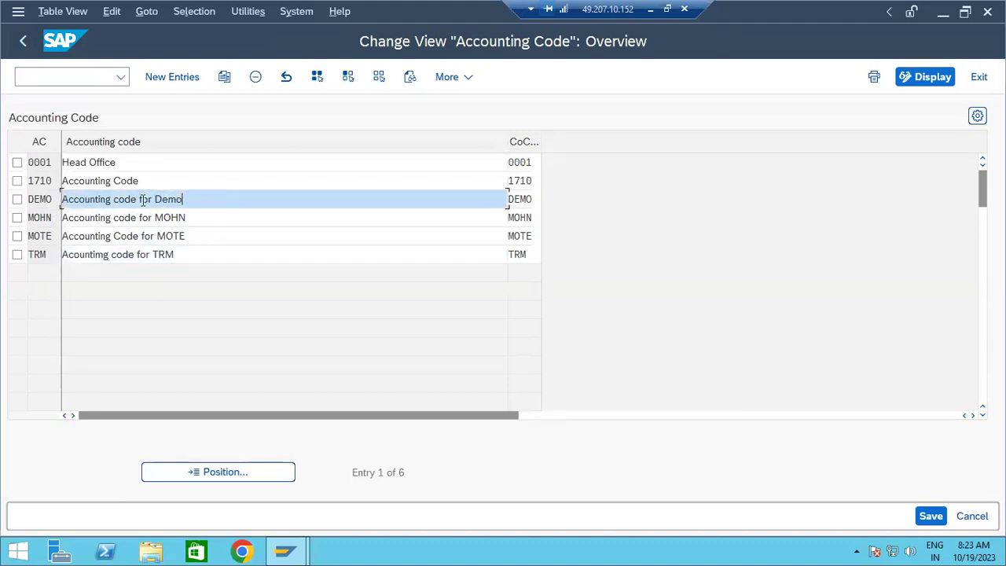
left_click(58, 200)
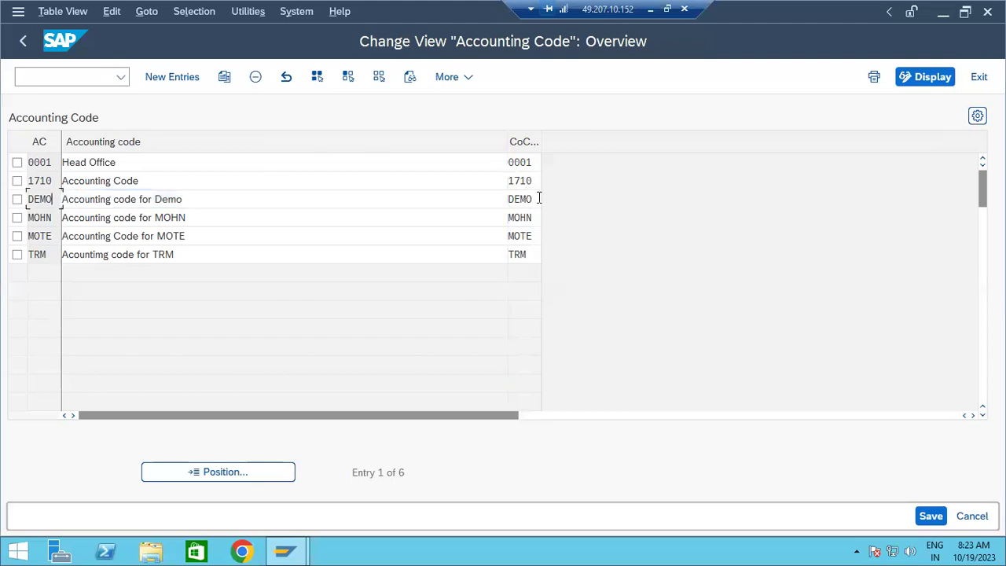
left_click_drag(56, 199, 21, 199)
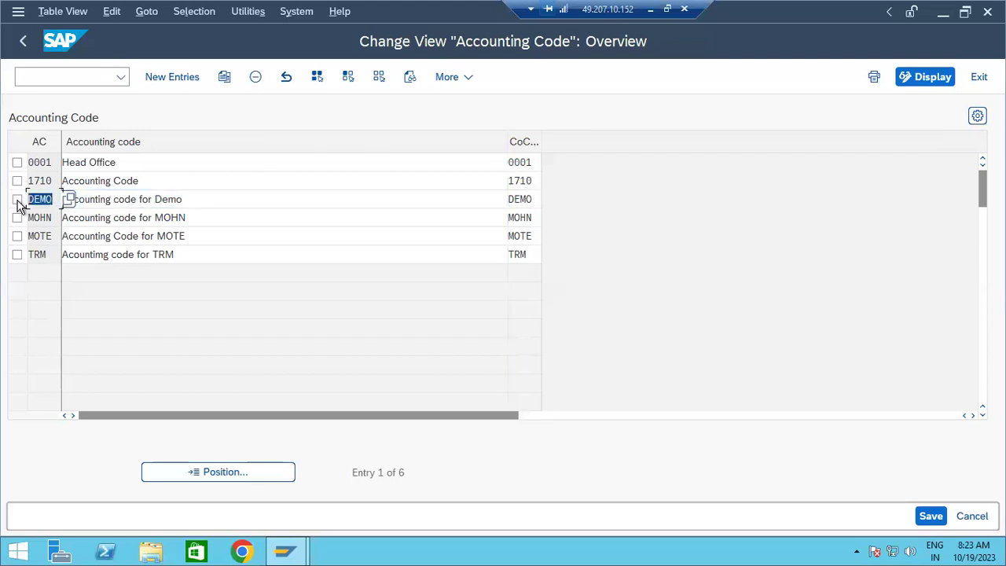
left_click(274, 215)
left_click_drag(53, 199, 18, 206)
left_click_drag(536, 200, 501, 200)
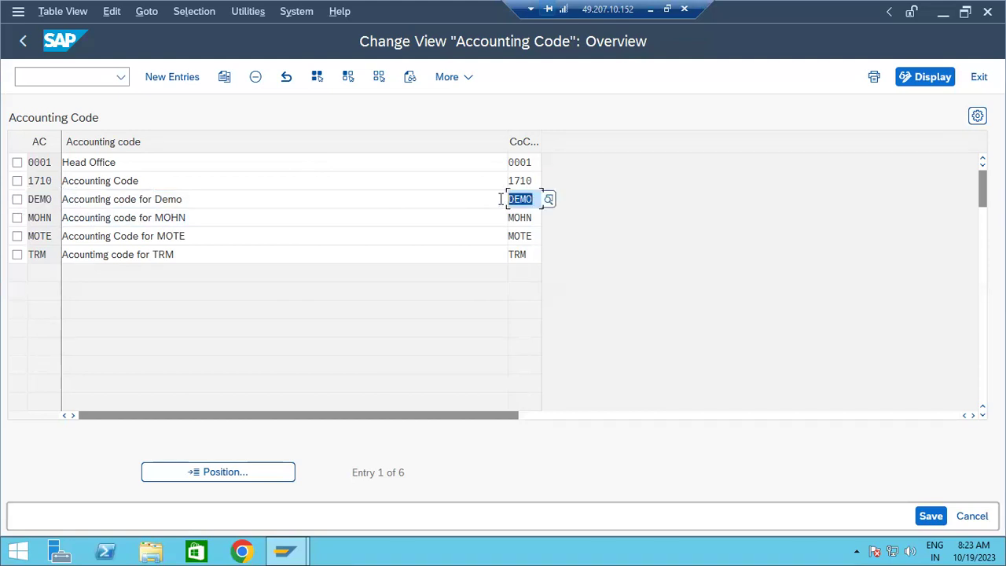
left_click(22, 45)
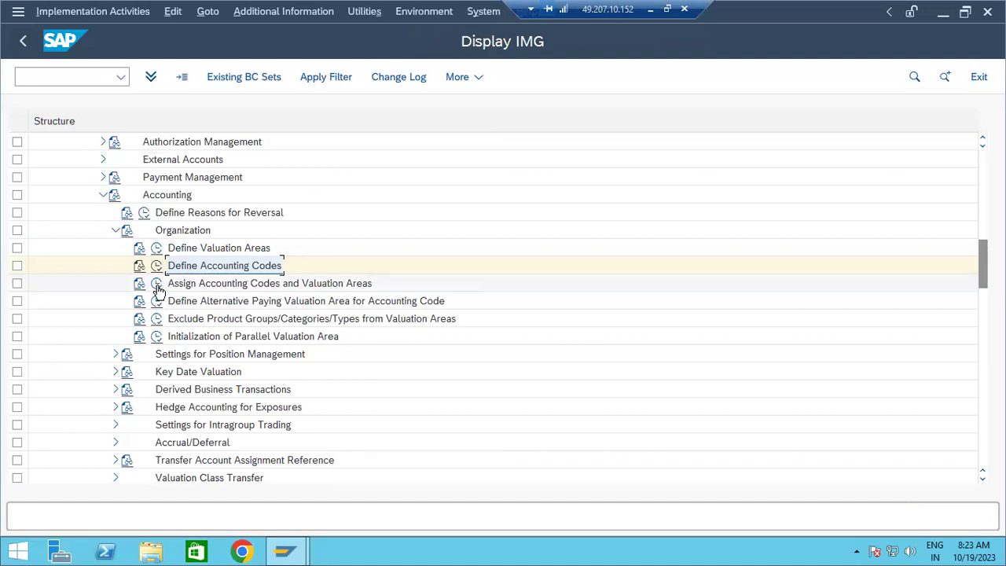
left_click(156, 284)
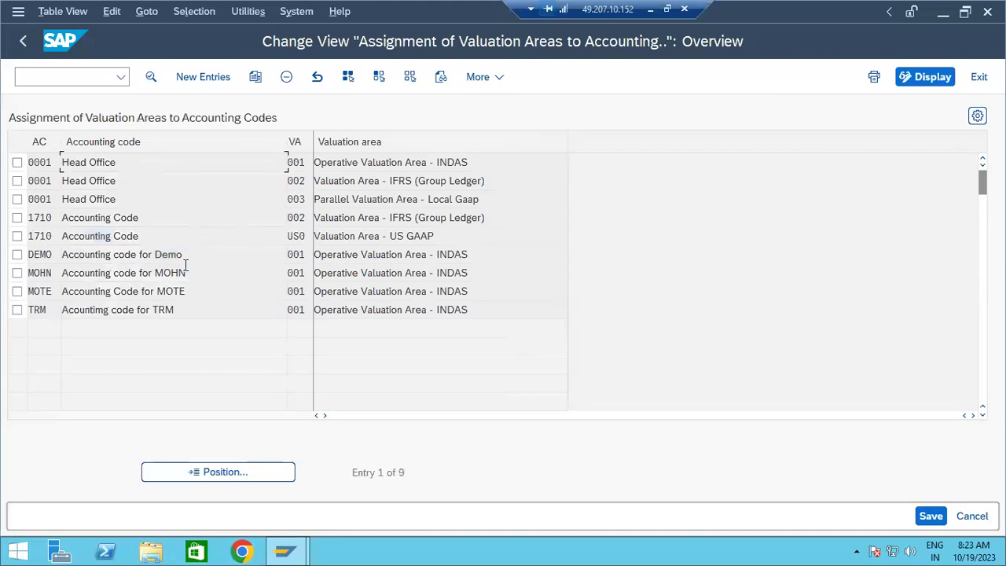
double_click(204, 261)
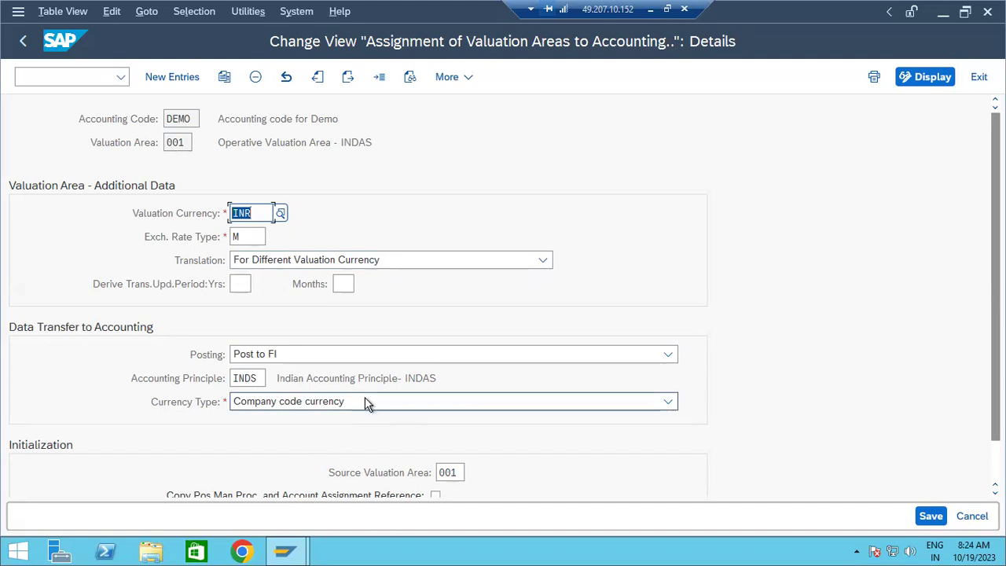
left_click(24, 42)
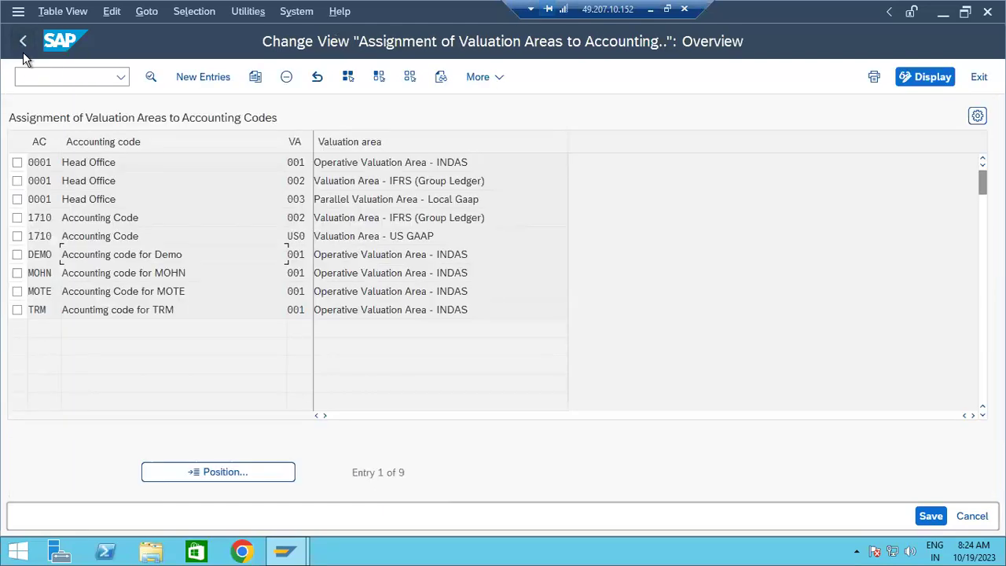
left_click(24, 44)
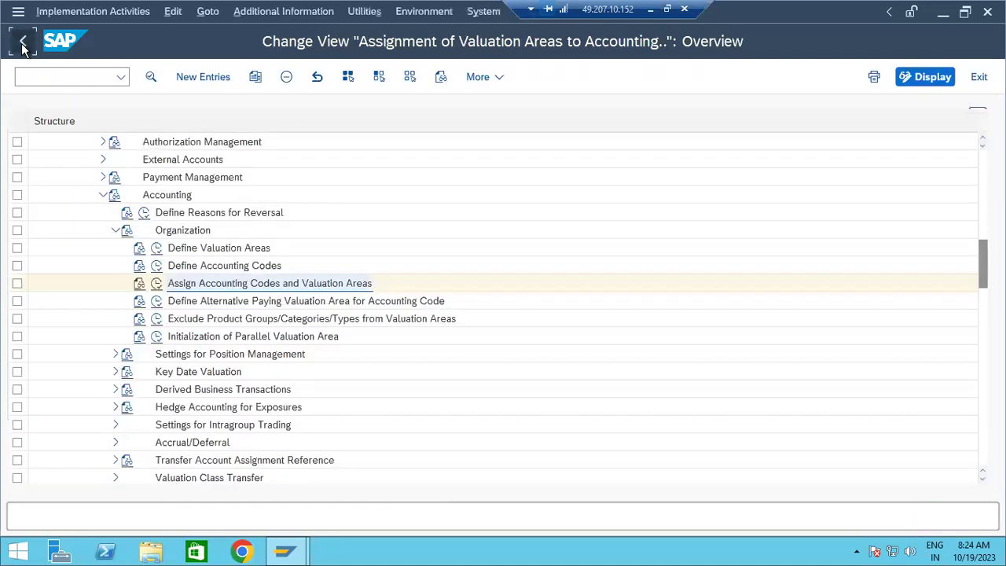
Collapse Accounting and General Settings, expand Money Market > Transaction Management > Product Types, and run Define Product Types - MM Transactions
left_click(115, 231)
left_click(103, 196)
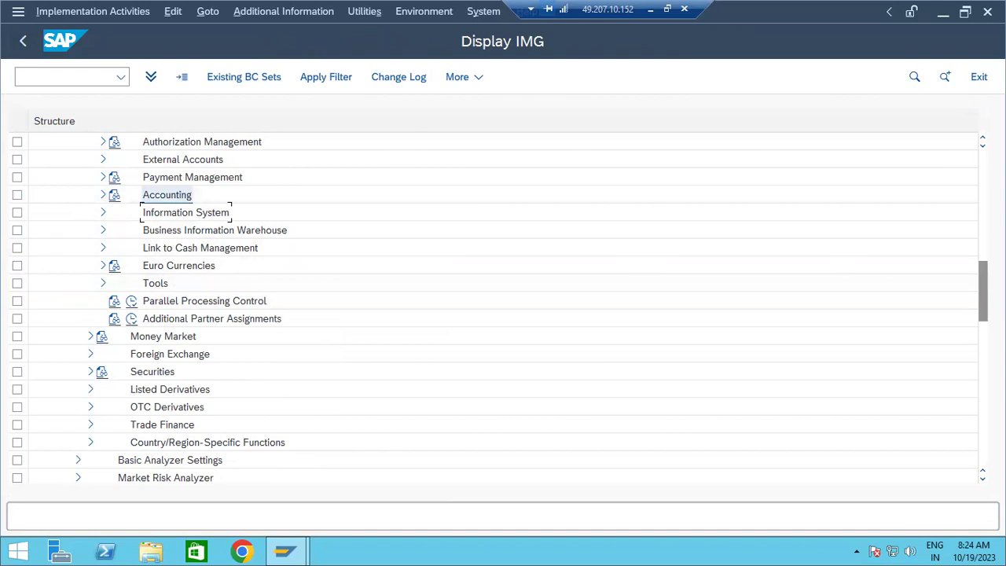
left_click_drag(982, 293, 983, 264)
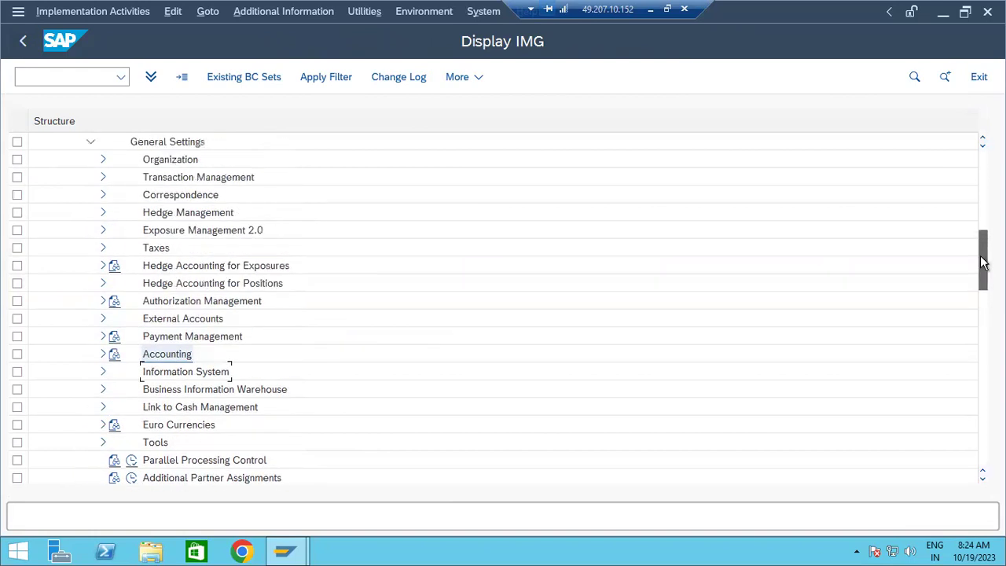
left_click(91, 142)
left_click(90, 160)
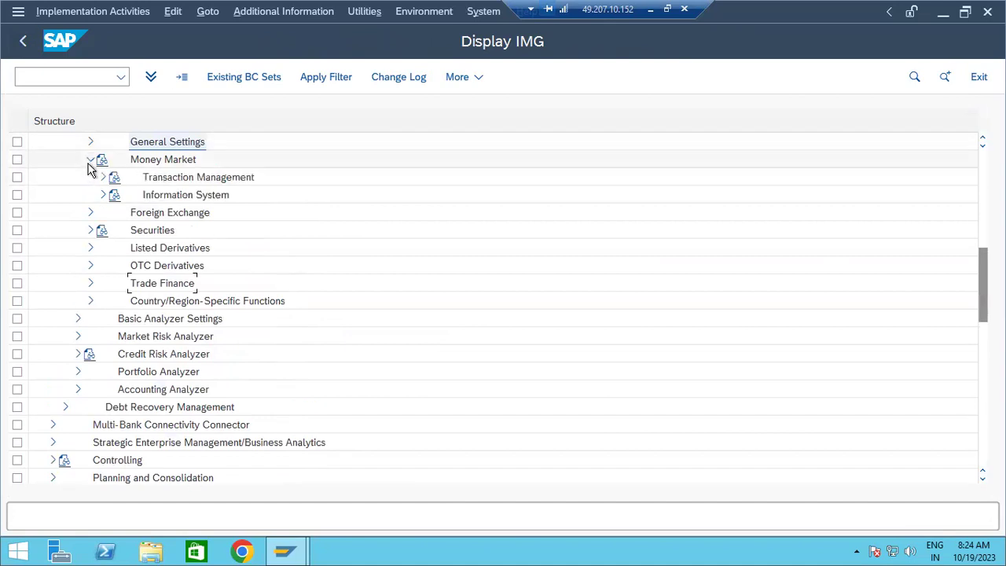
left_click(104, 177)
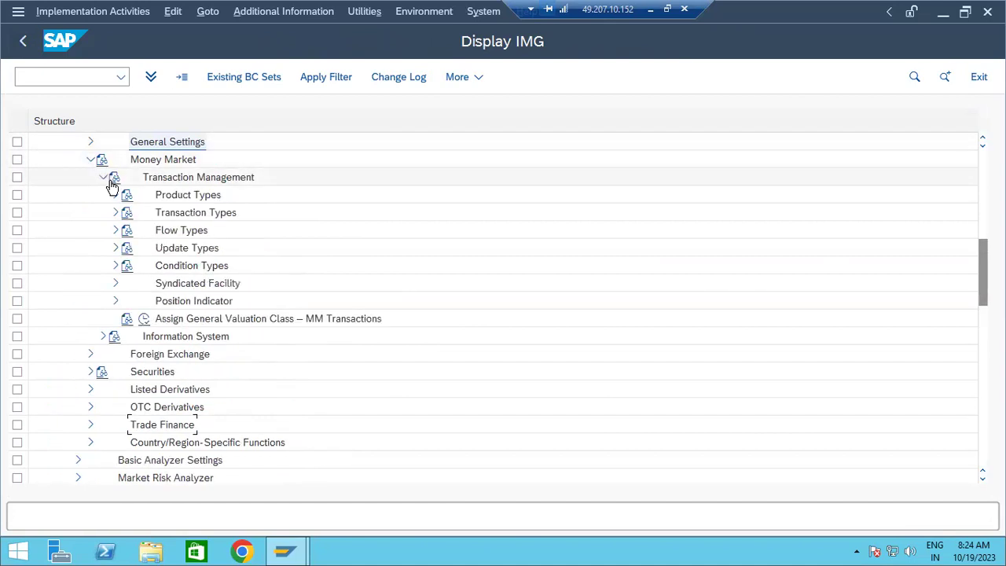
left_click(117, 195)
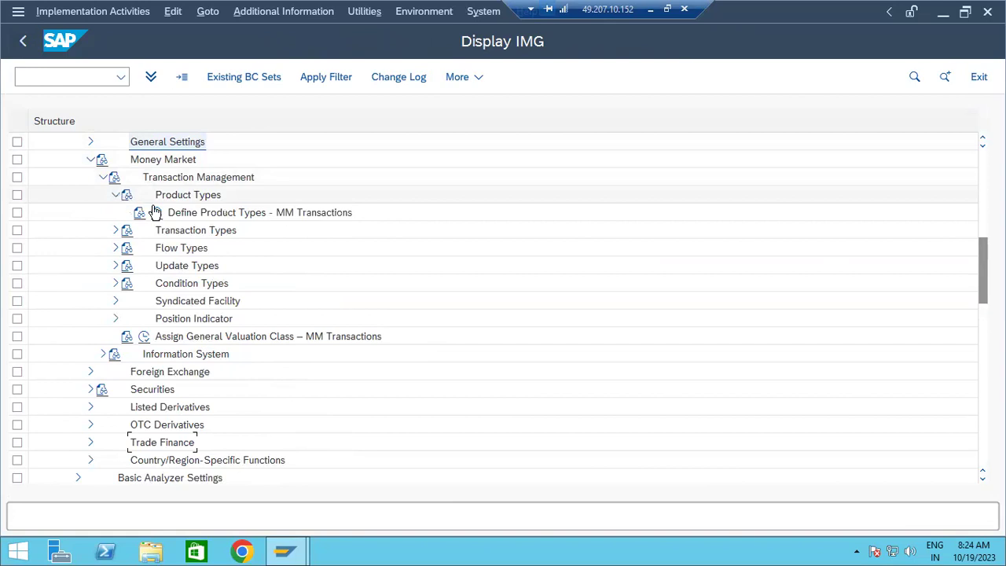
left_click(156, 214)
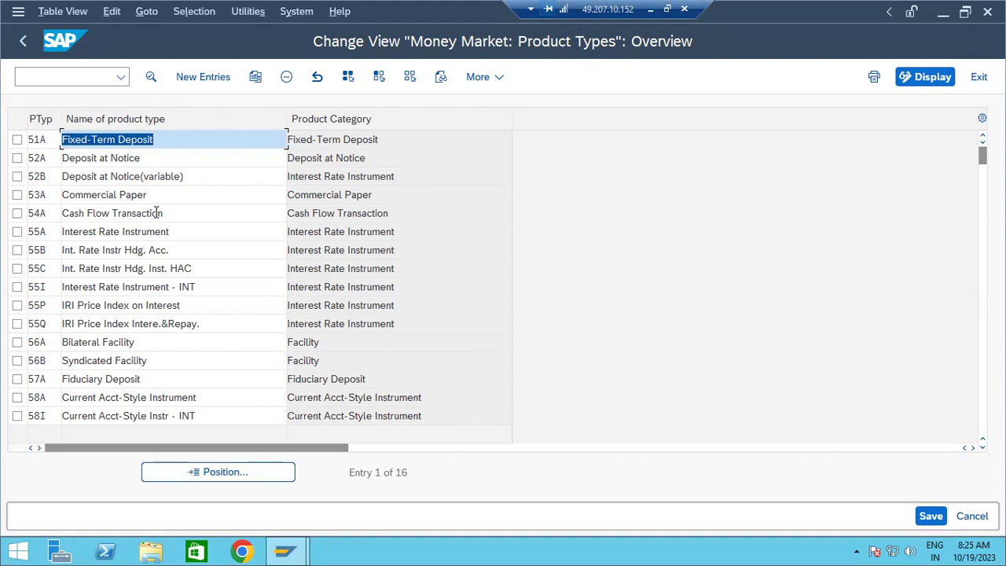
Browse the product type rows and open the details of 51A Fixed-Term Deposit
left_click(174, 141)
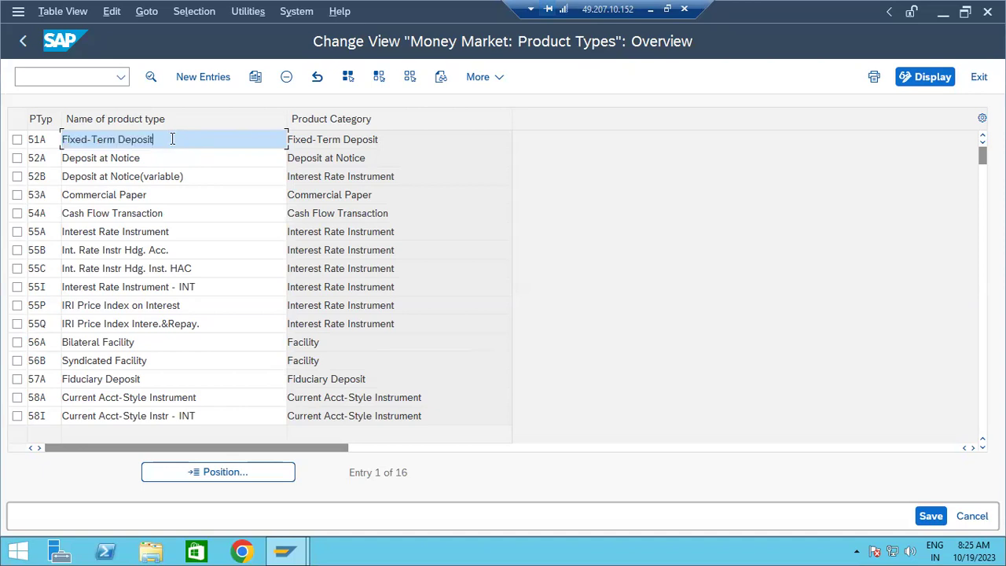
left_click(40, 141)
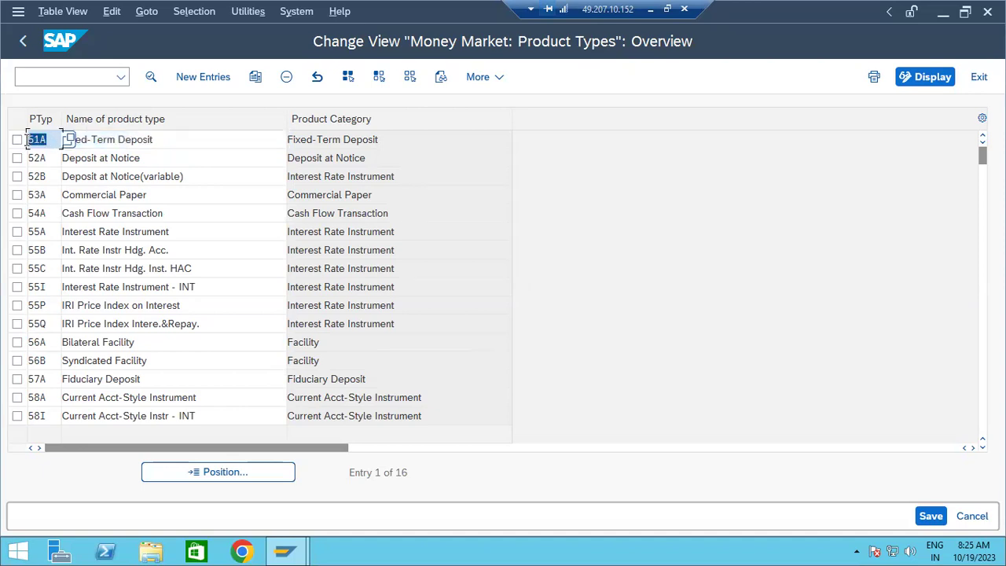
left_click(180, 150)
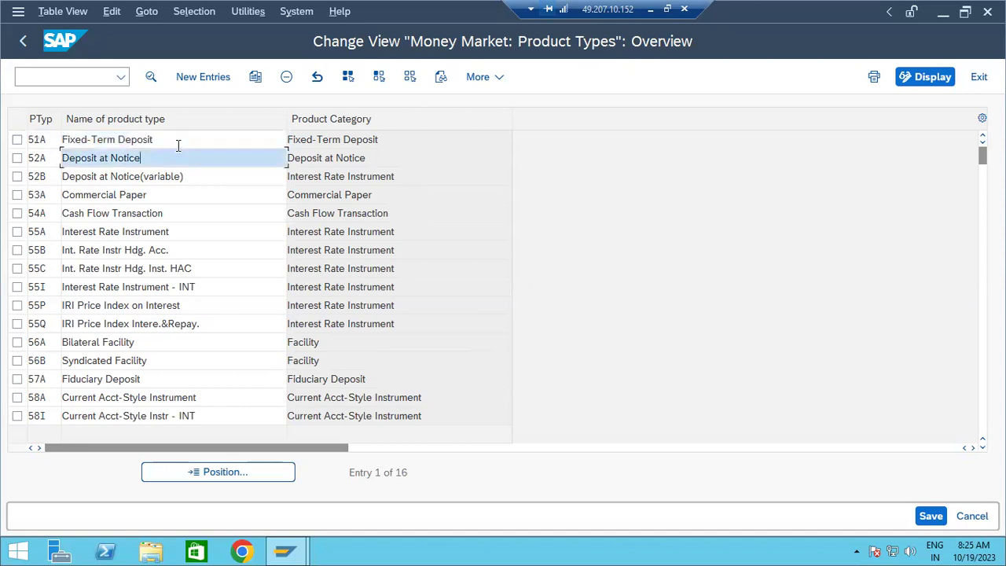
left_click(52, 140)
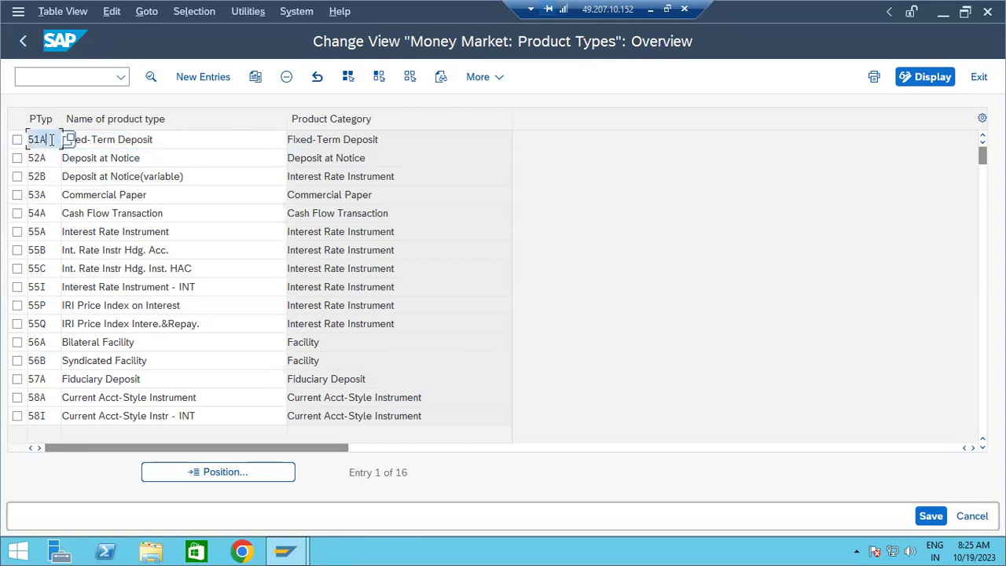
left_click(189, 144)
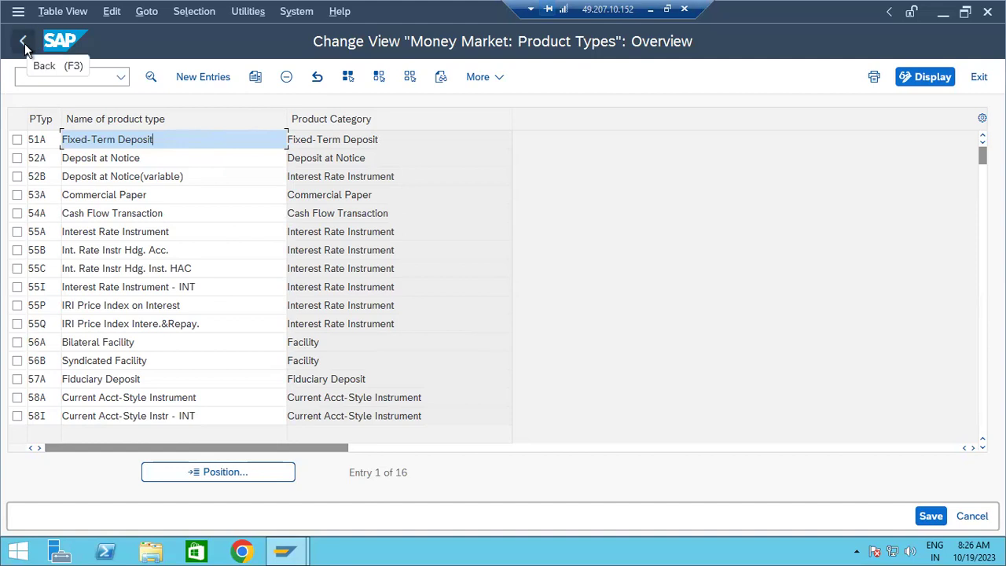
double_click(196, 140)
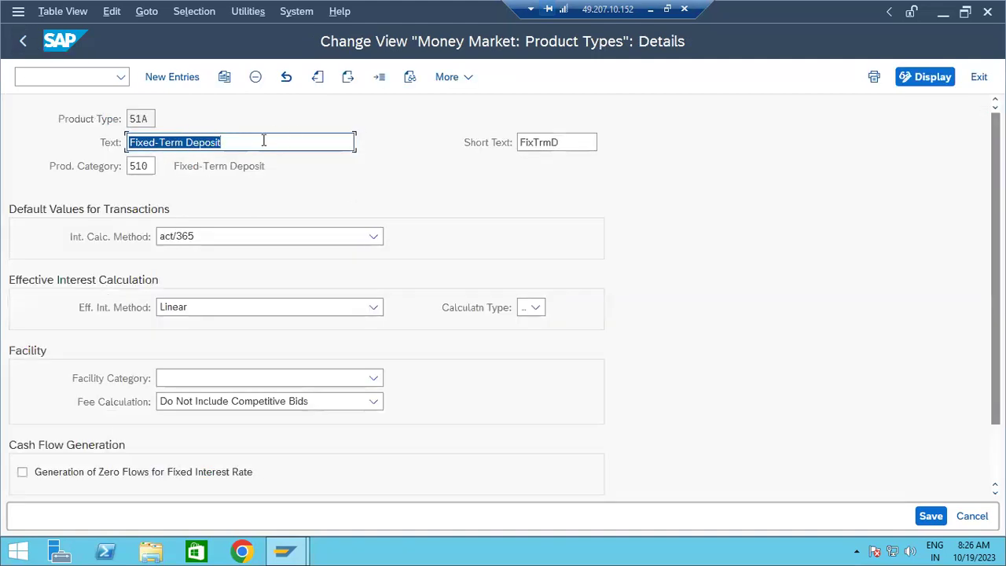
Check product category 510 and the act/365 interest calculation method, then return to the overview
double_click(129, 166)
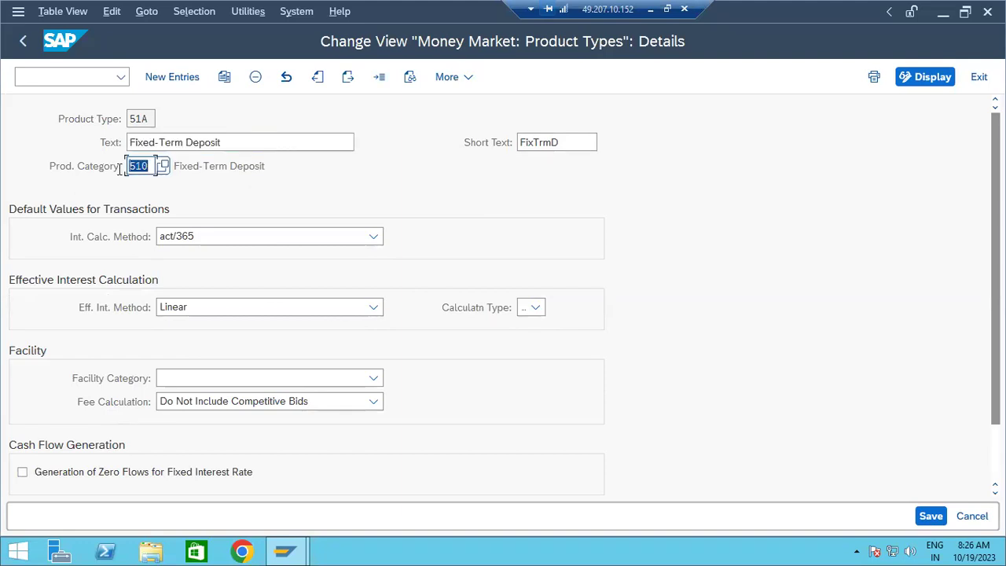
left_click(152, 166)
double_click(153, 166)
left_click(156, 166)
left_click_drag(151, 166, 126, 166)
left_click(373, 237)
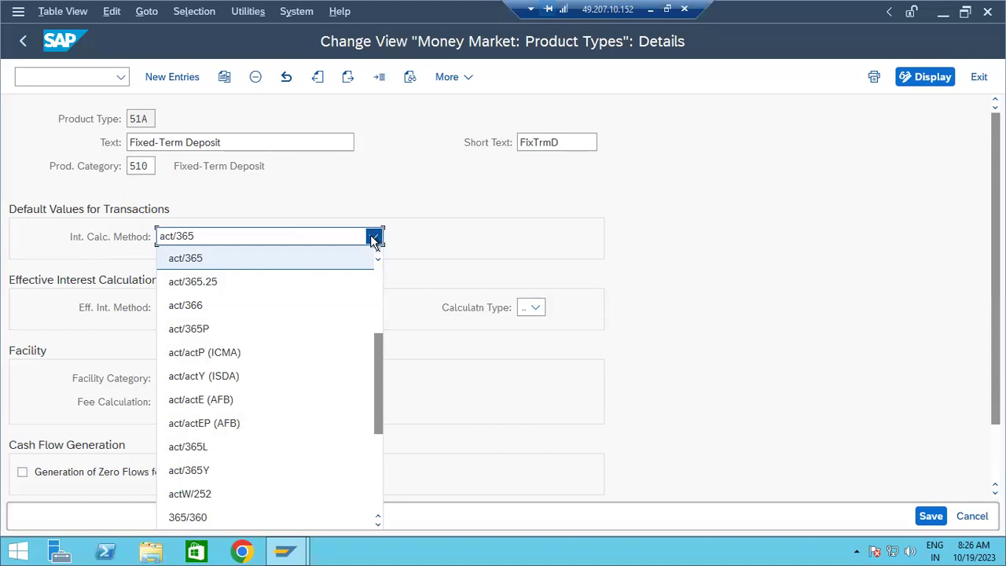
left_click(374, 237)
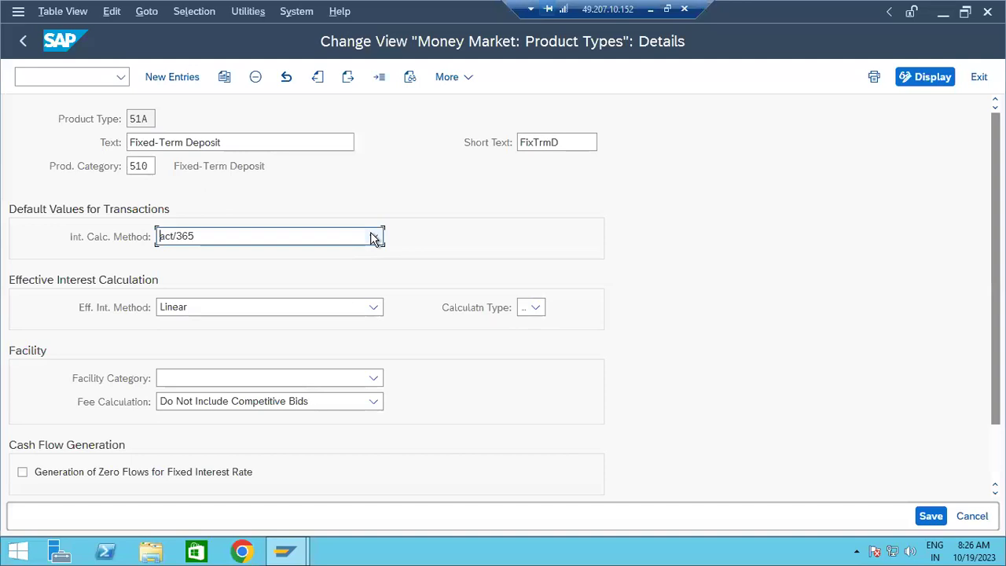
left_click(22, 44)
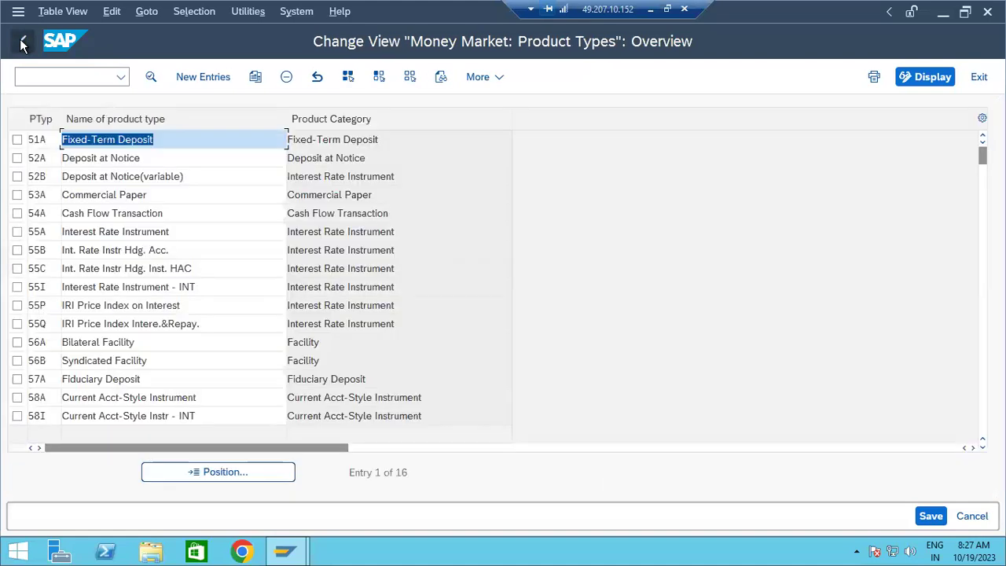
Back in the IMG tree, expand Transaction Types and run Define Transaction Types - MM Transactions
left_click(22, 44)
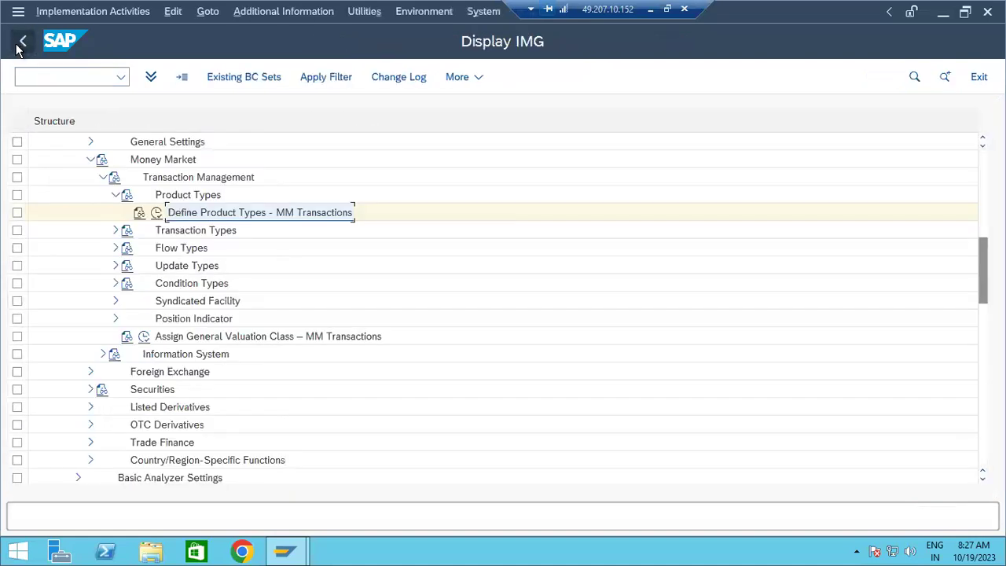
left_click(115, 232)
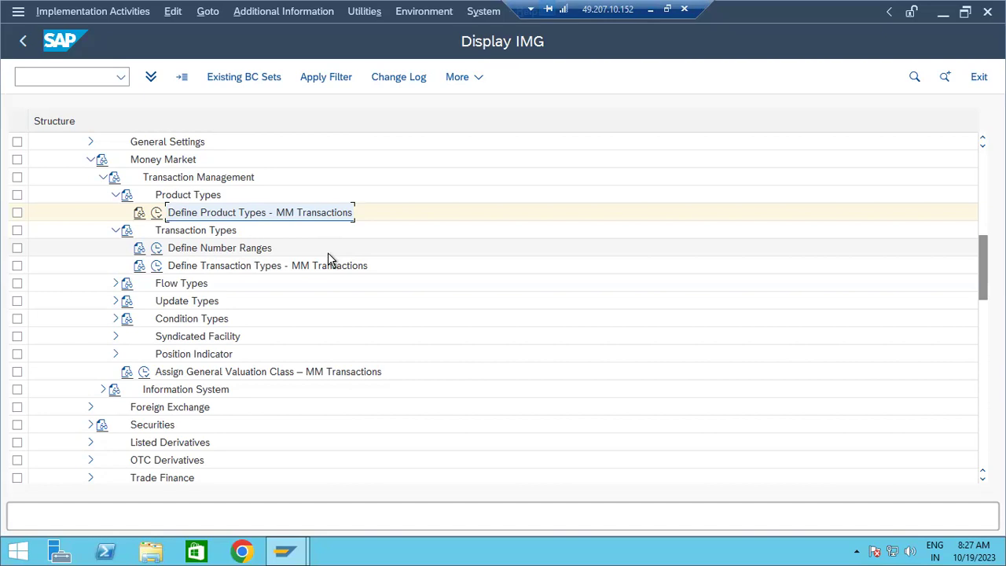
left_click(157, 267)
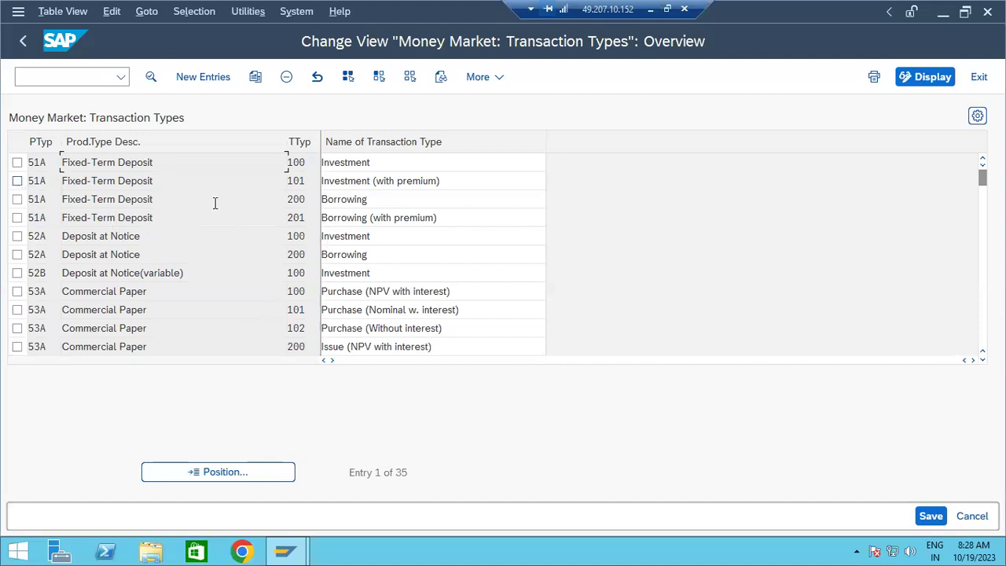
Browse the transaction type rows and open the details of 51A / 100 Investment
triple_click(442, 181)
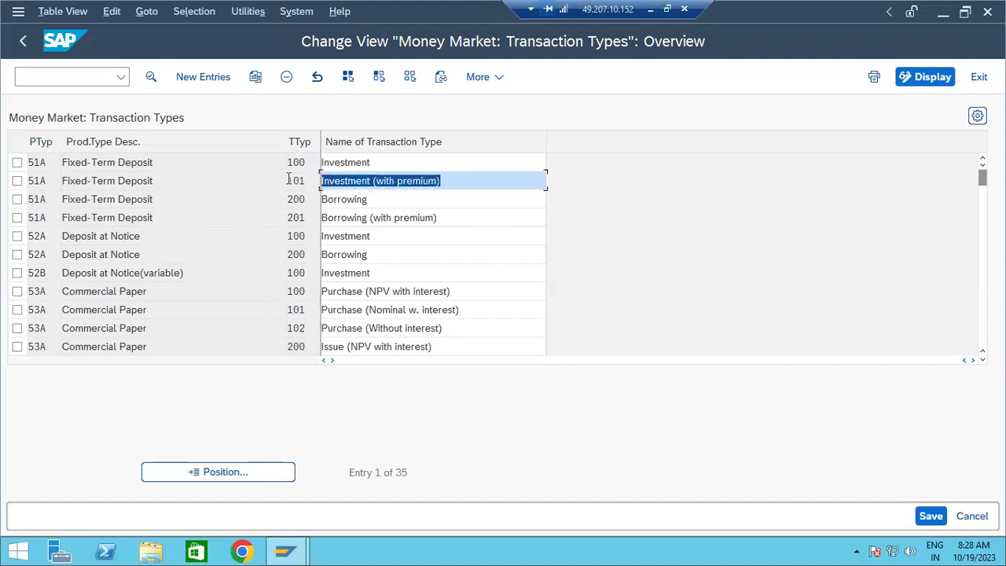
left_click(464, 162)
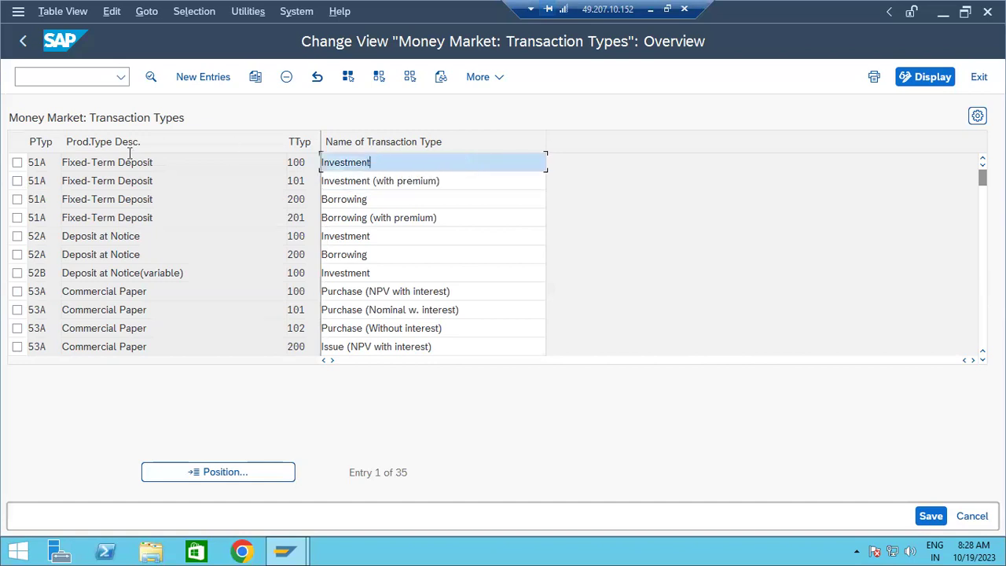
left_click(174, 162)
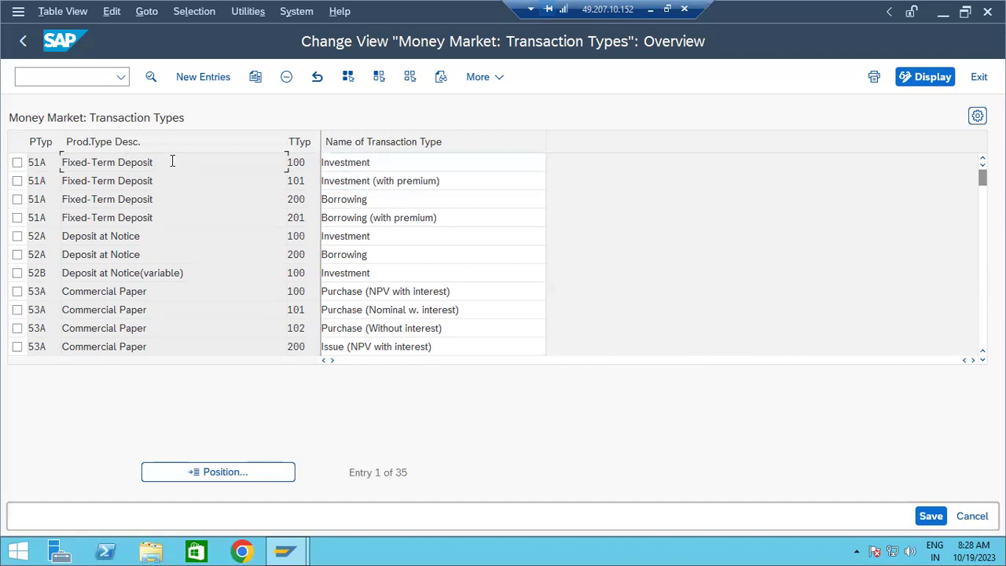
left_click(166, 199)
left_click(381, 199)
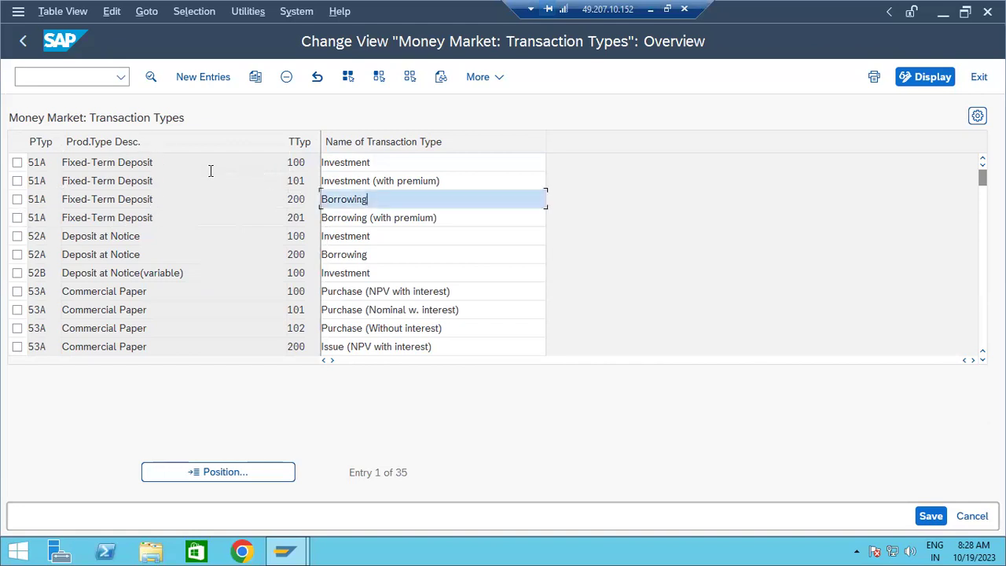
double_click(167, 163)
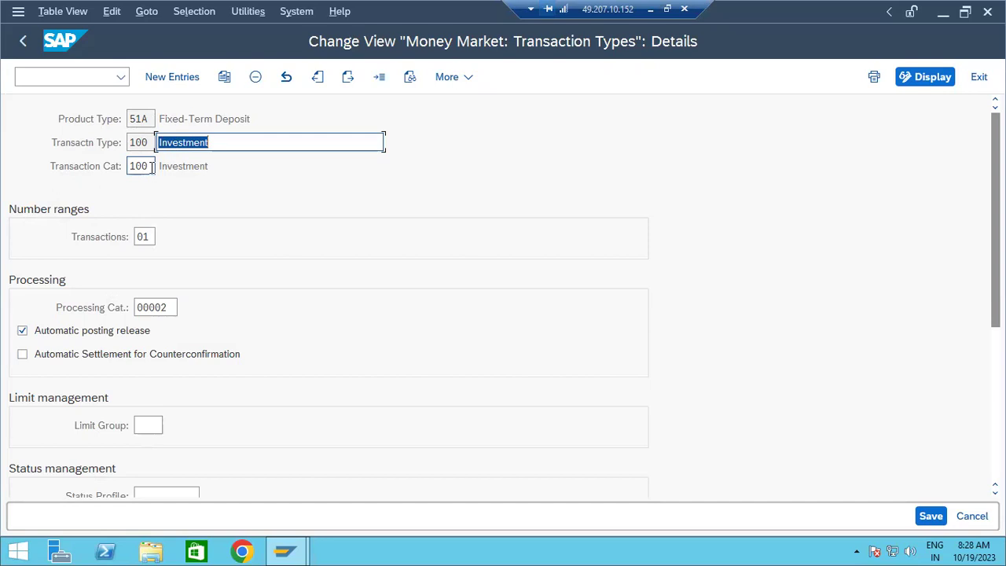
Review the Investment transaction type's number range 01 and processing details, then return to the customizing tree
left_click(141, 237)
double_click(137, 236)
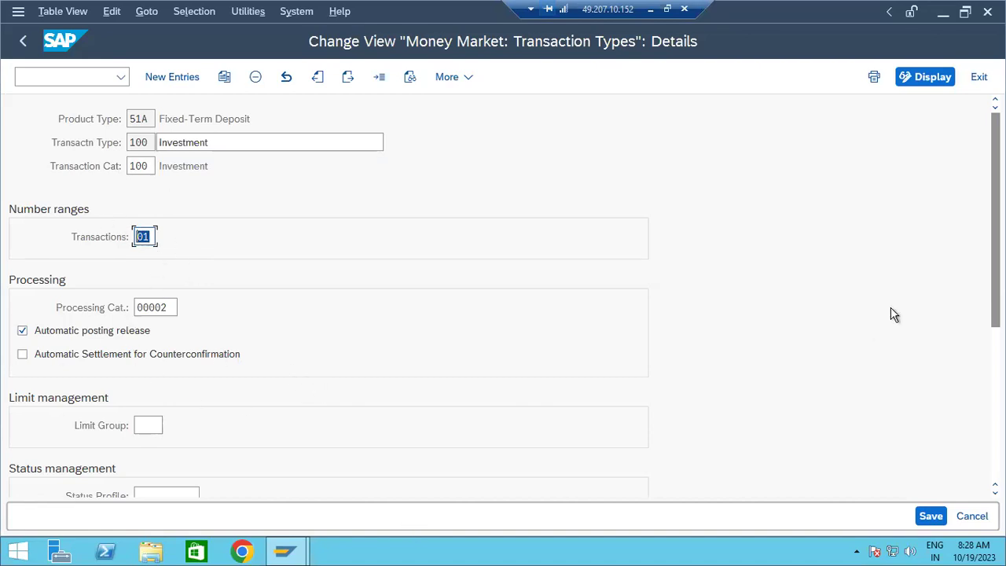
scroll(996, 220, "down", 6)
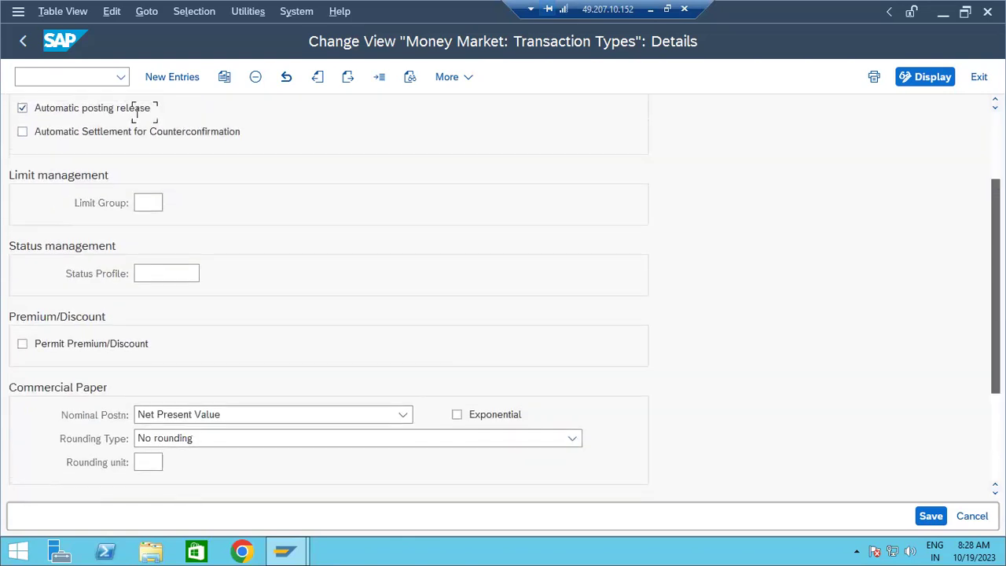
scroll(11, 131, "up", 6)
left_click(23, 43)
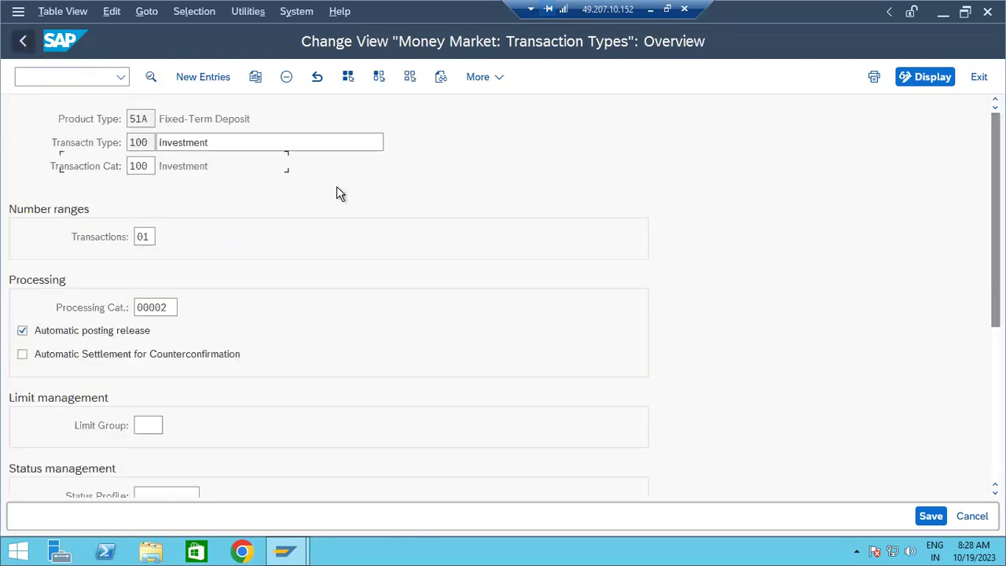
left_click(22, 43)
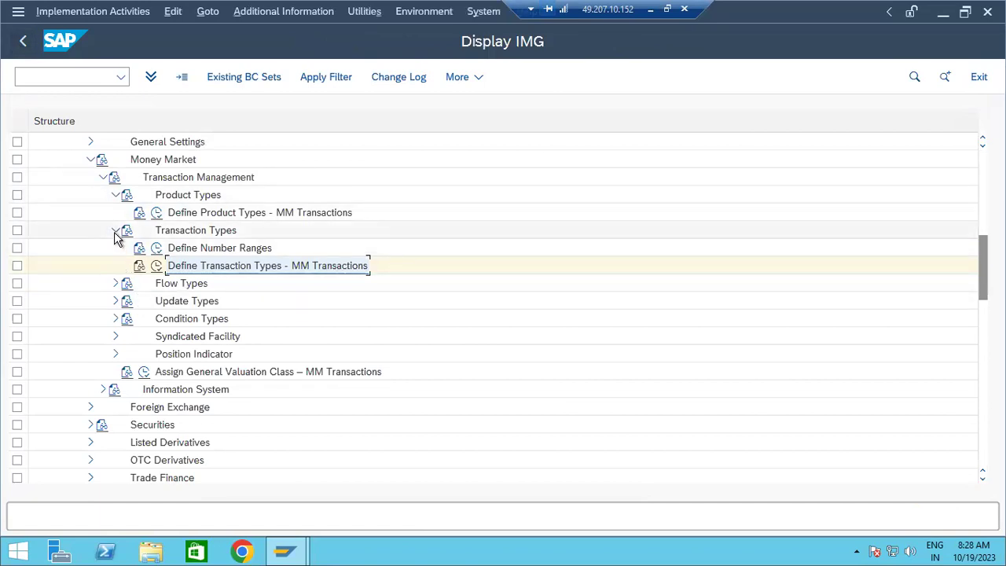
Collapse Transaction Types, expand Flow Types and run Define Flow Types - MM Transactions
left_click(116, 230)
left_click(115, 248)
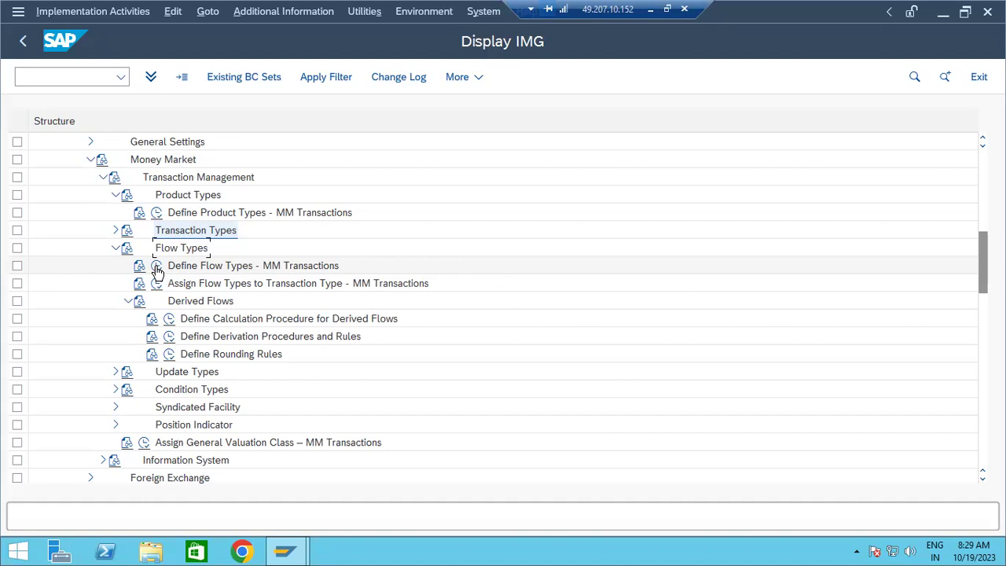
left_click(157, 268)
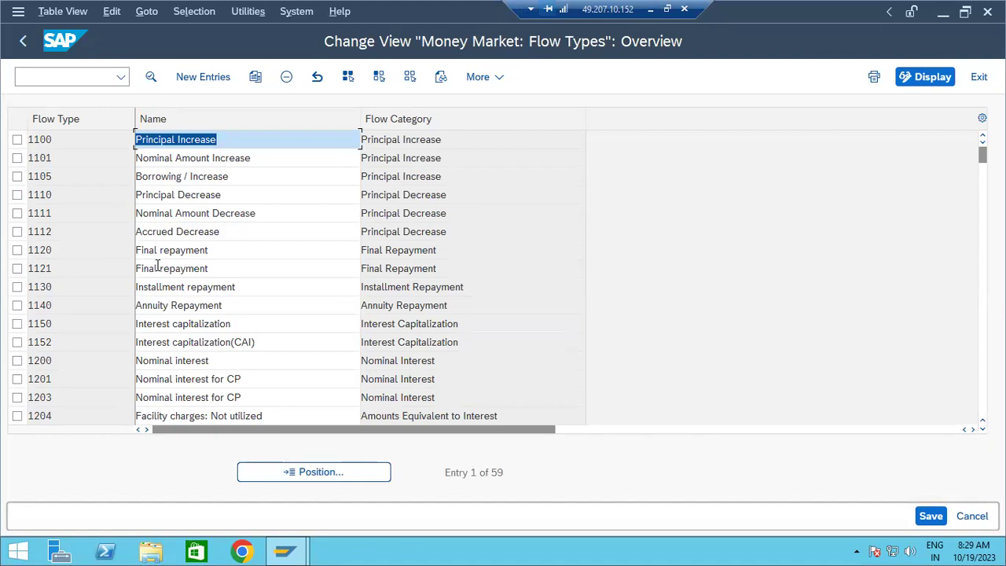
Select flow type 1200 Nominal interest, then open a New GUI Window session
left_click(225, 362)
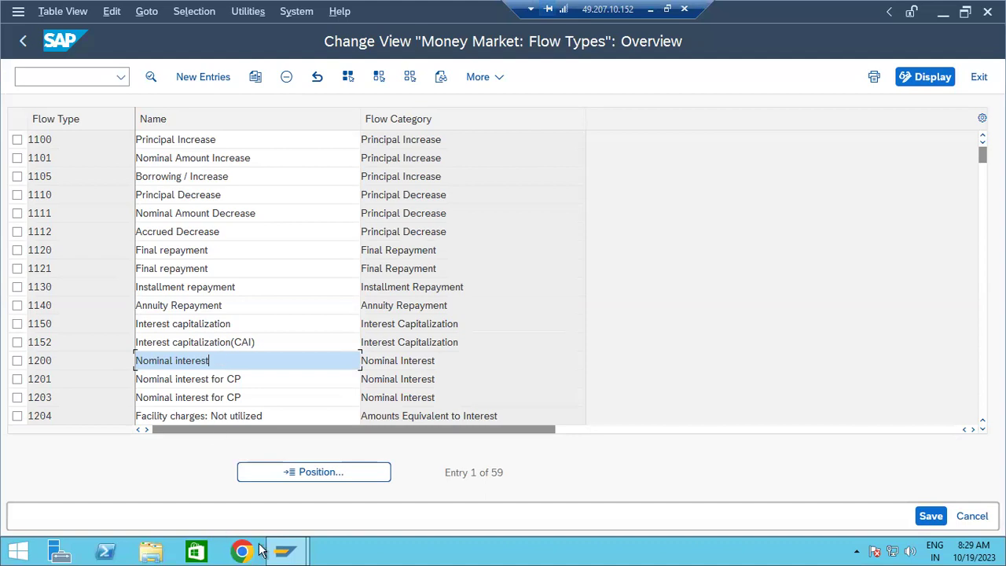
left_click(16, 13)
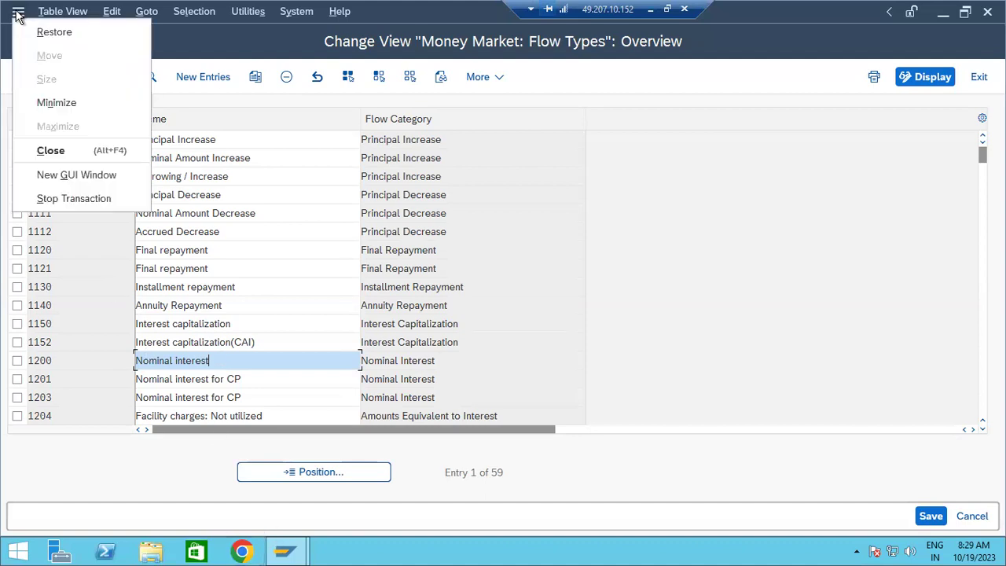
left_click(64, 179)
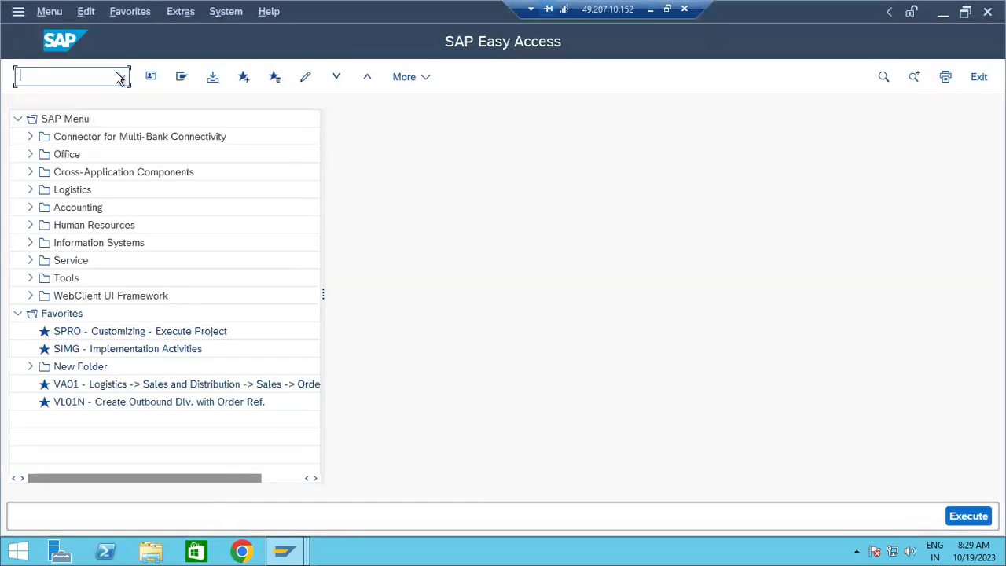
Start transaction ftr_edit (Process Financial Transaction) in the new session
left_click(119, 77)
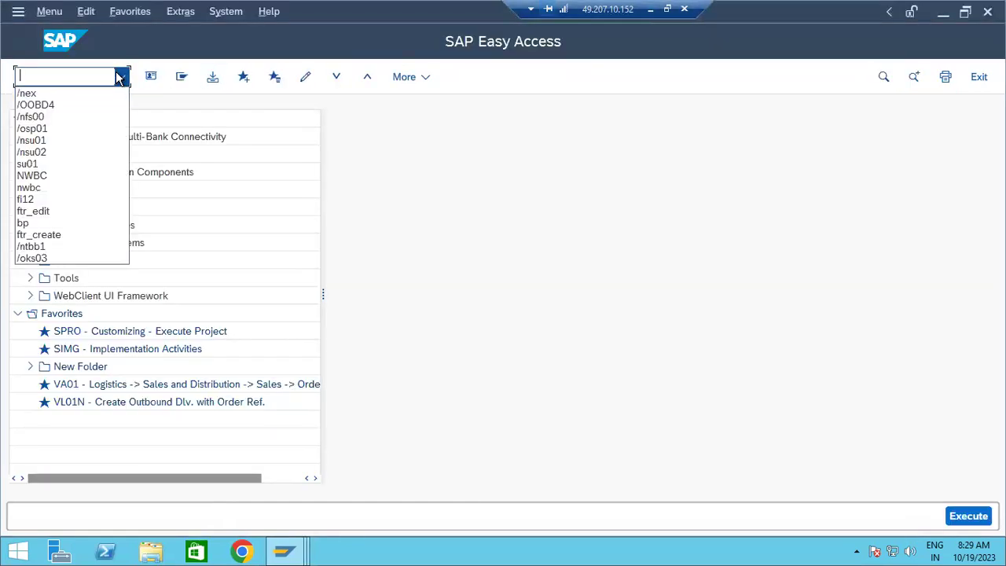
left_click(52, 76)
type("ftr_creat")
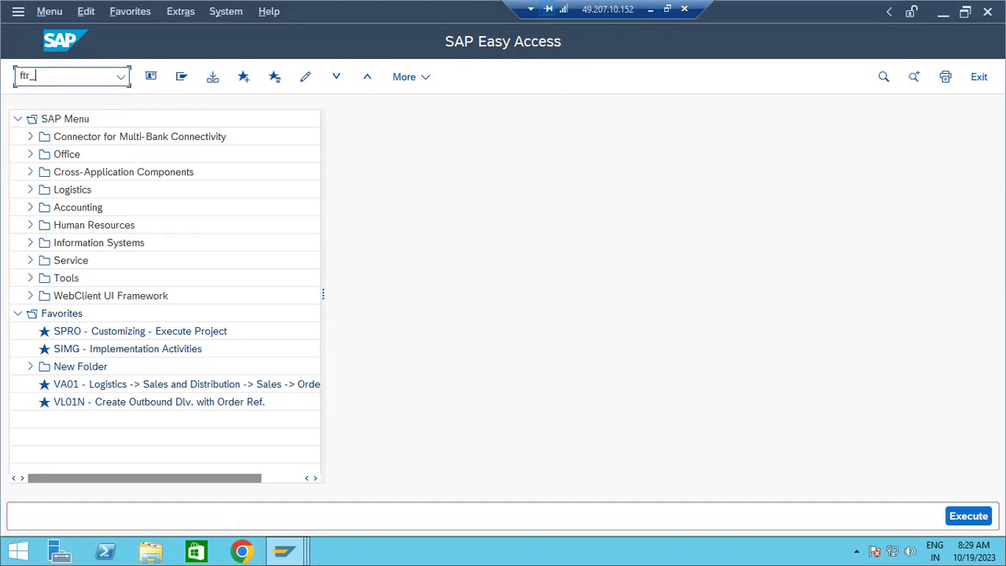
key("BackSpace")
key("BackSpace")
key("BackSpace")
key("BackSpace")
key("BackSpace")
type("edit")
key("Return")
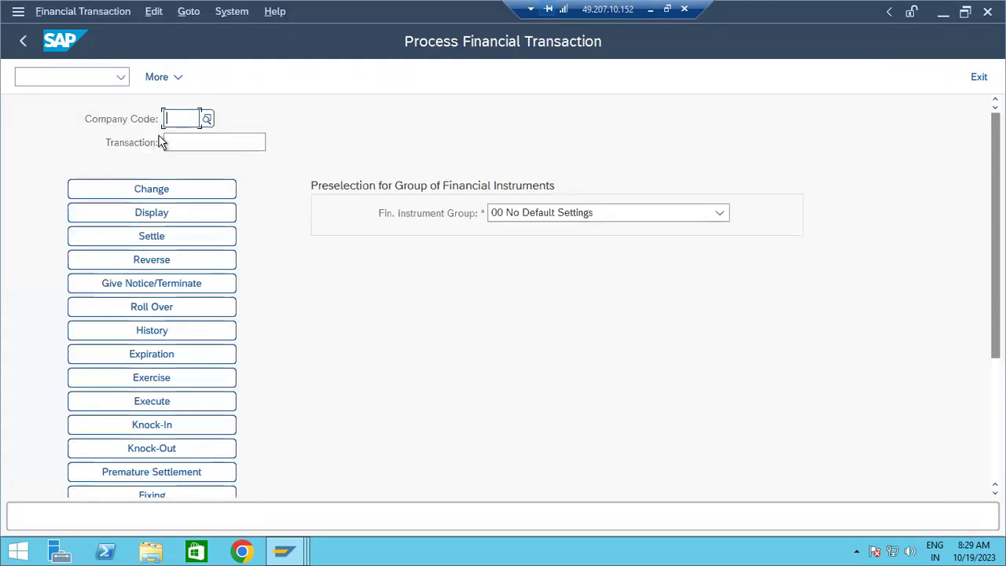
Display financial transaction 1 of company code DEMO, chosen from the F4 search results
left_click(189, 117)
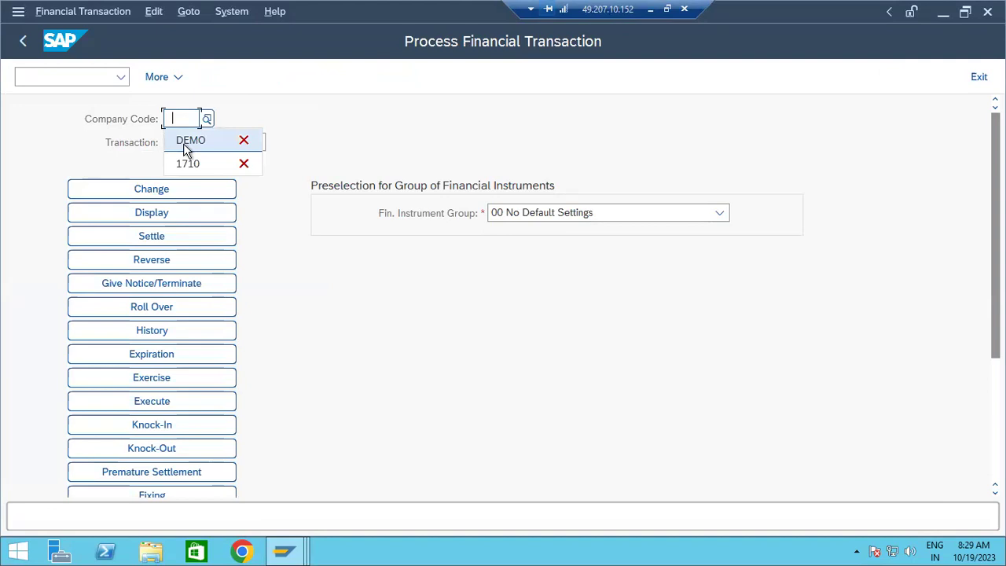
left_click(189, 140)
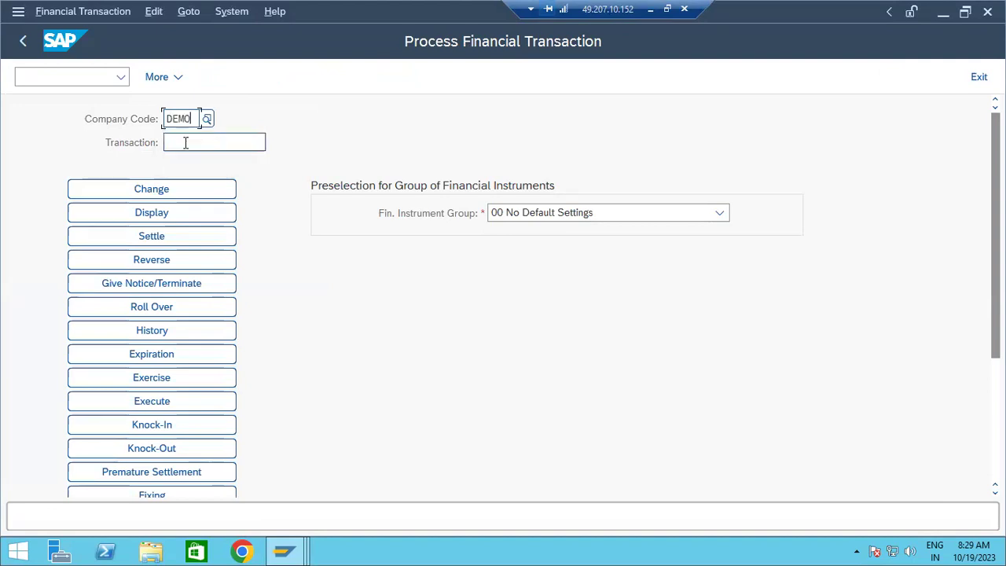
left_click(272, 144)
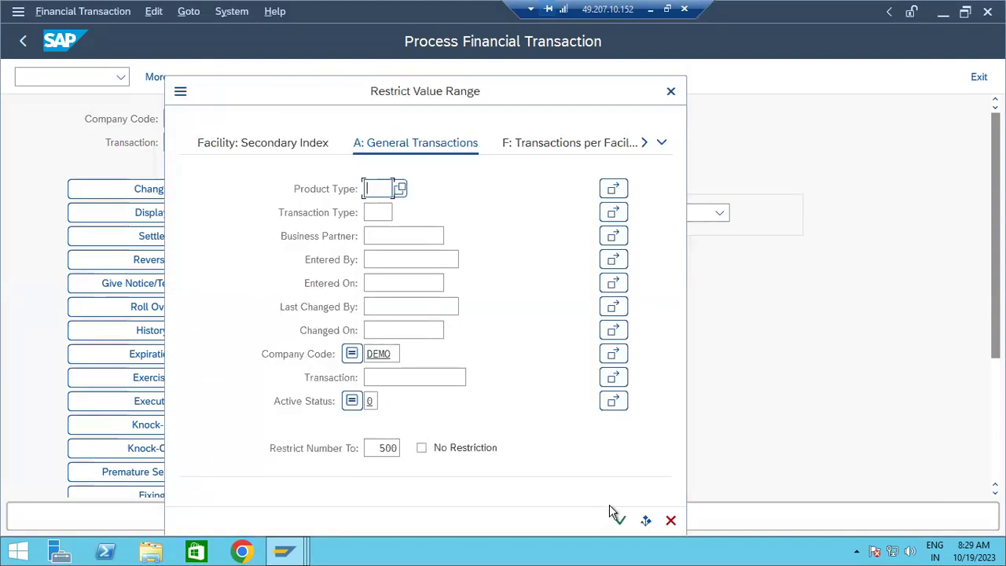
left_click(619, 519)
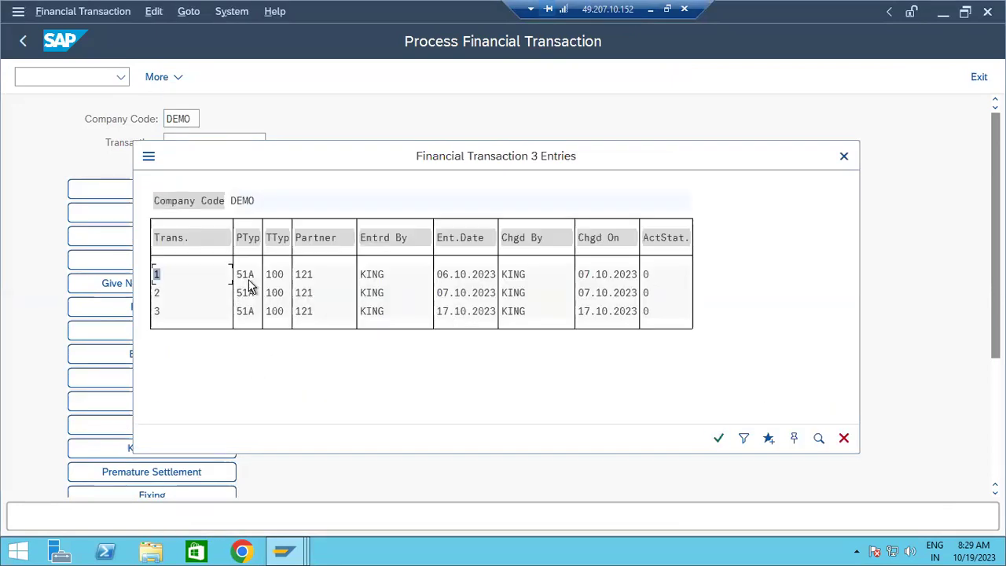
double_click(251, 275)
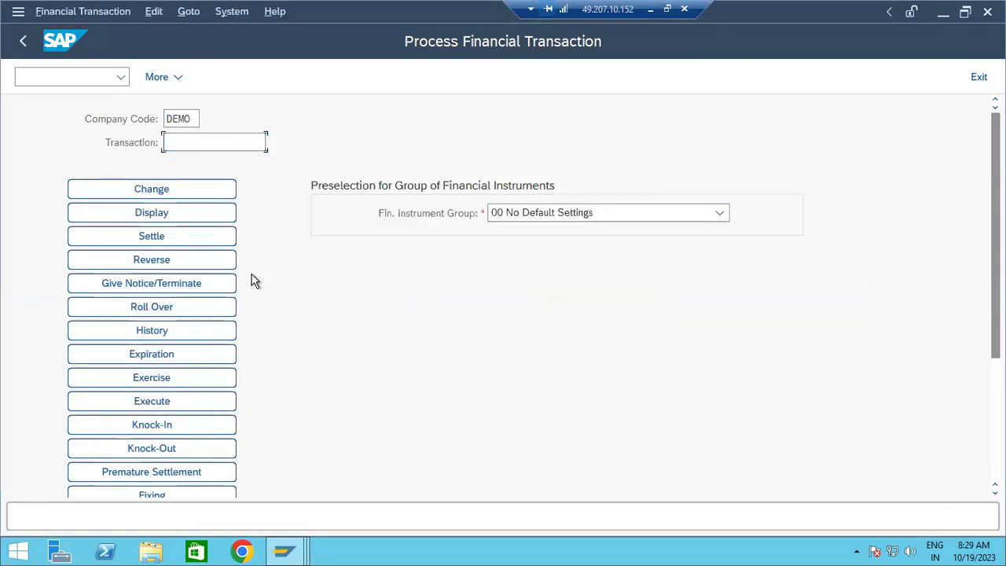
left_click(170, 212)
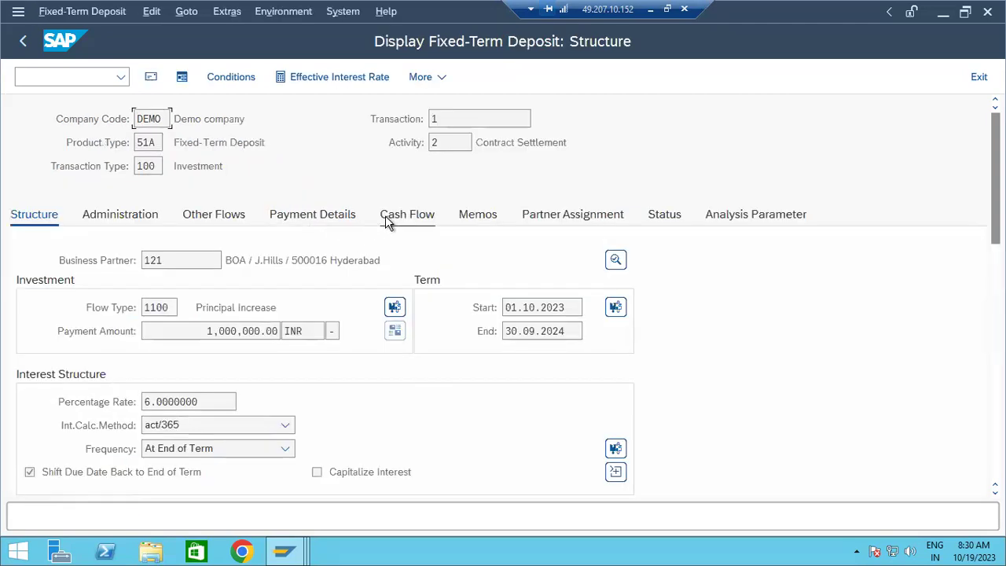
On the Cash Flow tab, inspect the 1100, 1120 and 1200 flow rows
left_click(385, 215)
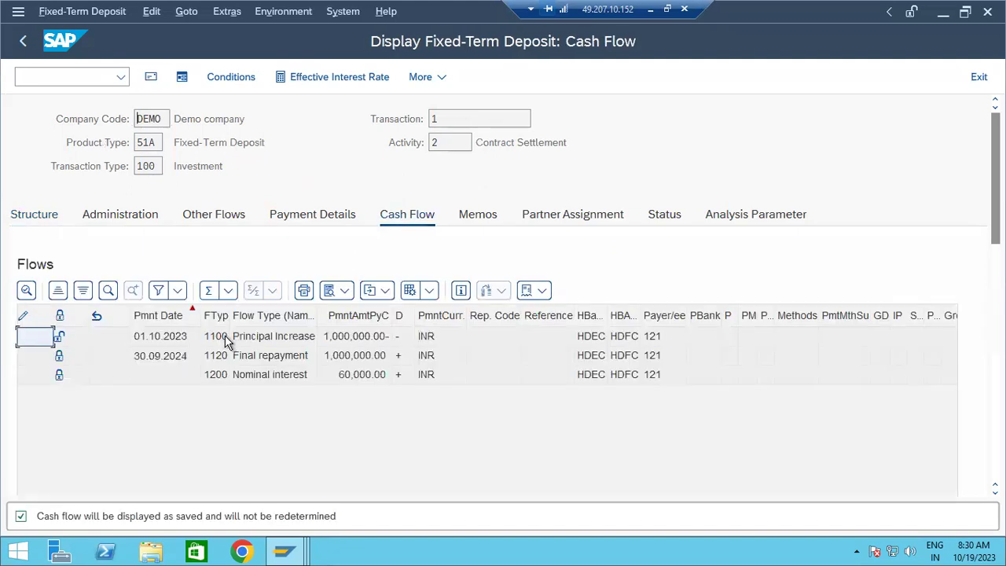
left_click(226, 341)
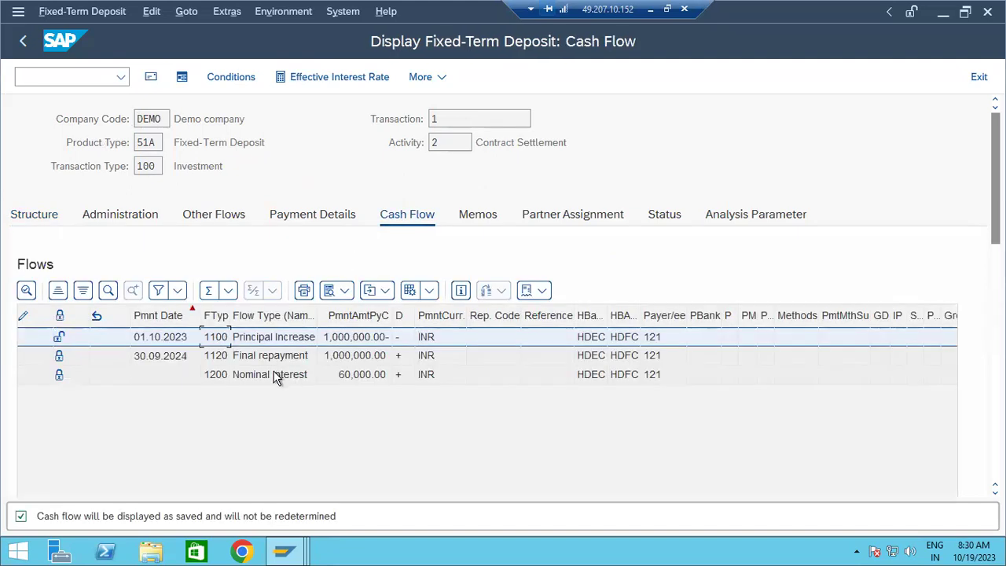
left_click(277, 378)
left_click(216, 360)
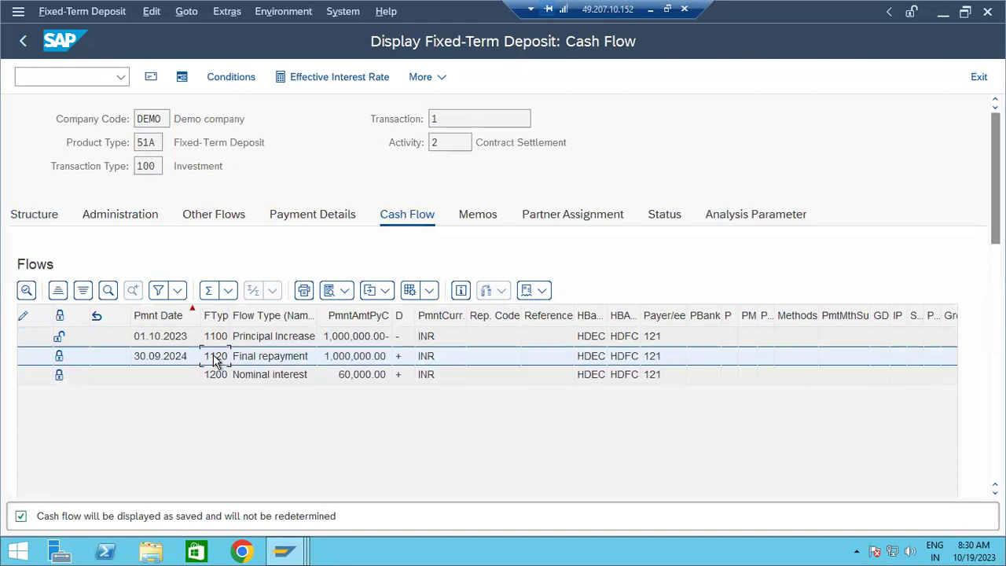
left_click(223, 378, "shift")
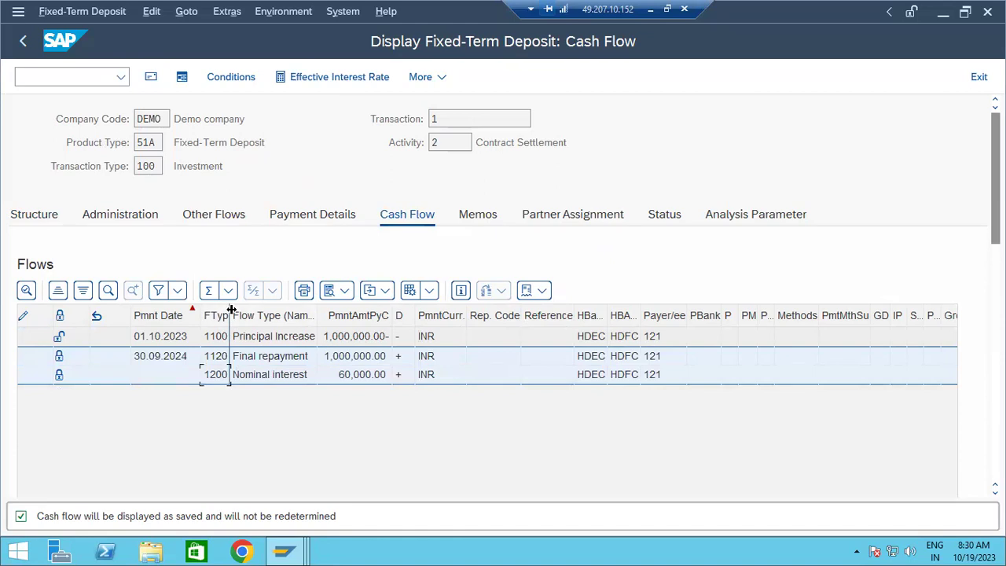
Widen the FTyp column and recheck the principal, final repayment and 60,000.00 INR interest flows
left_click_drag(231, 310, 241, 309)
left_click(220, 337)
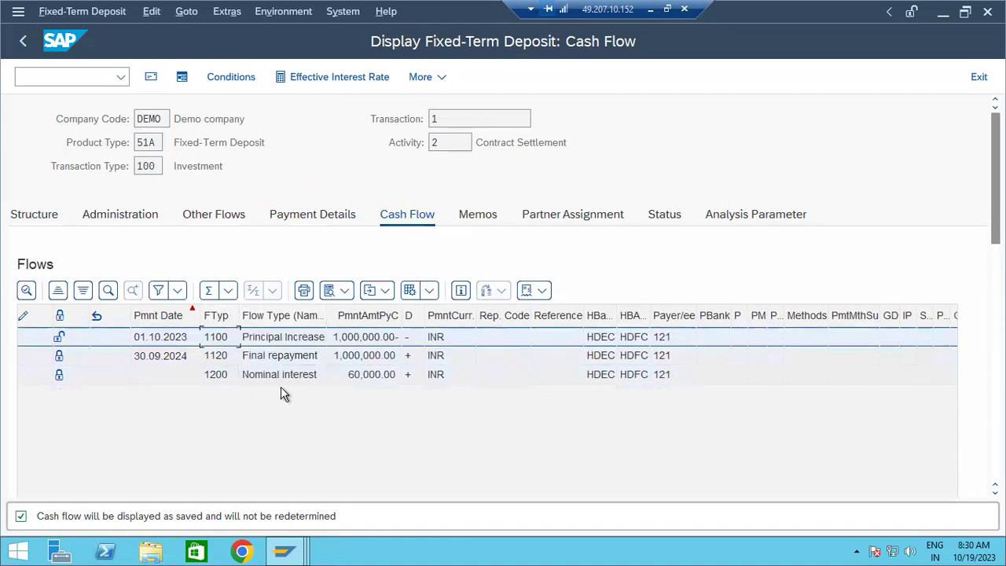
left_click(230, 358)
left_click(227, 373)
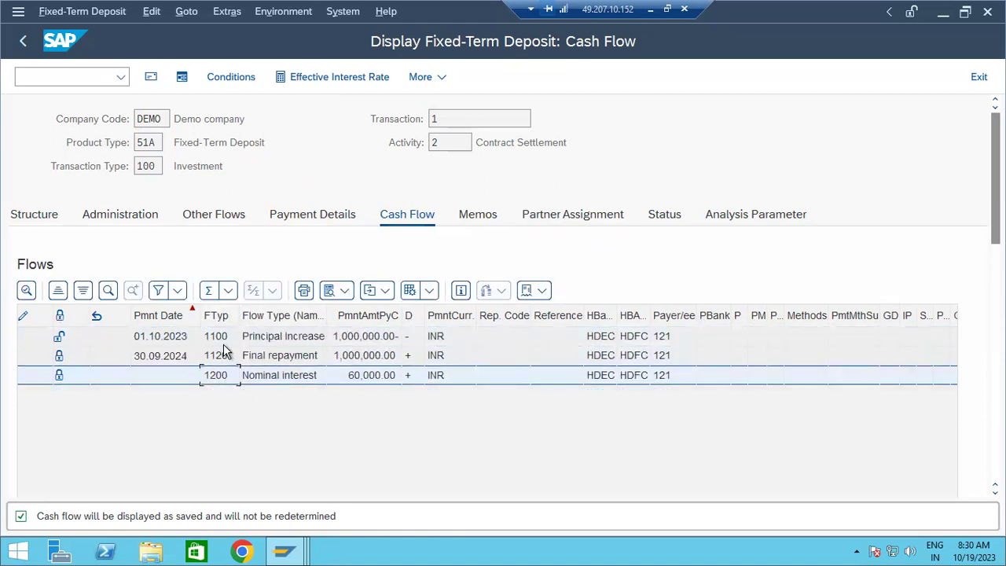
left_click(226, 338)
left_click(229, 358)
left_click(221, 376)
left_click(217, 338)
left_click(220, 360)
left_click(217, 377)
left_click(284, 551)
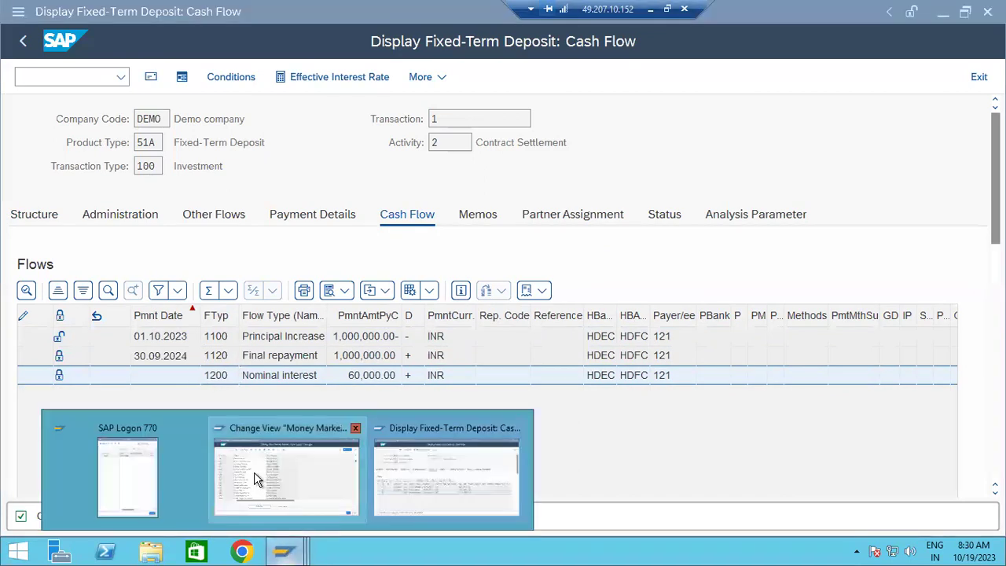
Switch to the flow types session, leave it, and run Assign Flow Types to Transaction Type - MM Transactions
left_click(255, 478)
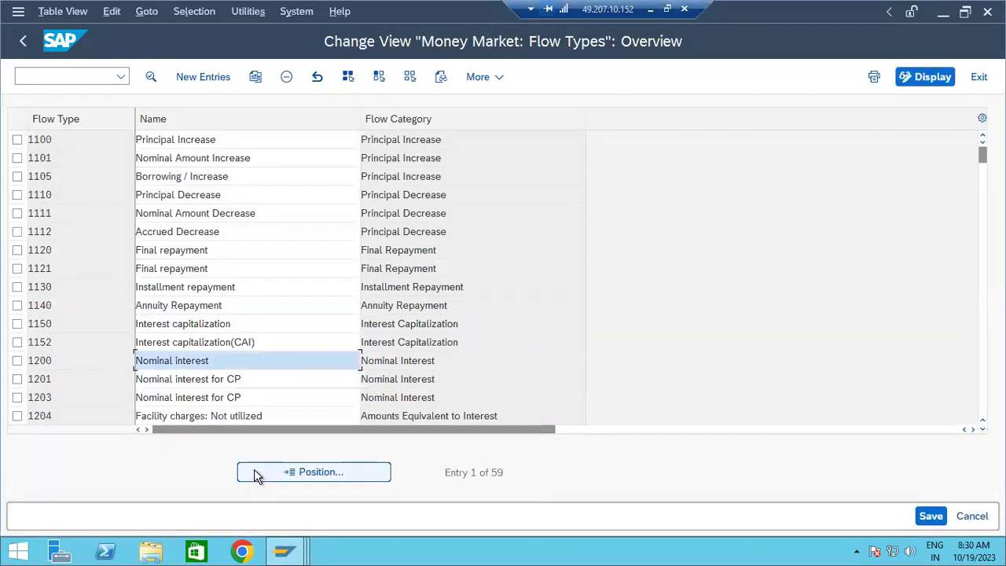
left_click(22, 43)
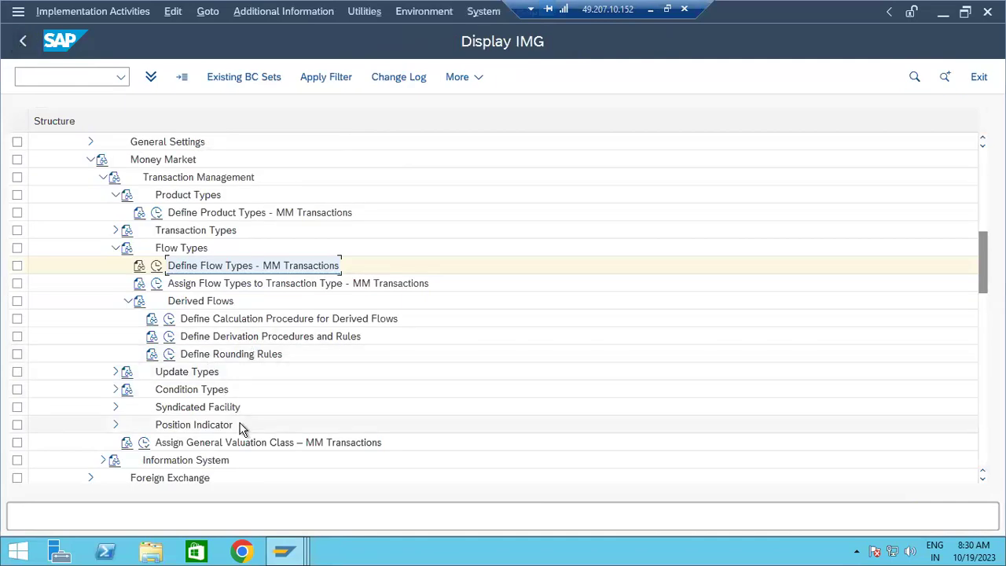
left_click(156, 285)
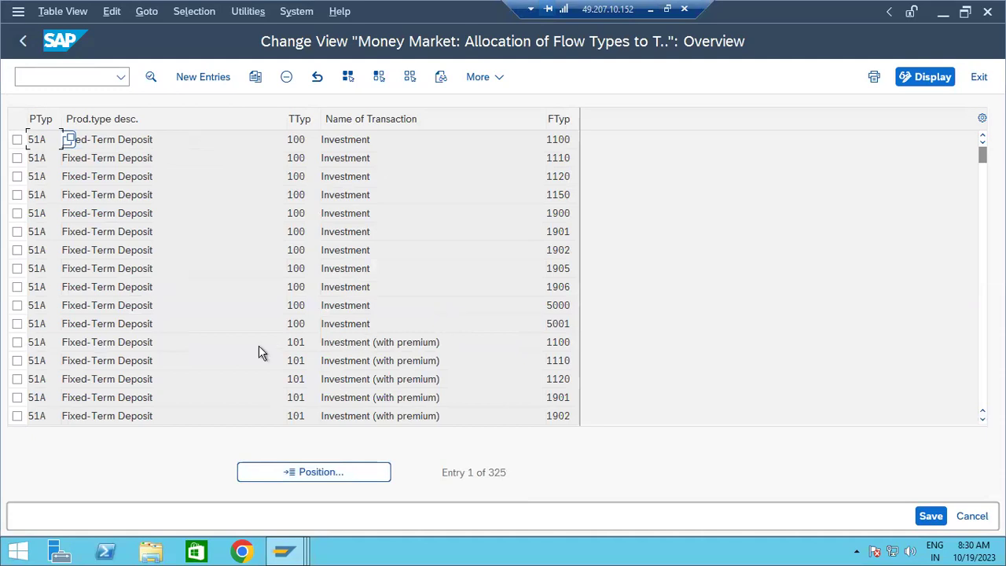
Review allocated flow types 1100, 1110, 1120, 1150, 1900, 1905 and 1906, then return to the tree
left_click(575, 139)
left_click(572, 174)
left_click(572, 158)
left_click(572, 176)
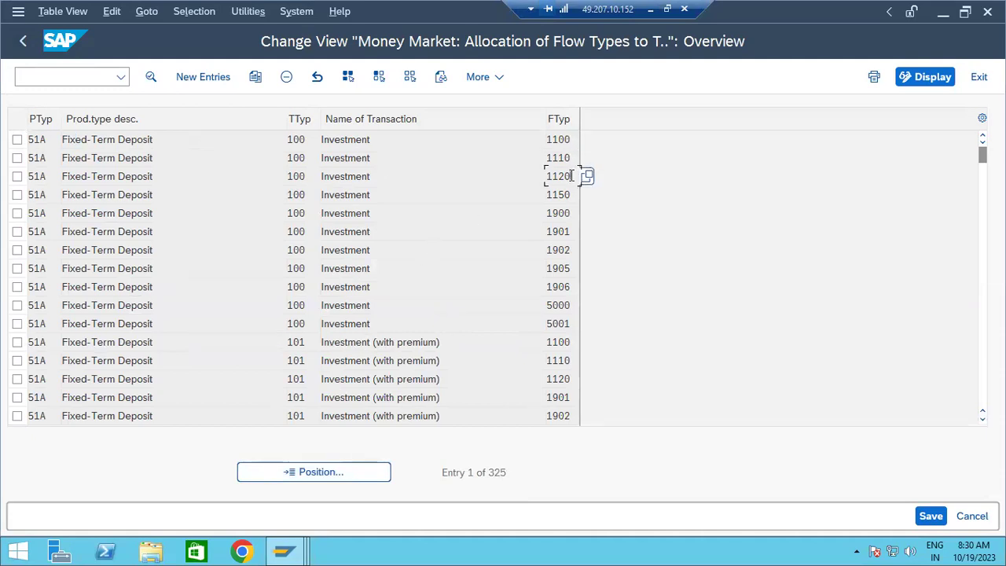
left_click(573, 195)
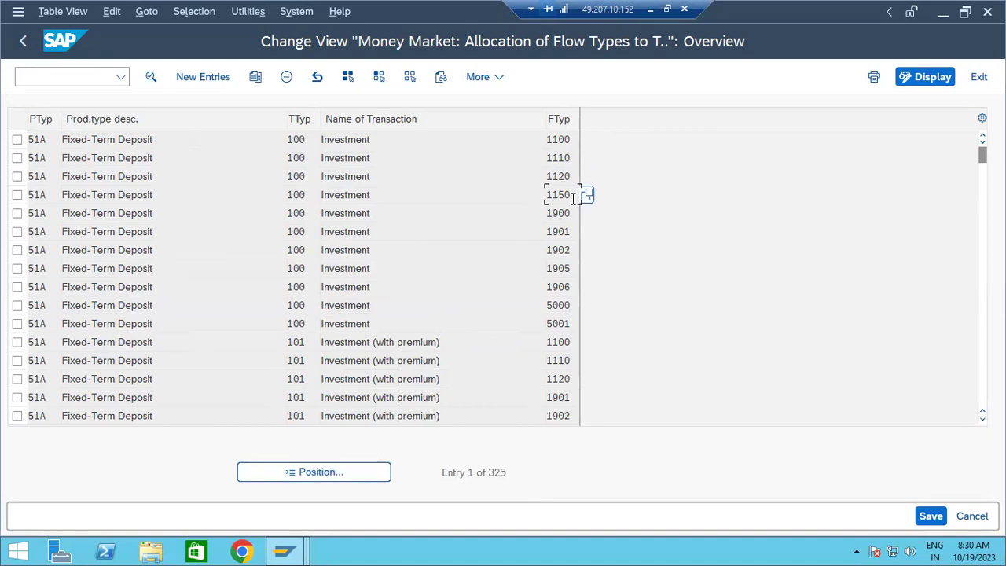
left_click(572, 213)
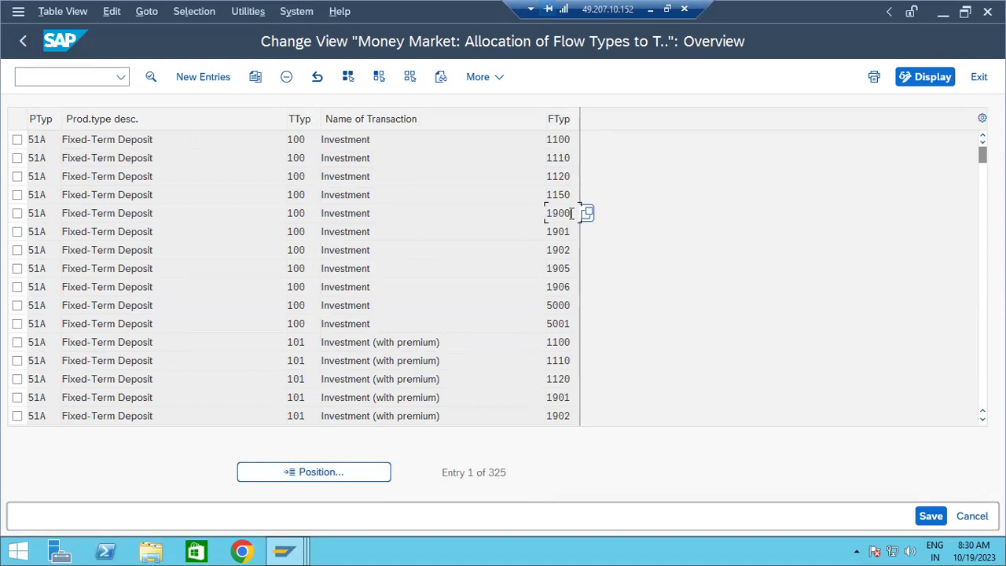
left_click(572, 269)
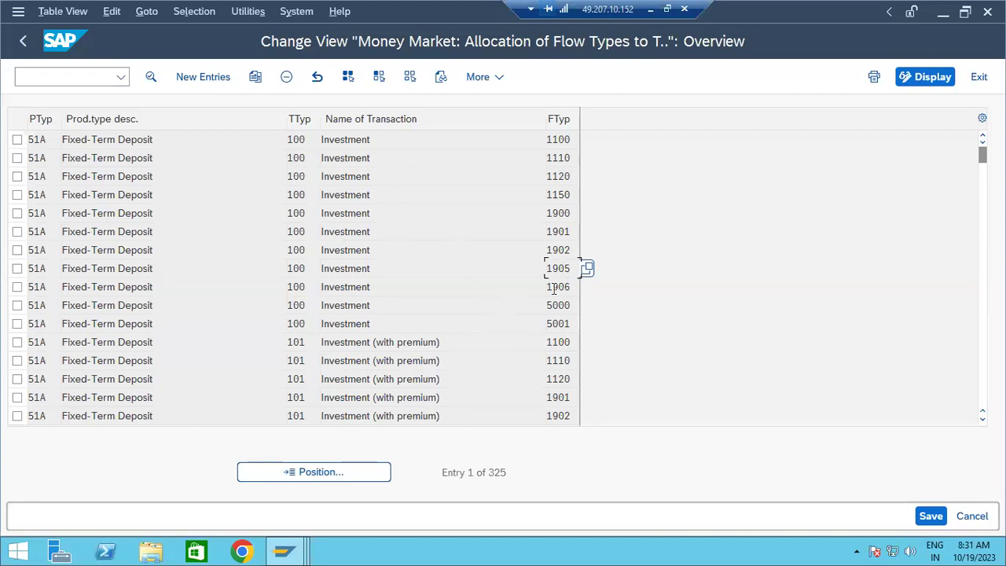
left_click(574, 288)
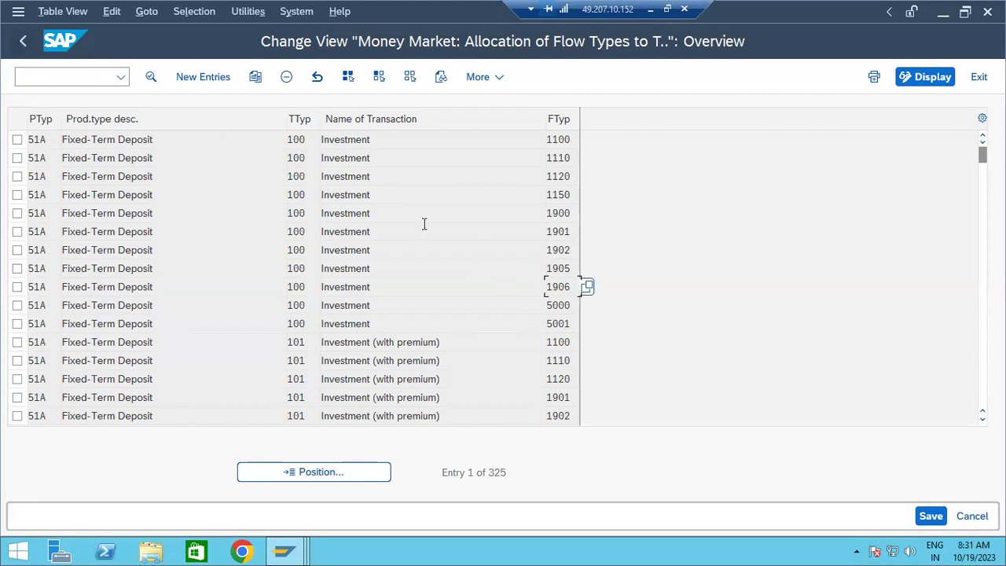
left_click(23, 41)
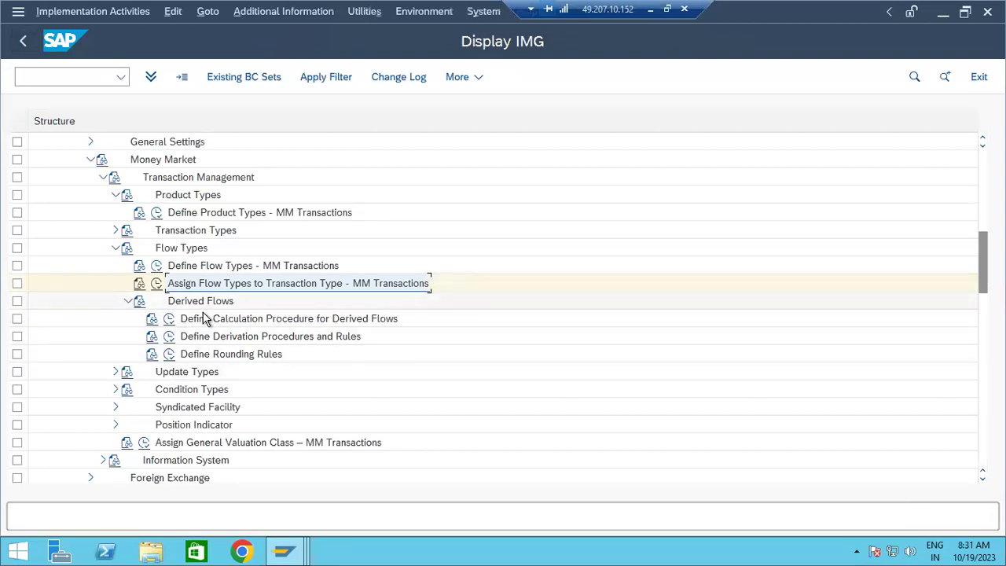
Toggle Derived Flows, expand Update Types and Condition Types, then collapse Flow Types and Transaction Management
left_click(128, 304)
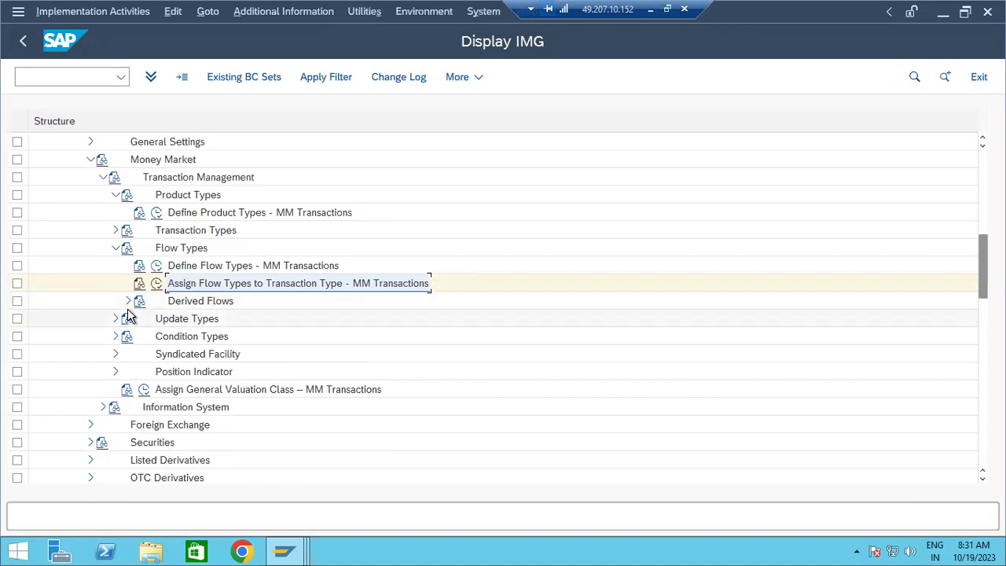
left_click(129, 301)
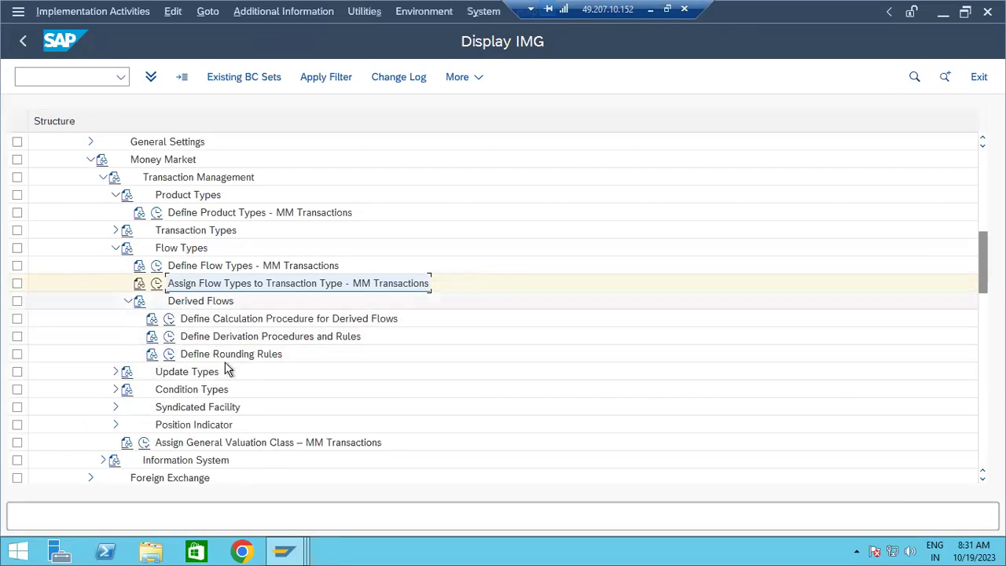
left_click(128, 301)
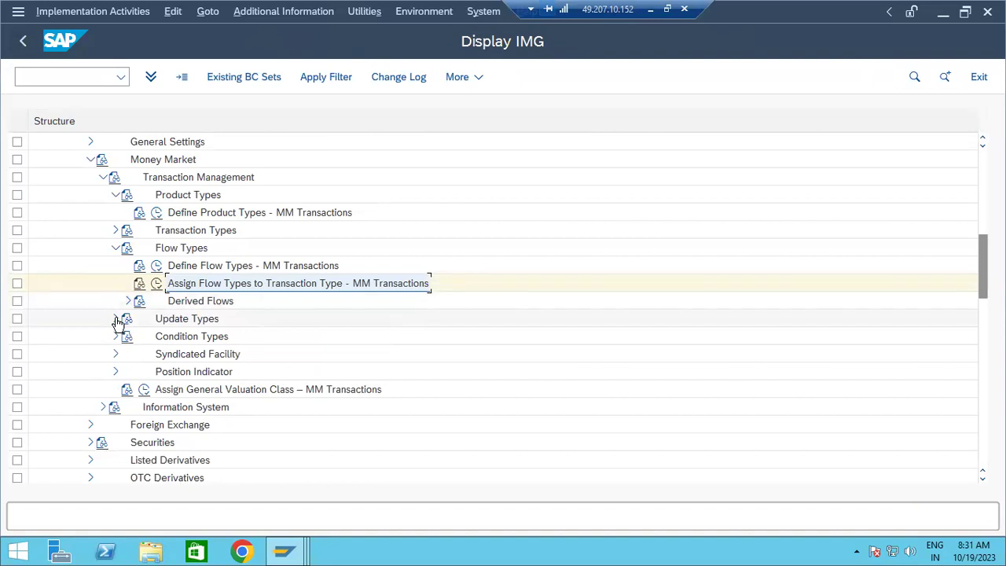
left_click(116, 319)
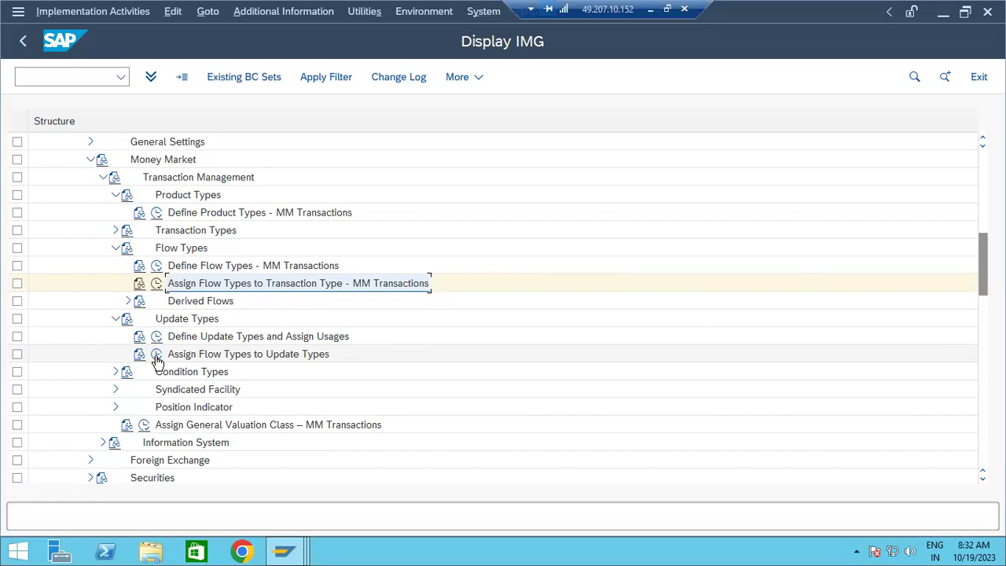
left_click(116, 372)
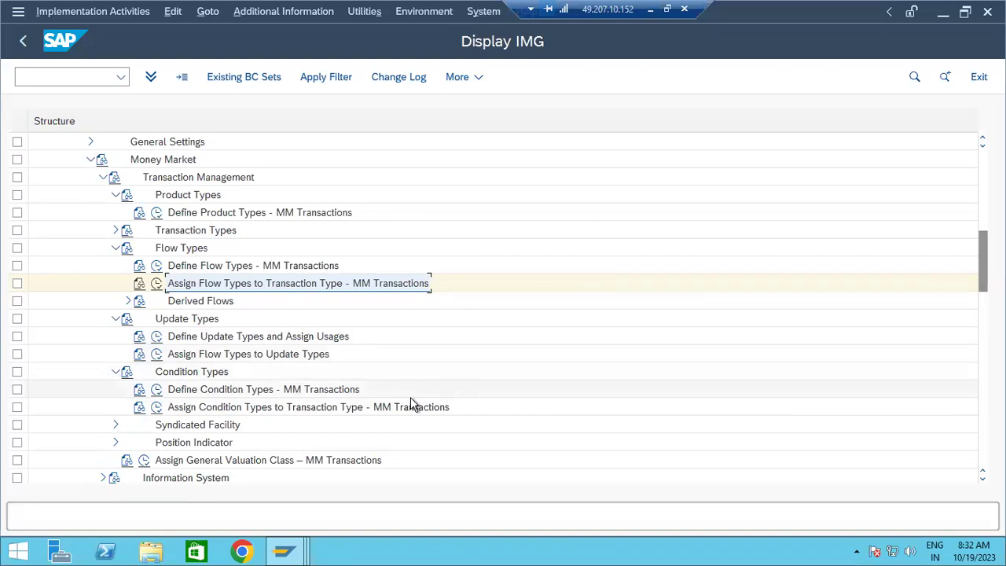
left_click(116, 248)
left_click(103, 177)
Collapse Money Market, expand General Settings and Accounting, and browse Settings for Position Management
left_click(90, 159)
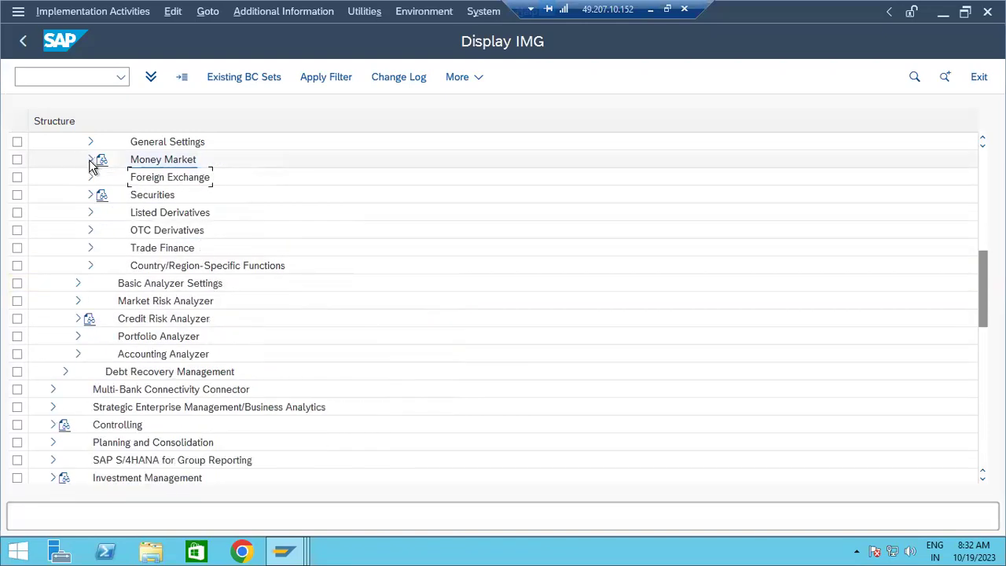
scroll(300, 226, "up", 1)
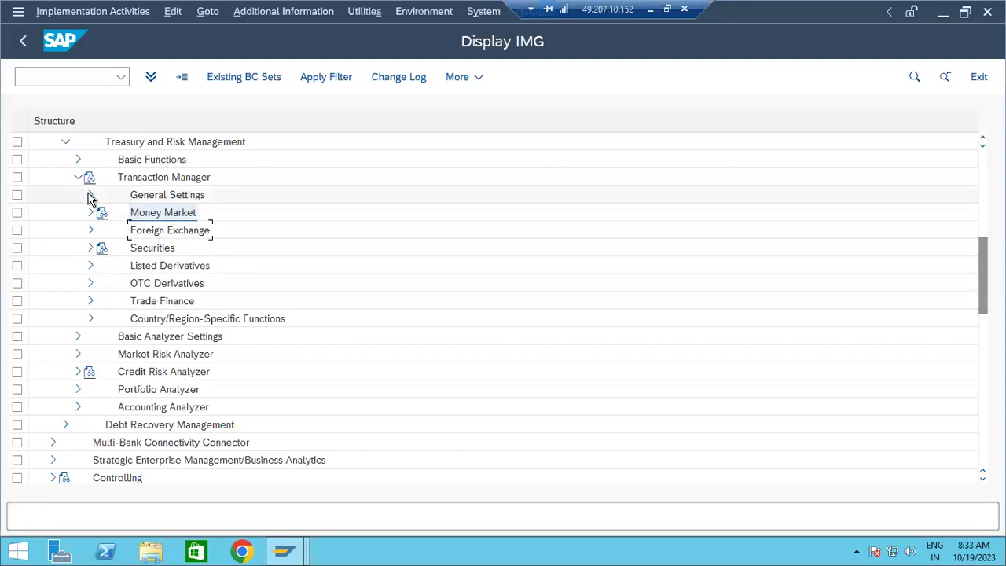
left_click(91, 196)
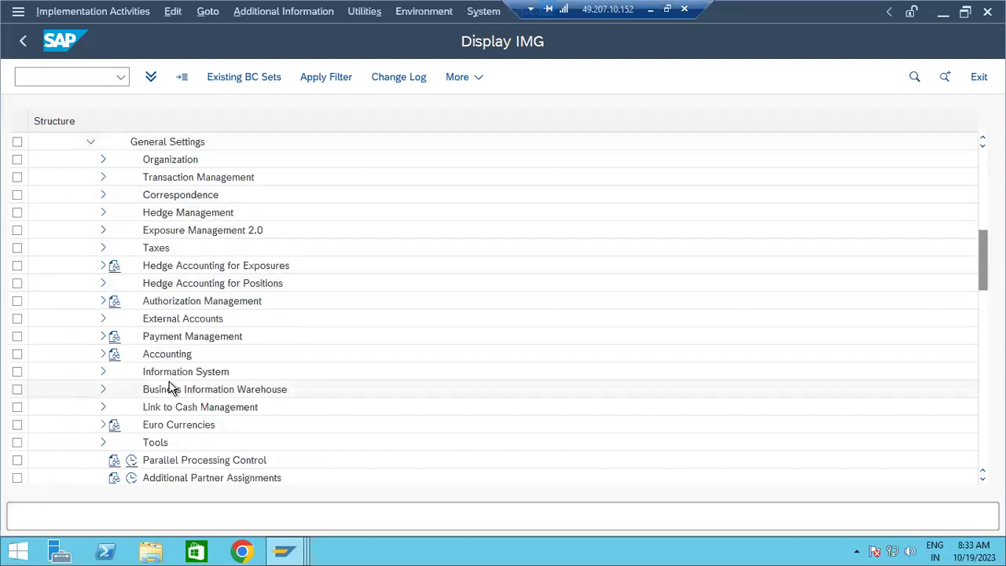
left_click(103, 355)
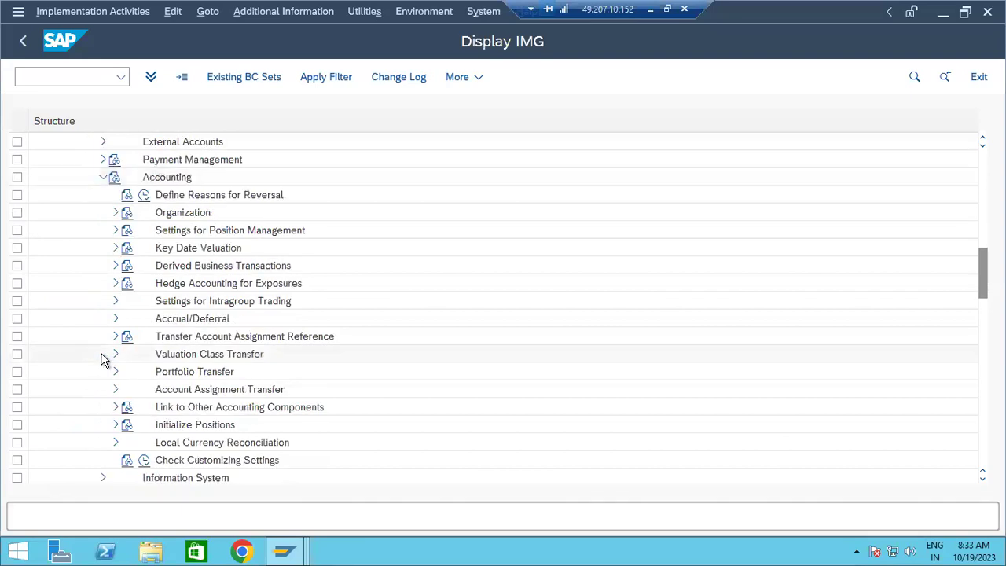
left_click(116, 231)
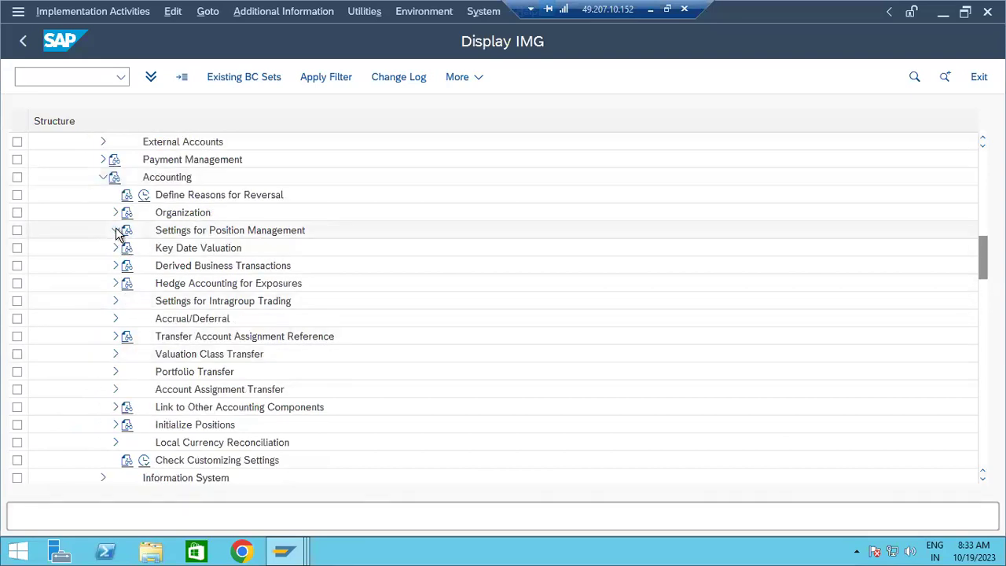
left_click(129, 336)
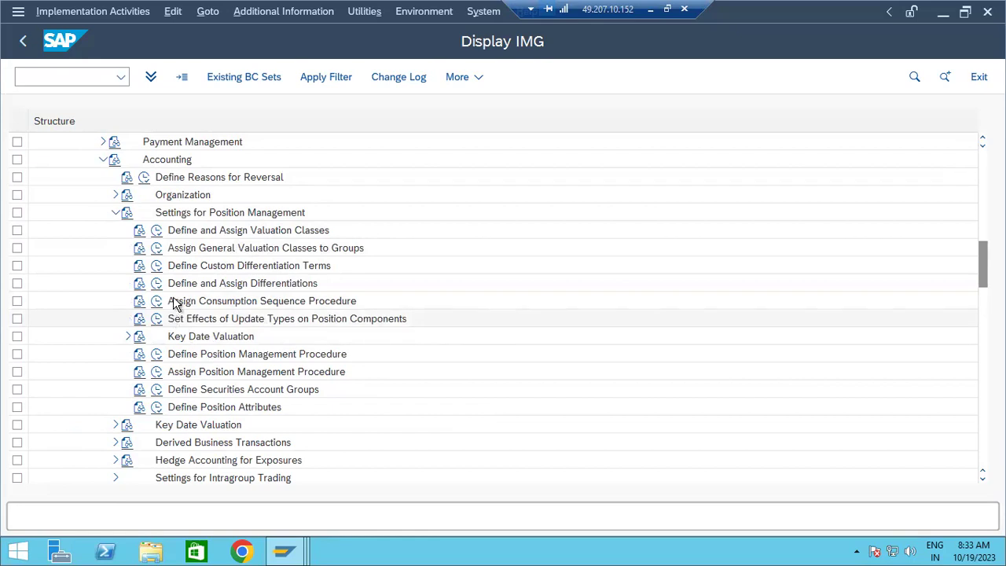
left_click(116, 215)
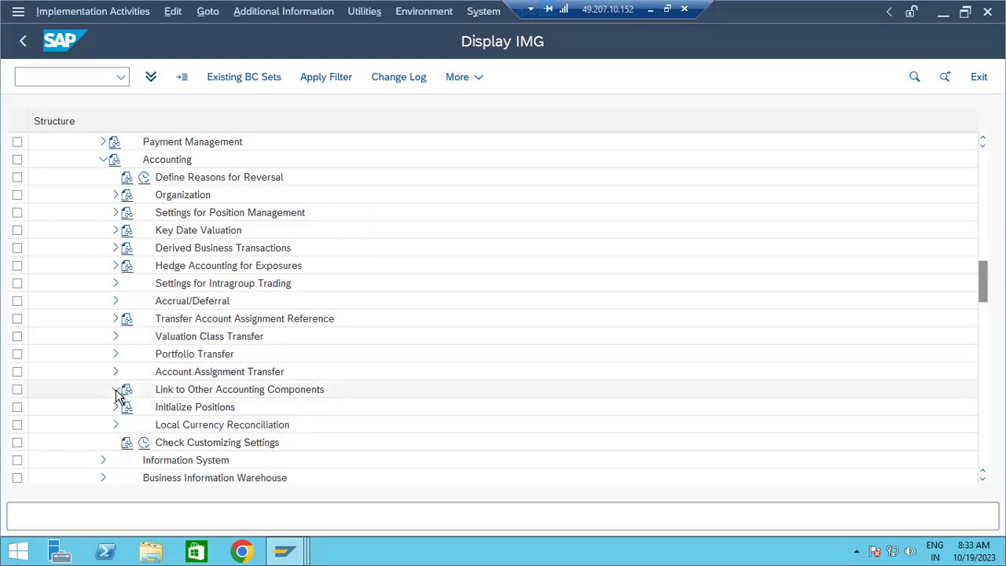
Expand Link to Other Accounting Components and collapse its Additional Account Assignments sub-branches
left_click(116, 392)
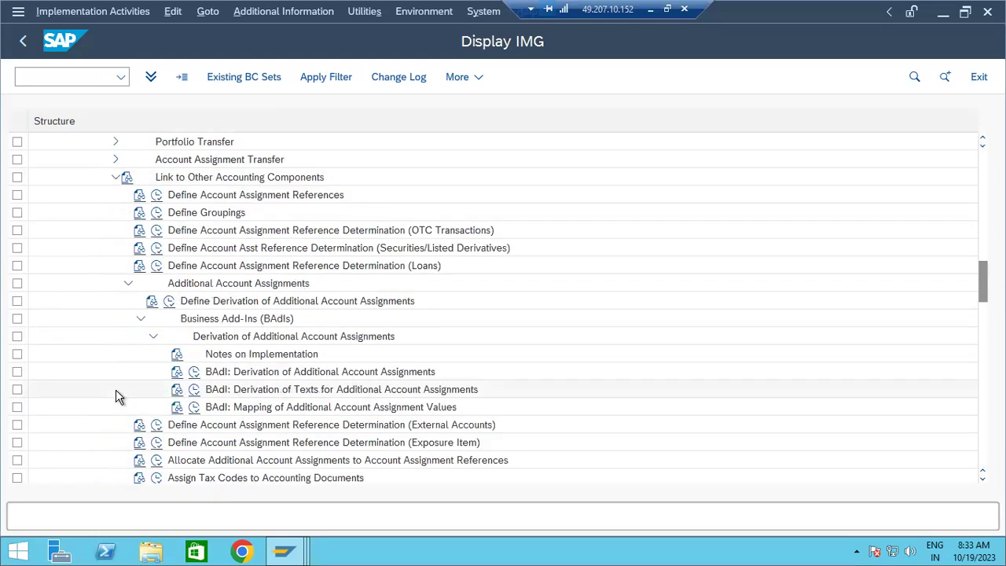
left_click(154, 337)
left_click(140, 320)
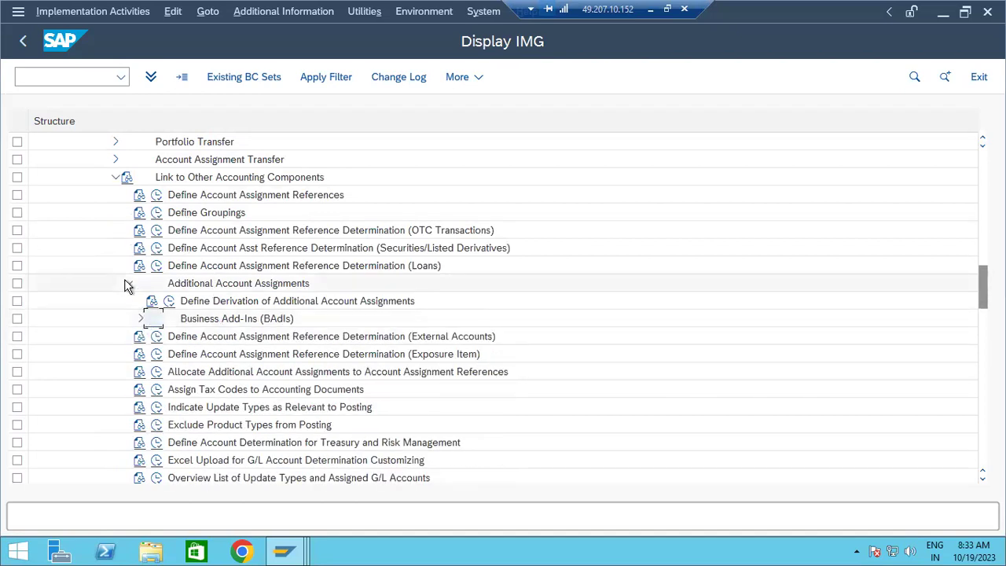
left_click(128, 283)
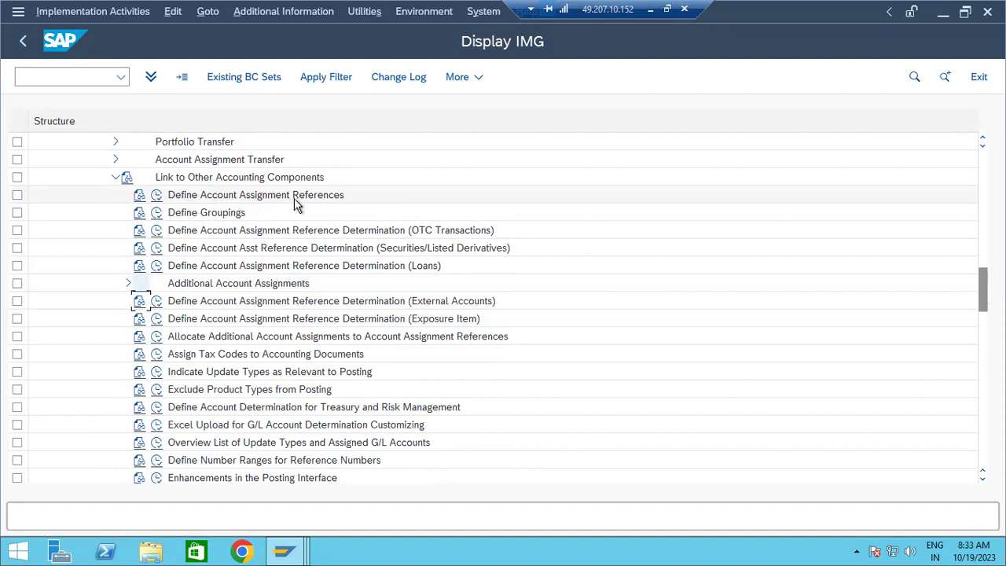
In Define Account Assignment References, position to 1010 to check reference 10100, then go back
left_click(158, 197)
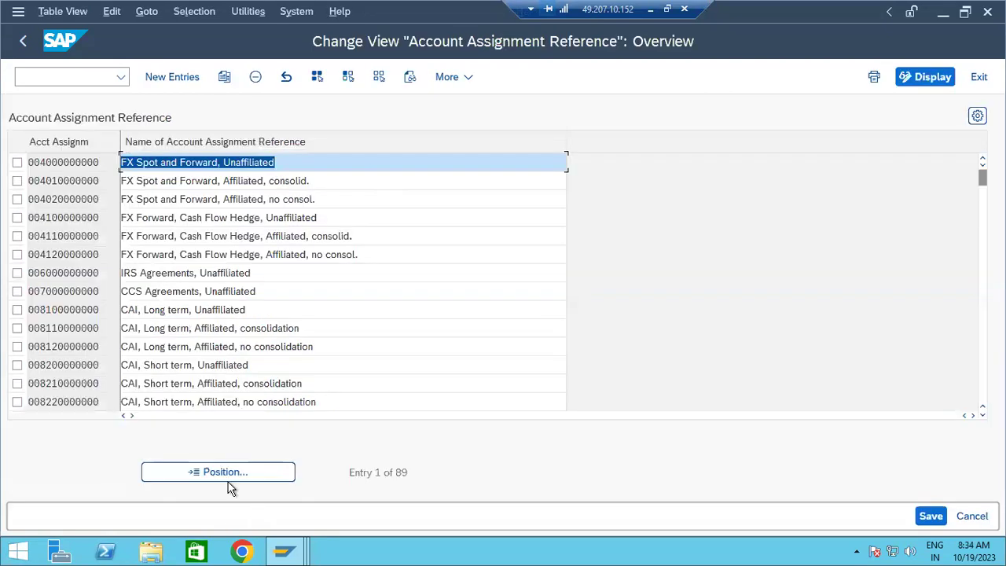
left_click(220, 472)
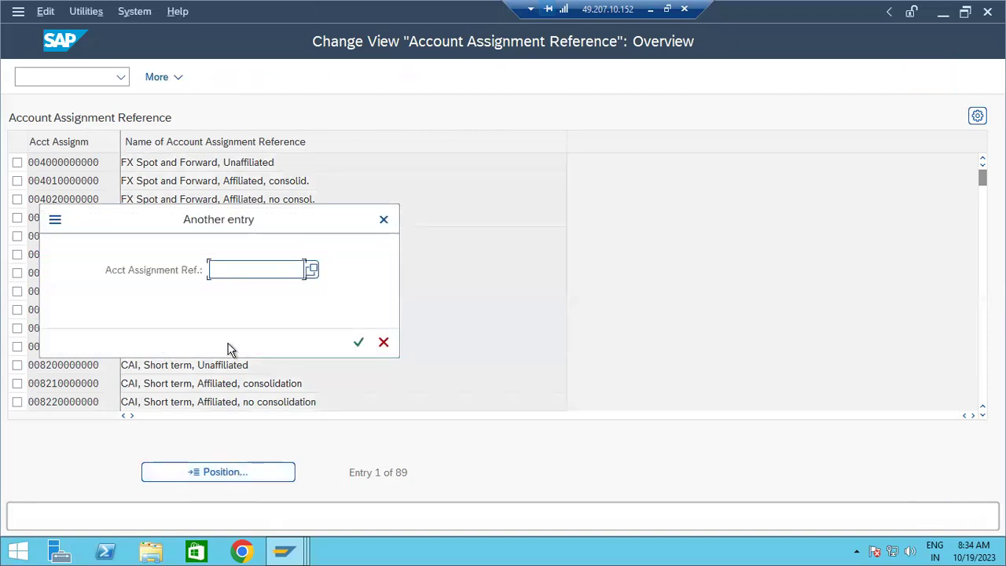
type("1010")
key("Return")
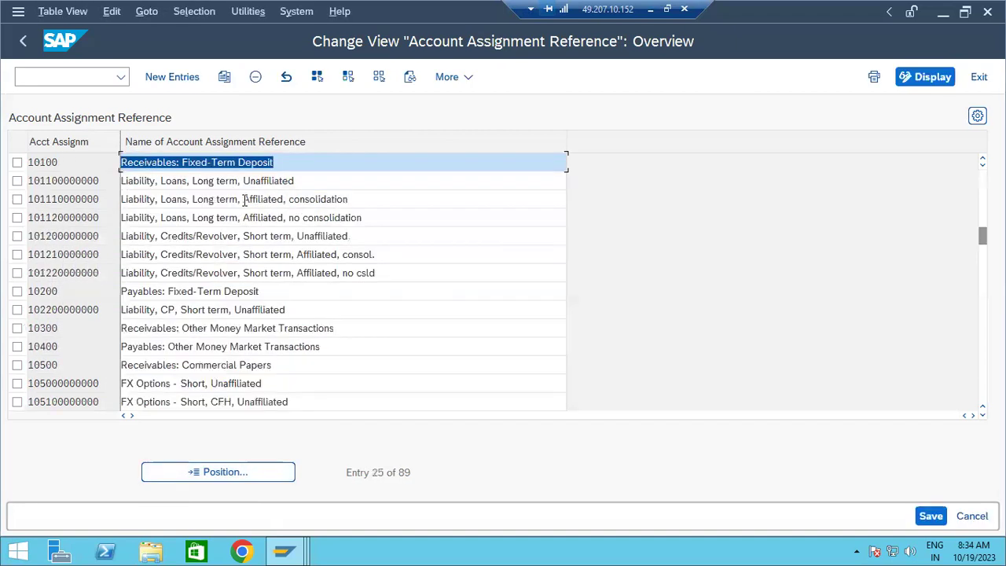
left_click(290, 163)
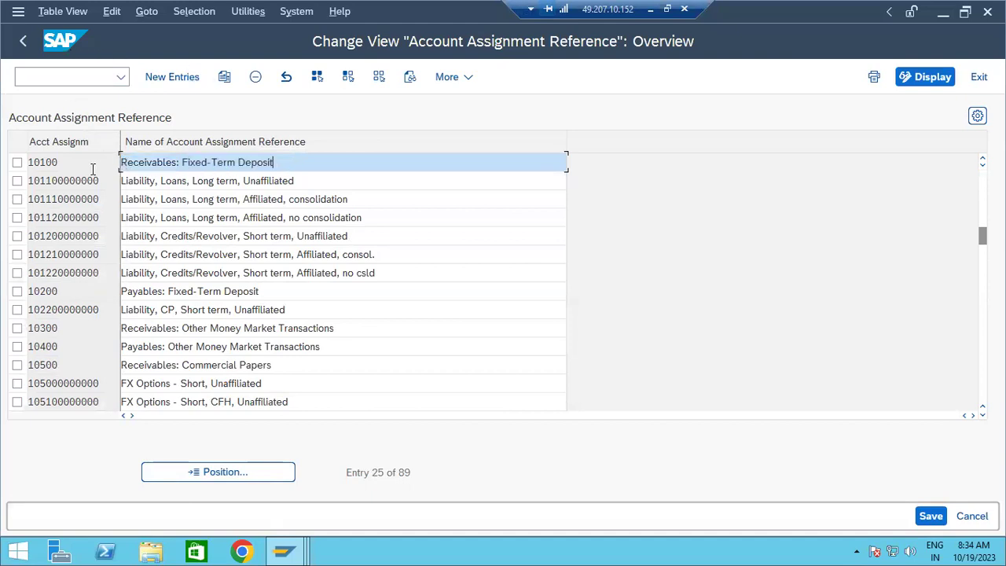
left_click(24, 45)
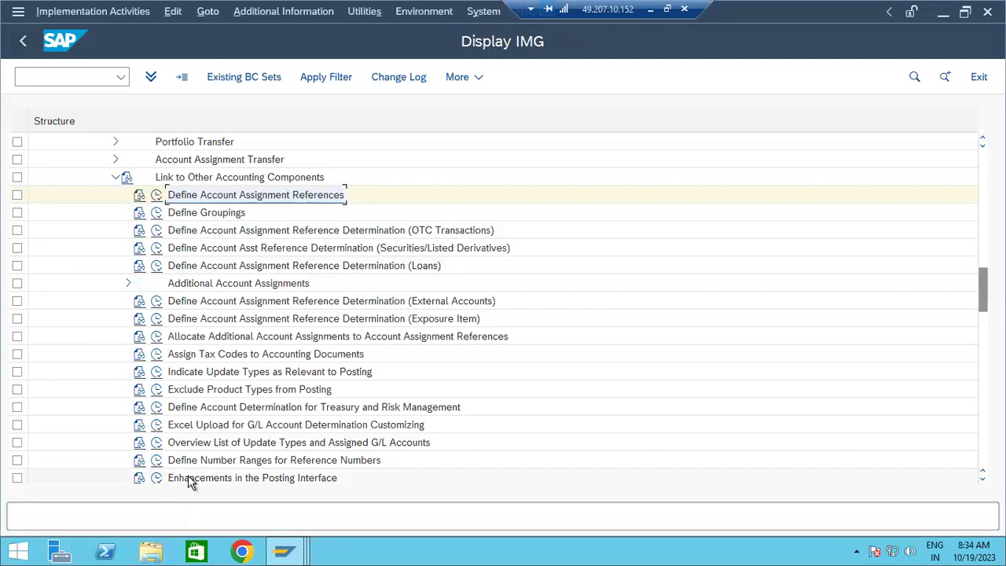
Open Treasury account determination for chart of accounts DEMO and select the account symbols level
left_click(158, 410)
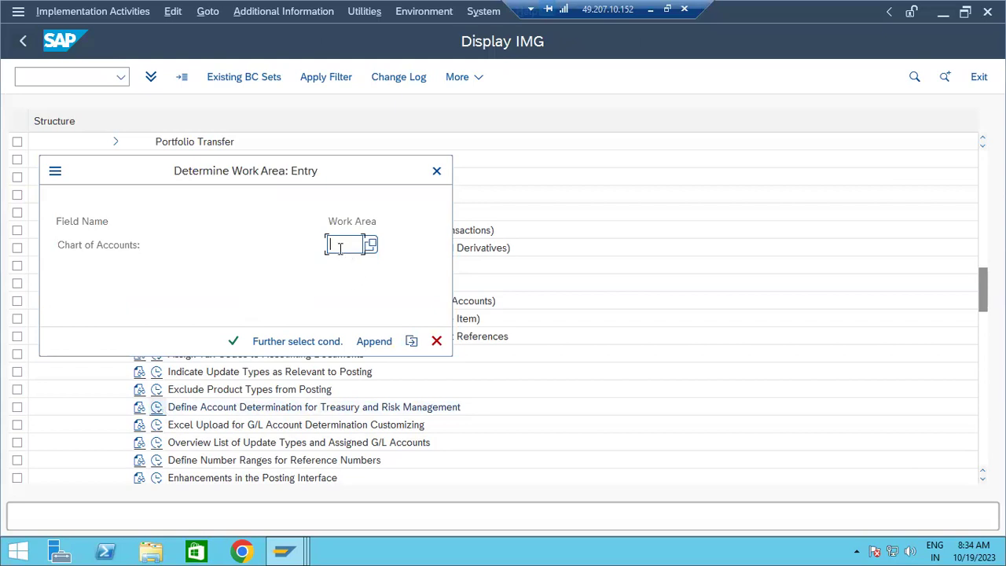
type("DEMO")
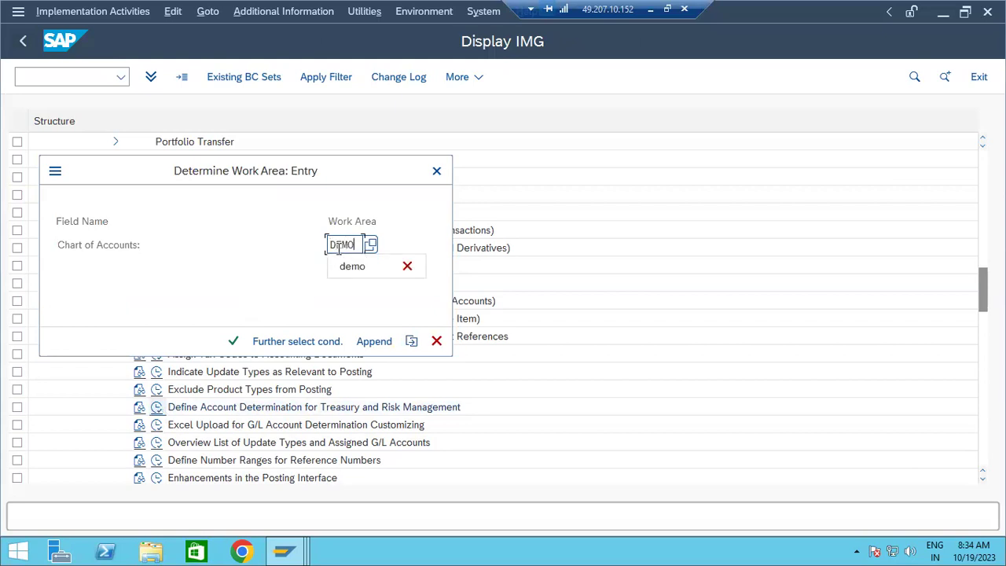
key("Return")
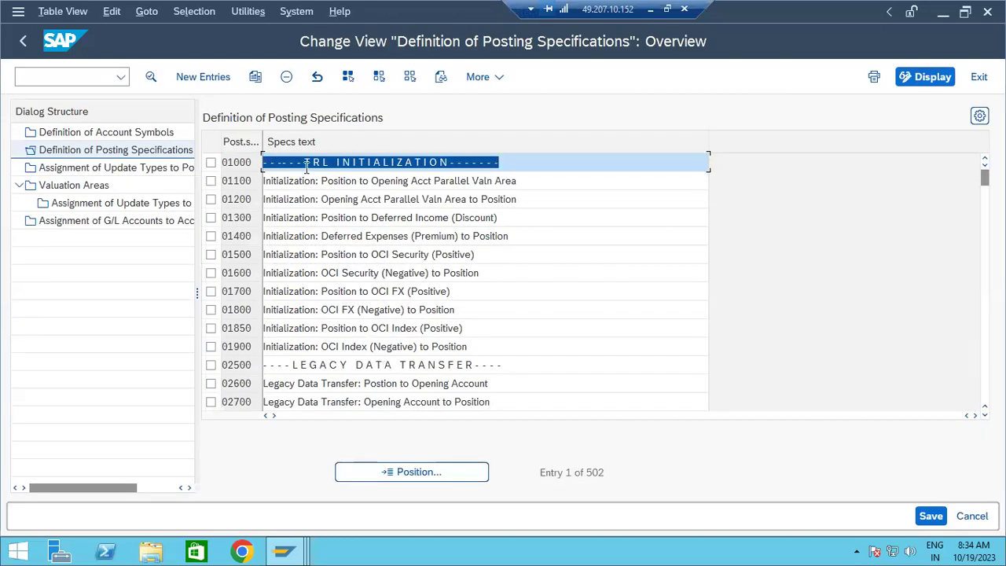
left_click(132, 134)
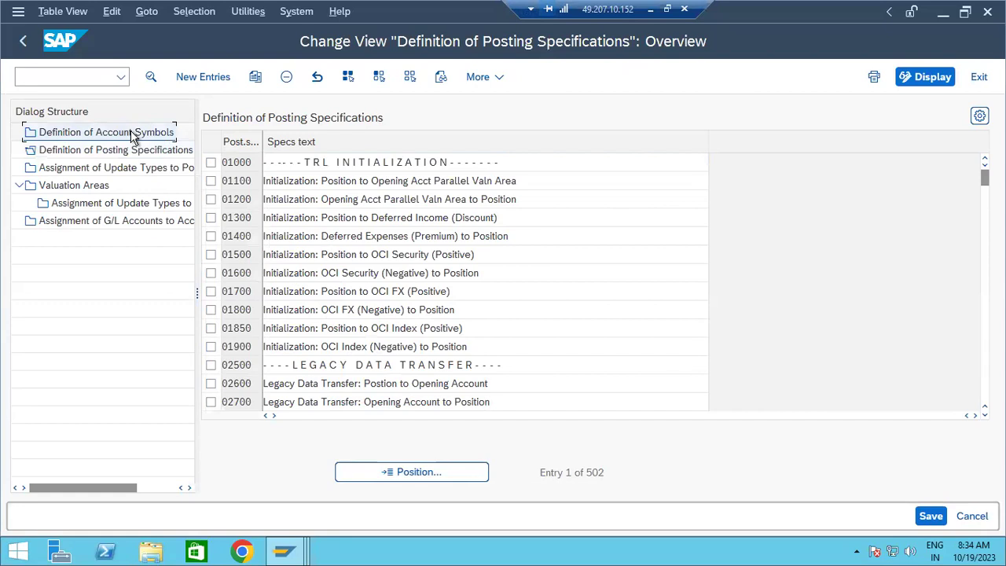
Display the account symbol definitions and review Liability Position (Derivatives), 1.3.2 and 4.1.1
double_click(132, 134)
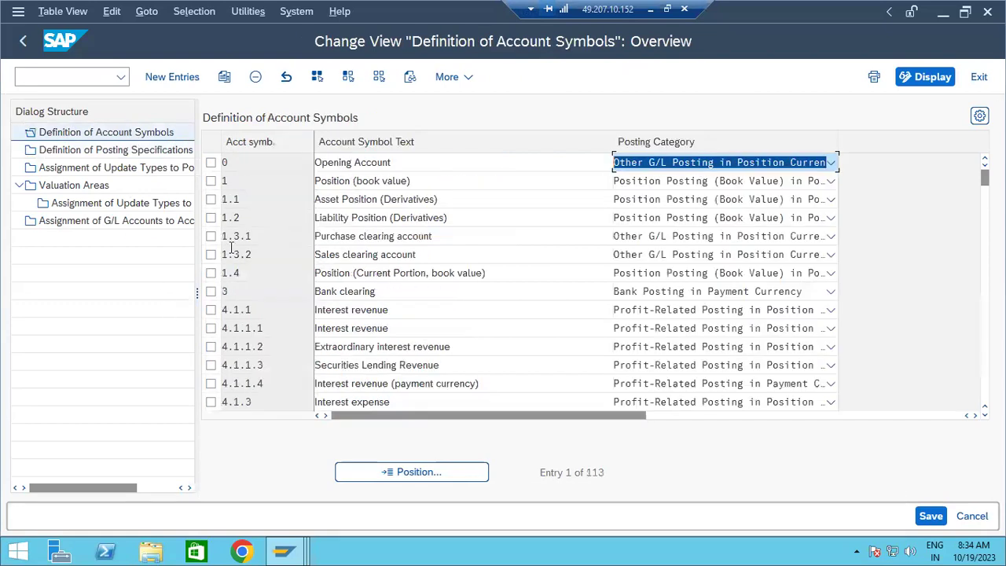
left_click(452, 218)
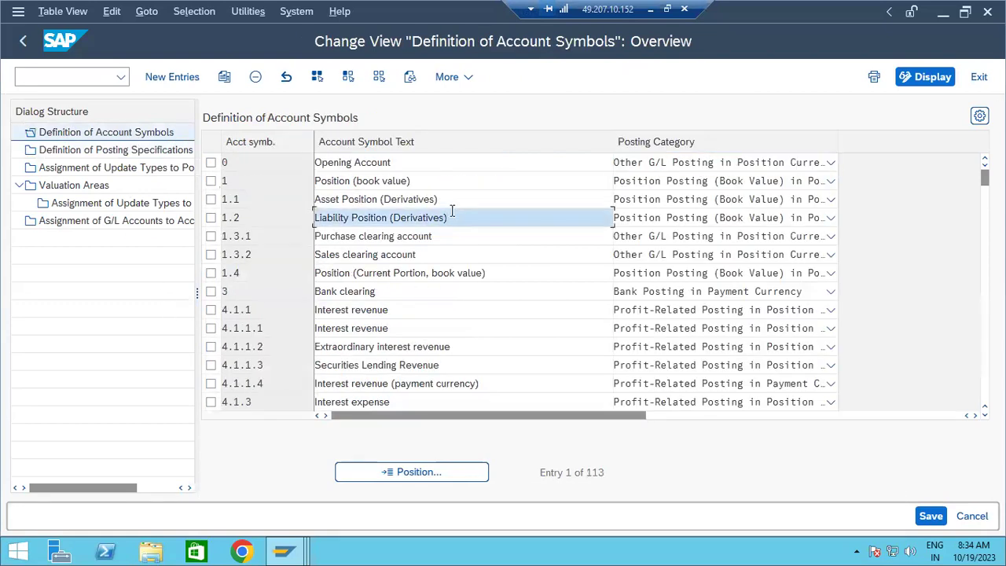
left_click(283, 254)
left_click(277, 309)
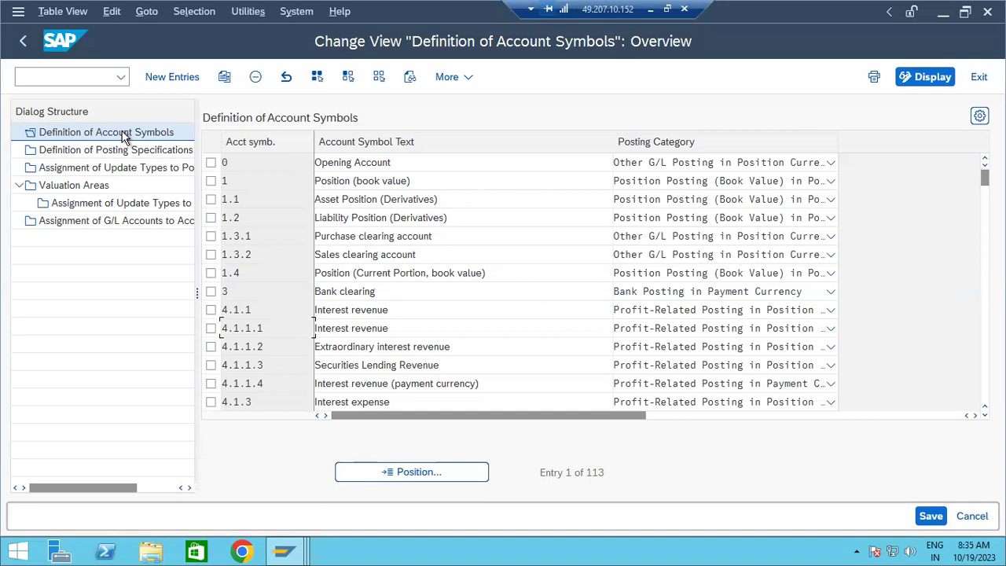
Locate update type MM1100 among the assignments and confirm MM1100- uses posting spec 11100
left_click(108, 173)
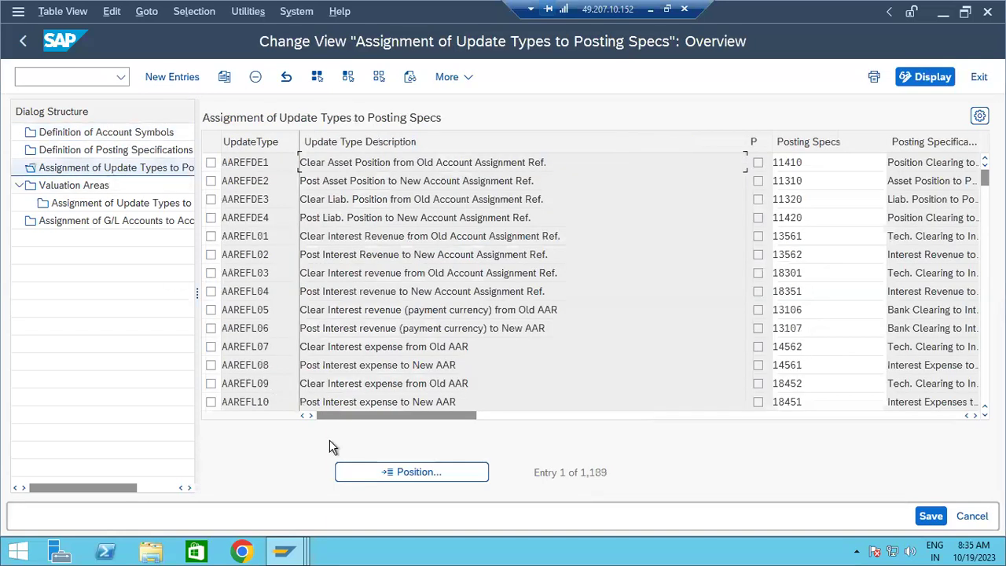
left_click(407, 472)
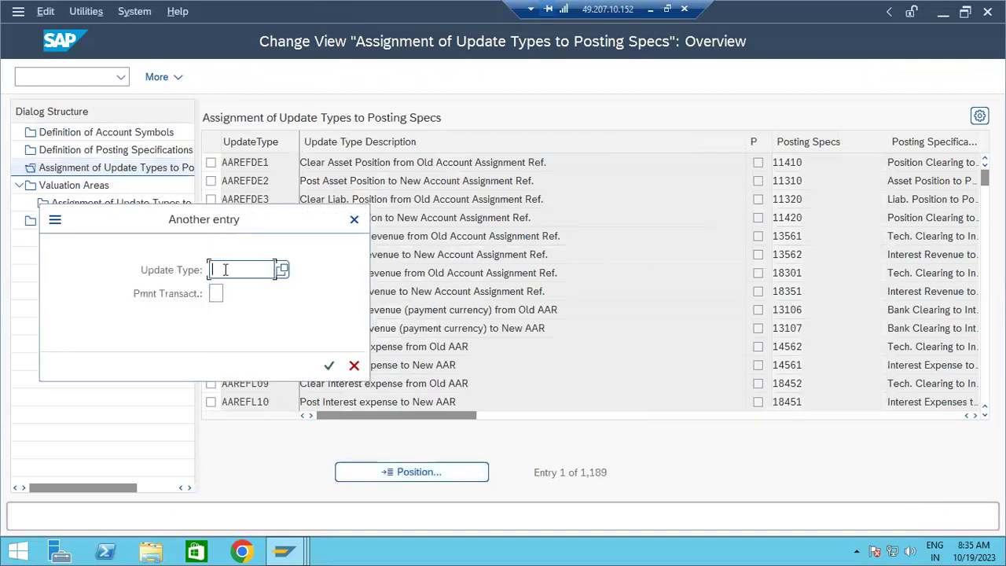
type("mm10")
key("BackSpace")
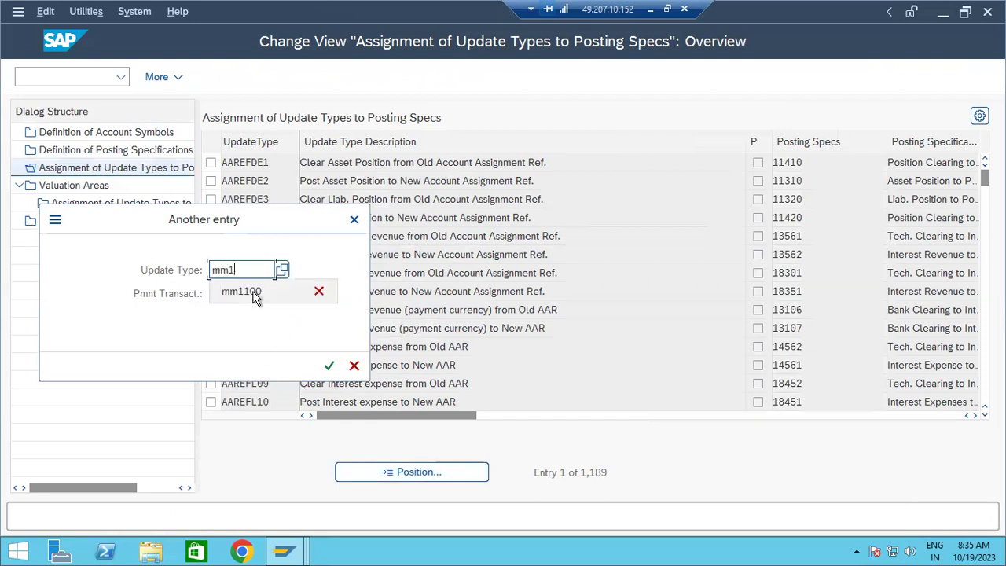
left_click(255, 295)
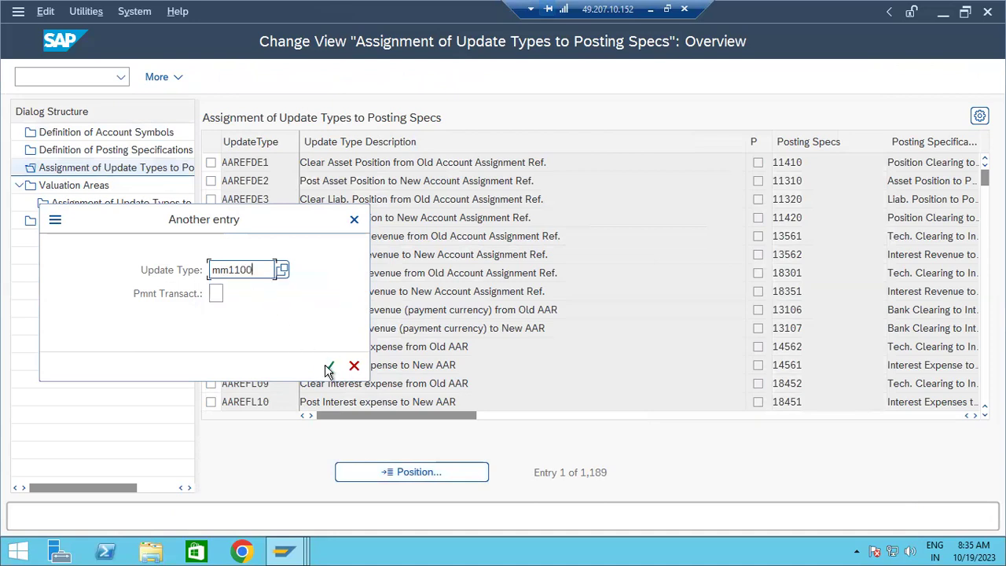
left_click(328, 367)
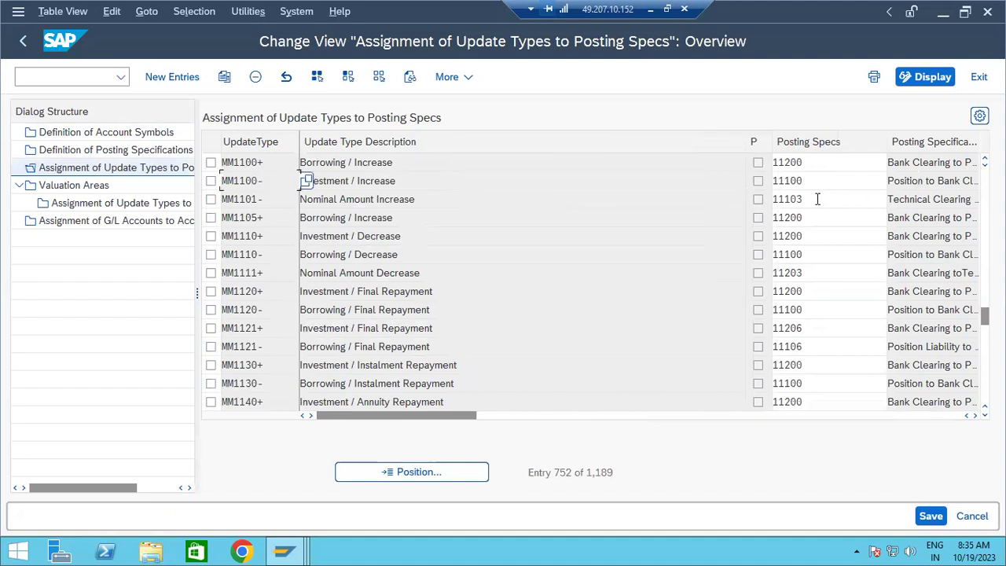
left_click_drag(808, 186, 771, 183)
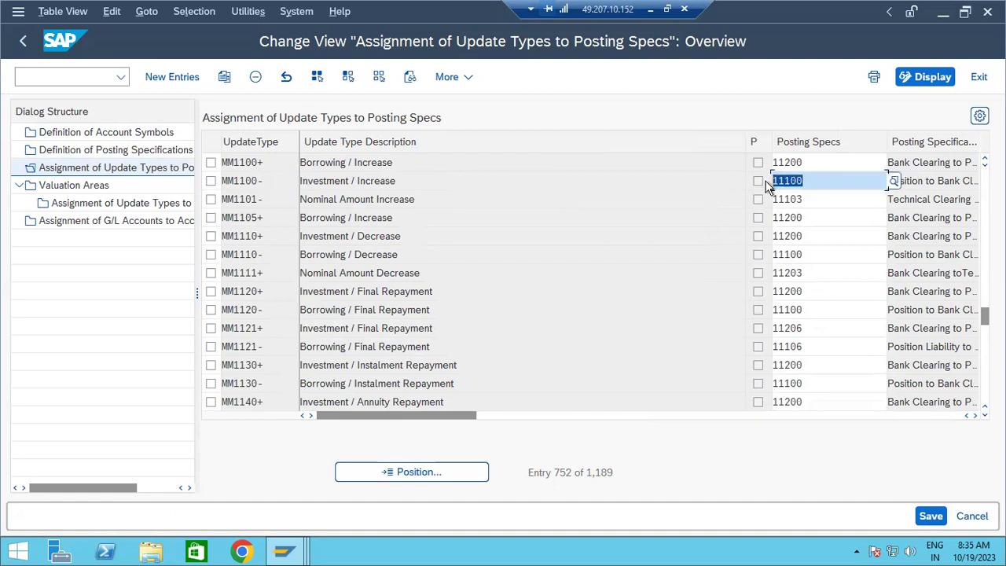
left_click(137, 156)
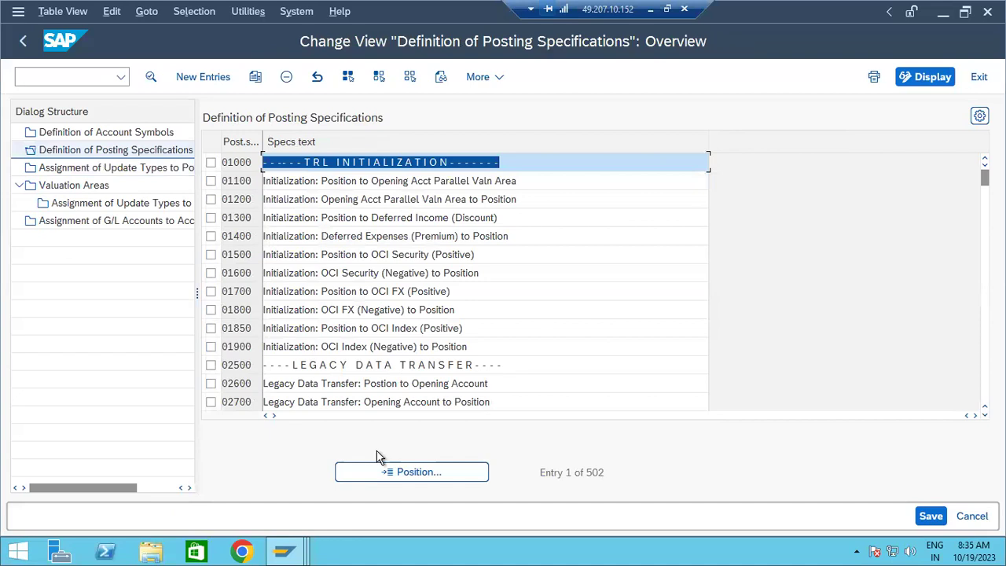
Position the posting specifications list at entry 11100
left_click(379, 472)
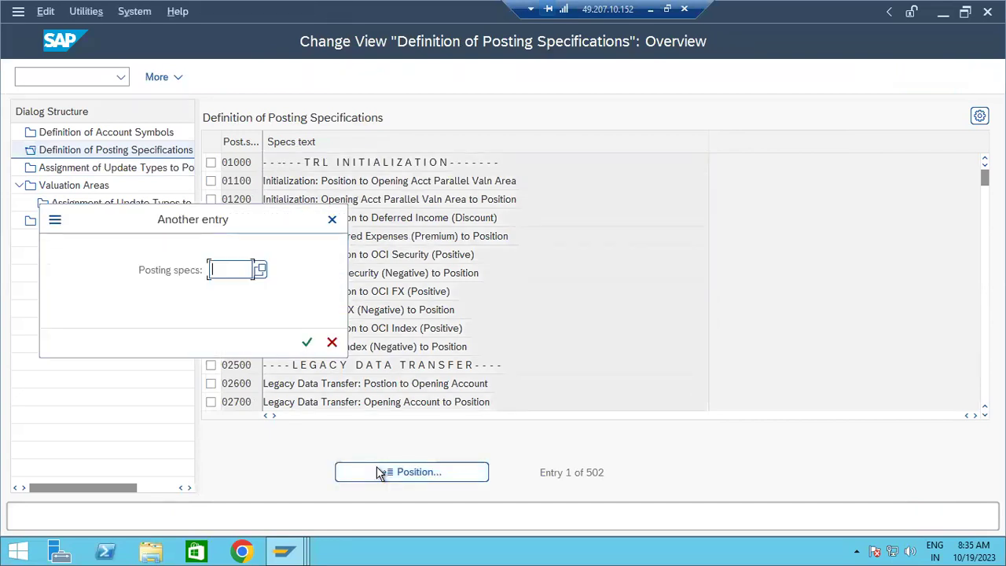
type("1")
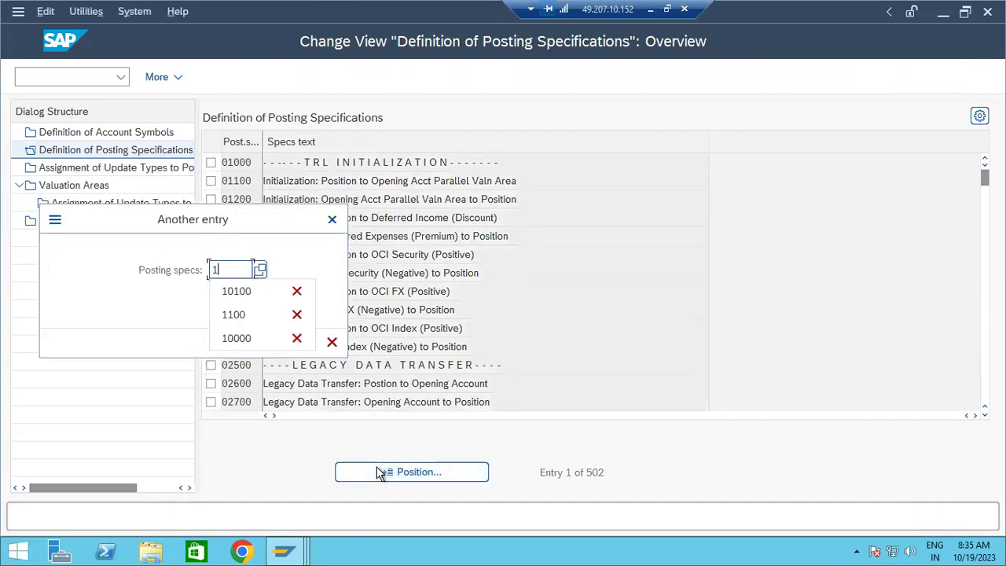
type("1100")
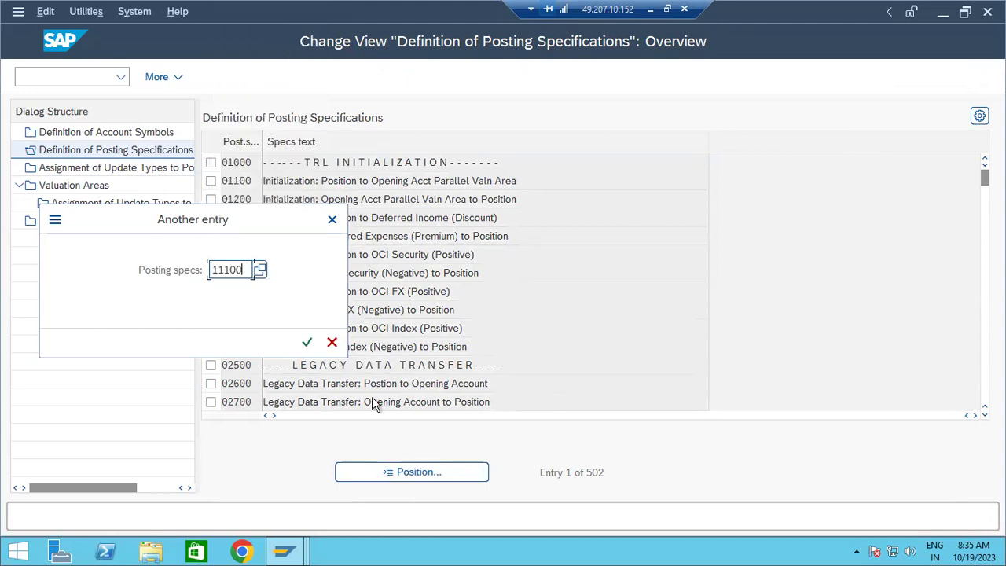
left_click(307, 342)
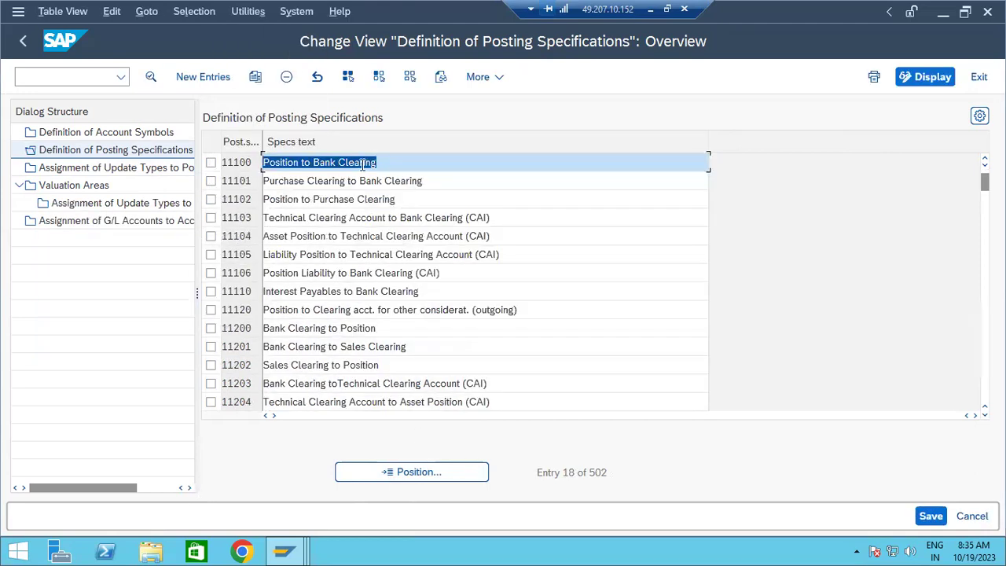
Review the details of 11100 Position to Bank Clearing, including its debit account symbol
double_click(386, 162)
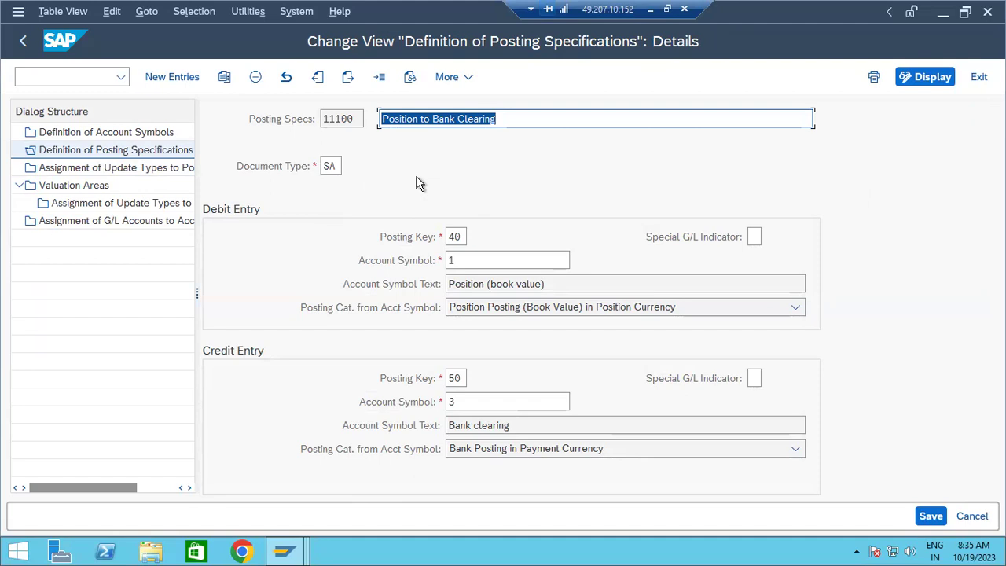
left_click(466, 259)
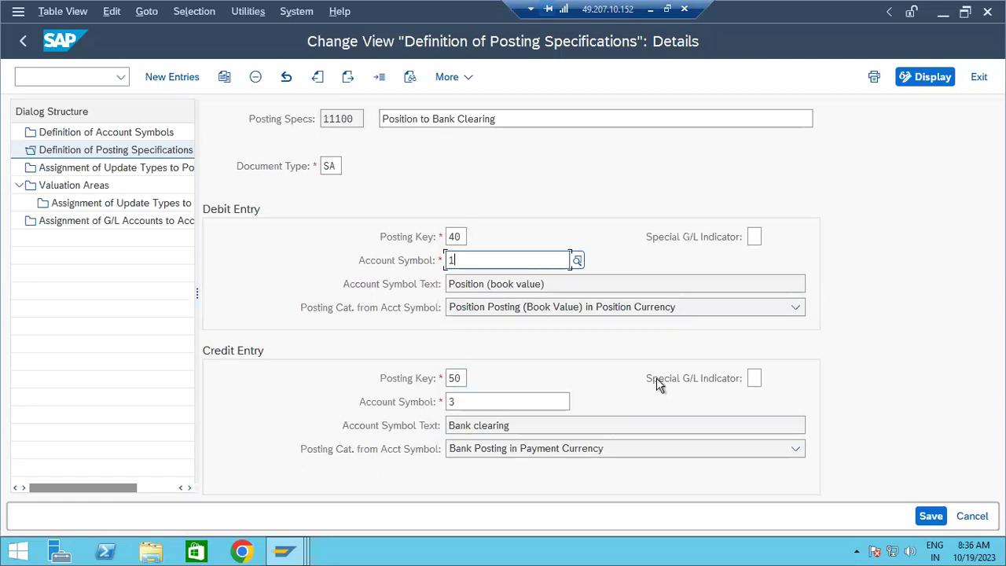
left_click(23, 40)
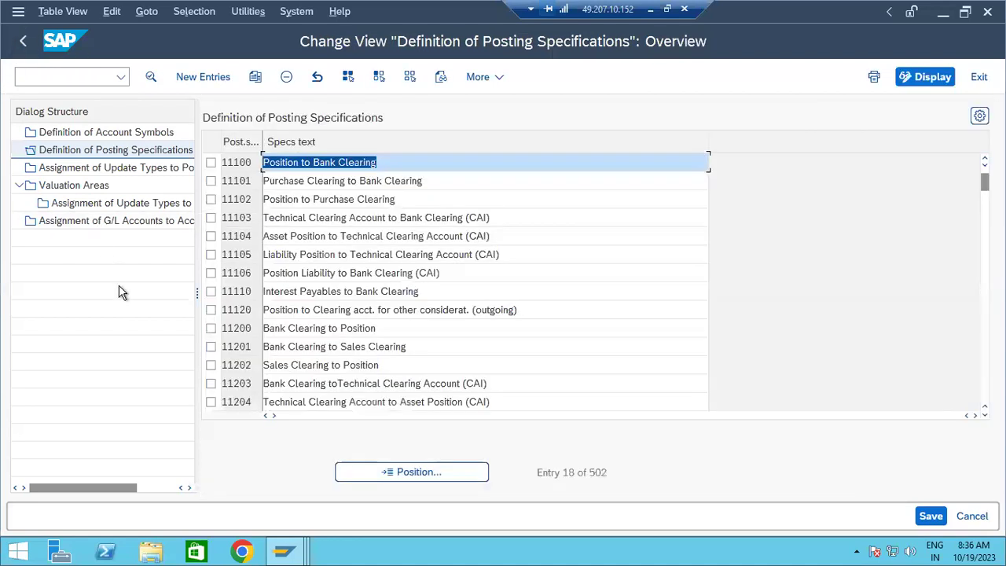
double_click(77, 223)
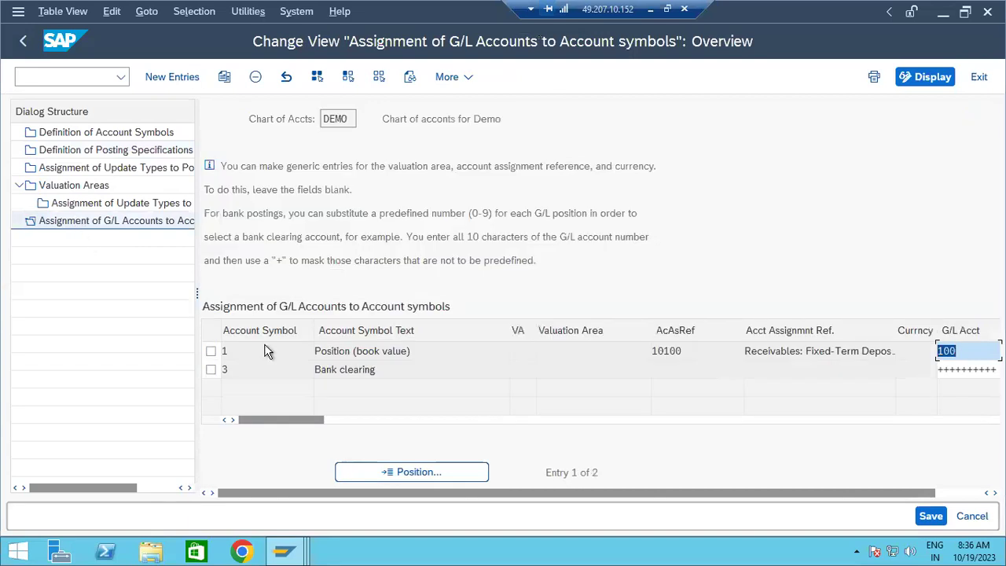
left_click(407, 351)
left_click_drag(694, 350, 643, 351)
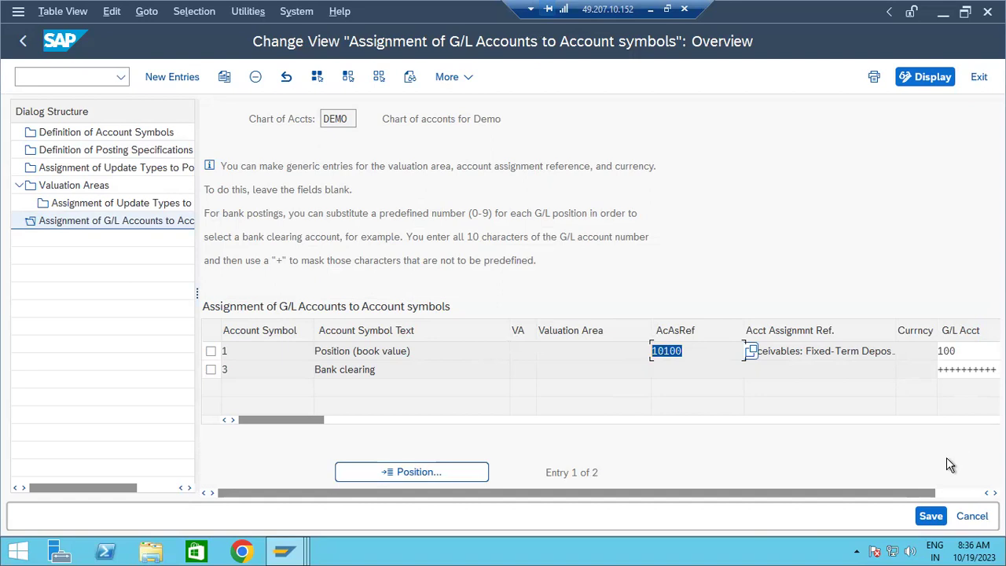
left_click_drag(921, 495, 978, 493)
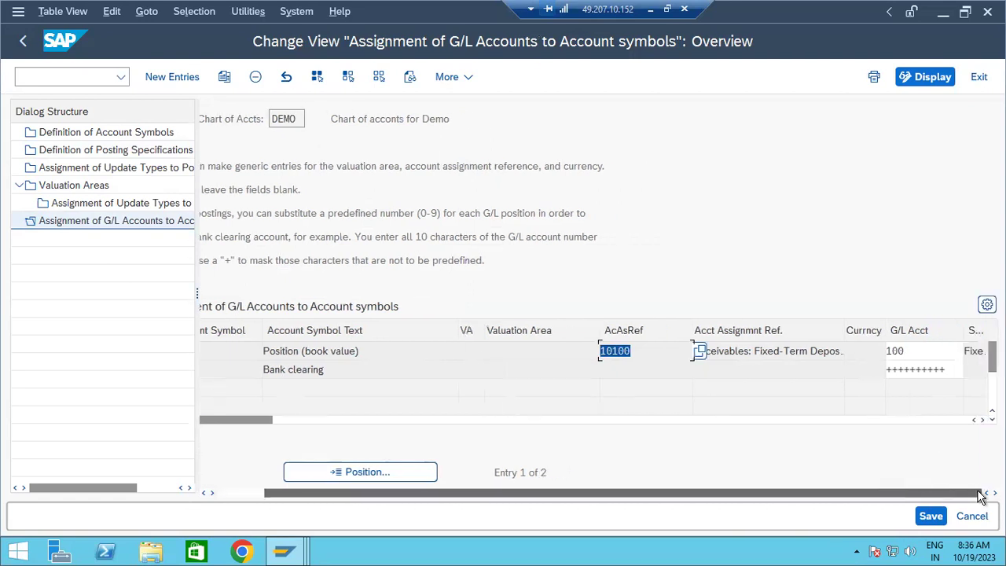
left_click(924, 349)
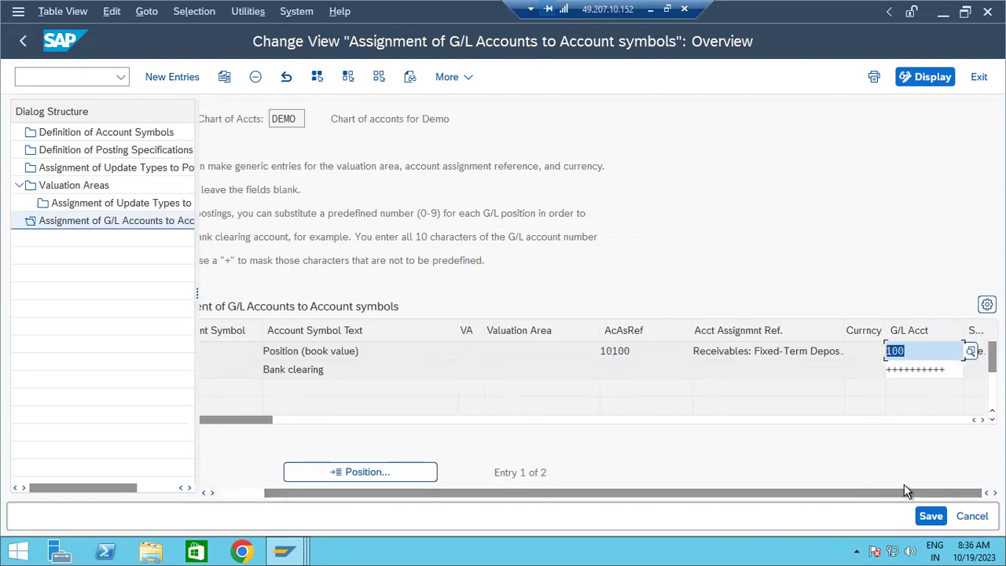
left_click_drag(247, 417, 108, 416)
left_click_drag(267, 493, 187, 493)
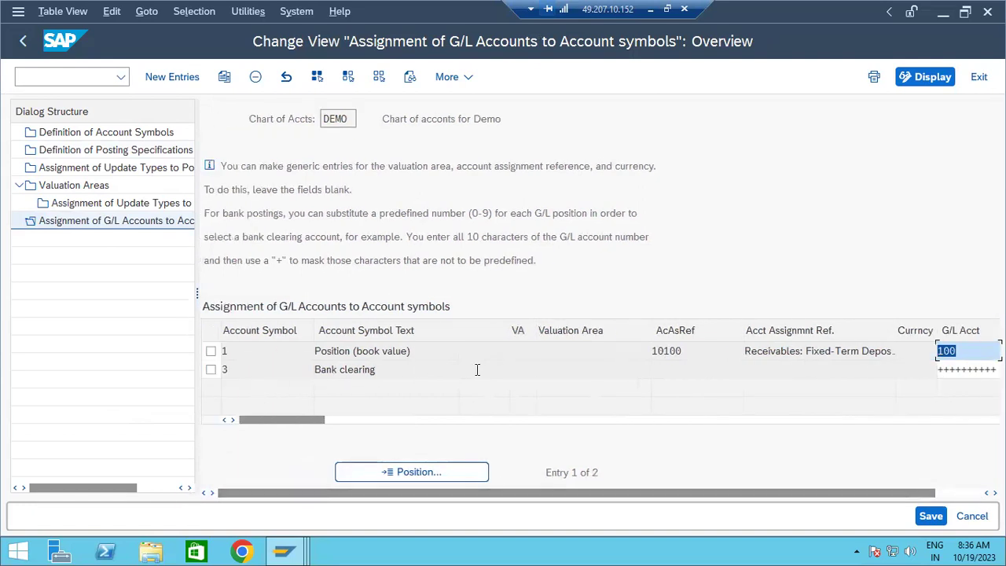
left_click(452, 371)
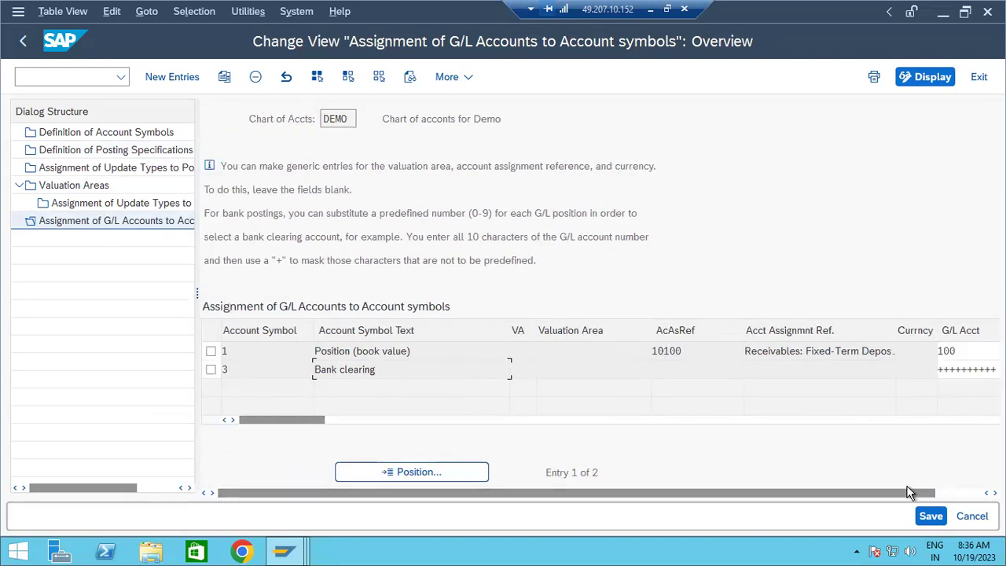
left_click_drag(911, 499, 957, 497)
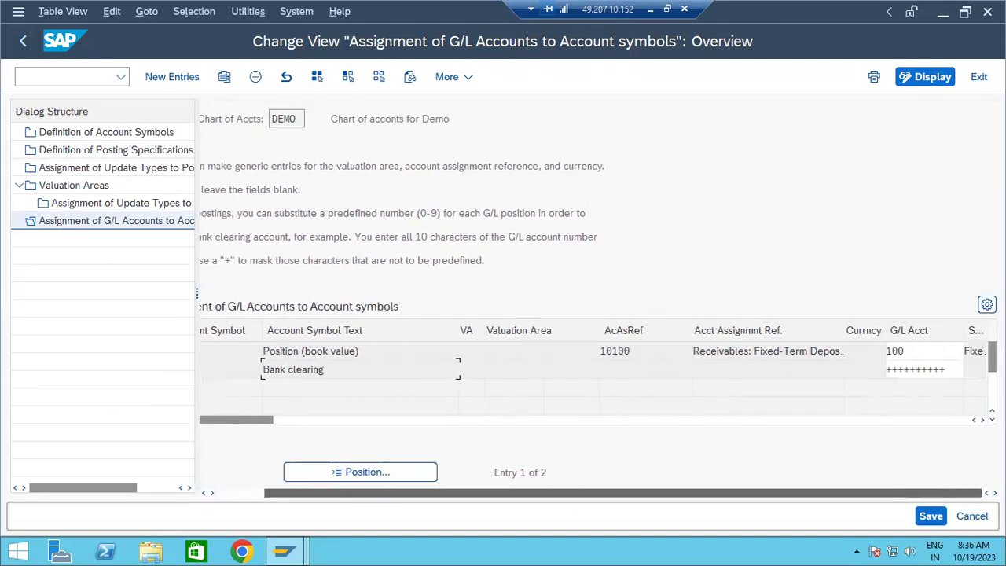
left_click(955, 371)
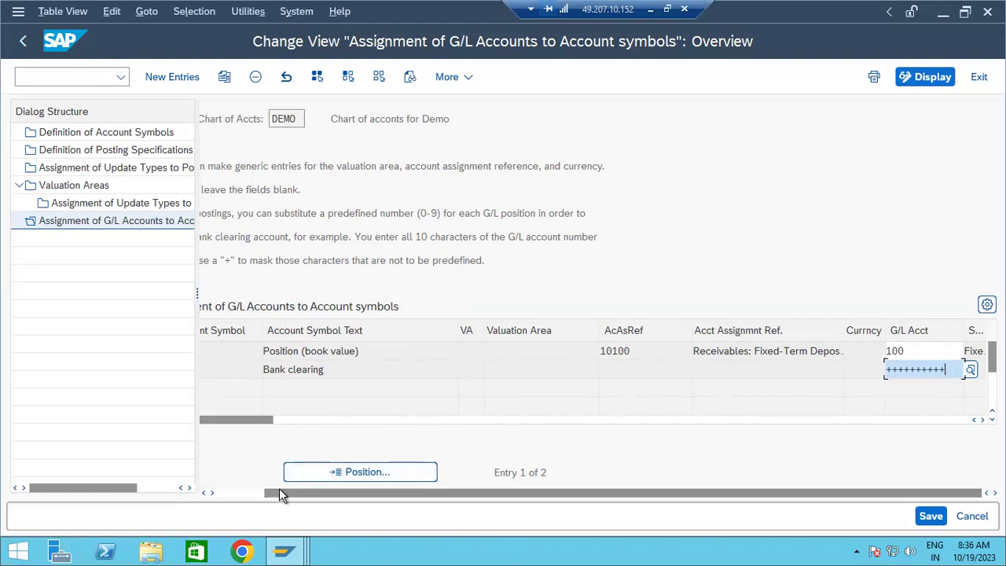
left_click_drag(279, 493, 197, 495)
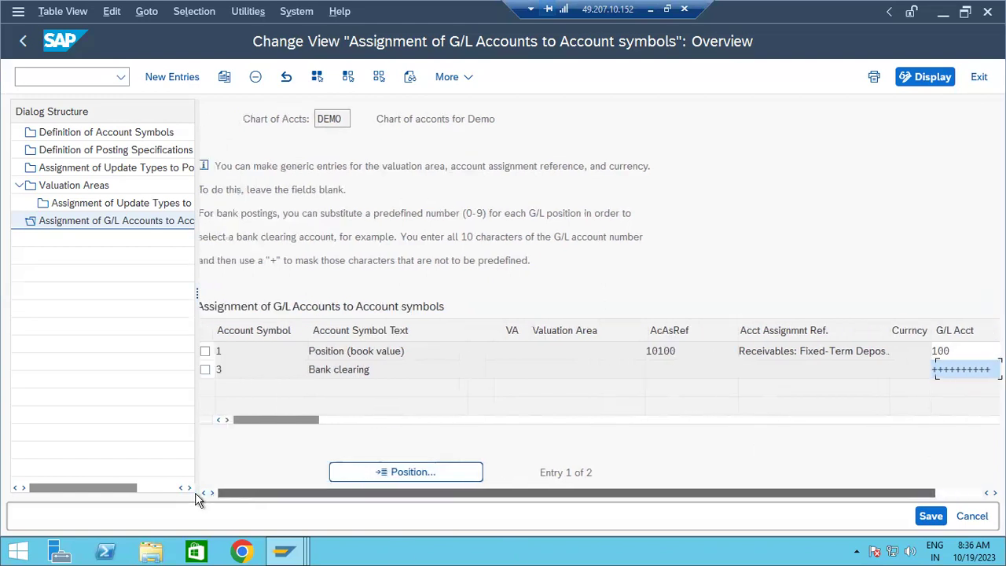
left_click(24, 43)
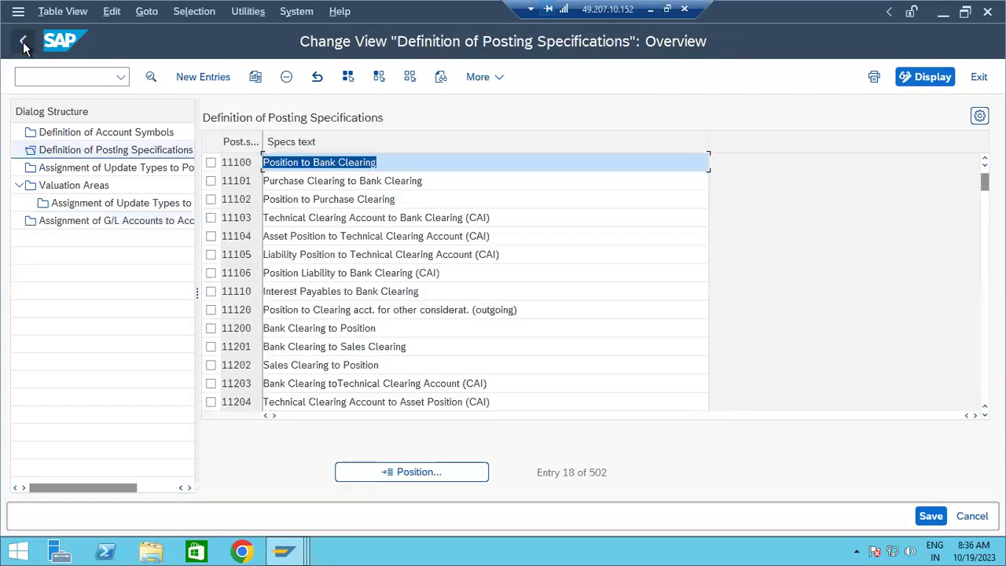
Return to the IMG, then close the fixed-term deposit display back to SAP Easy Access
left_click(23, 45)
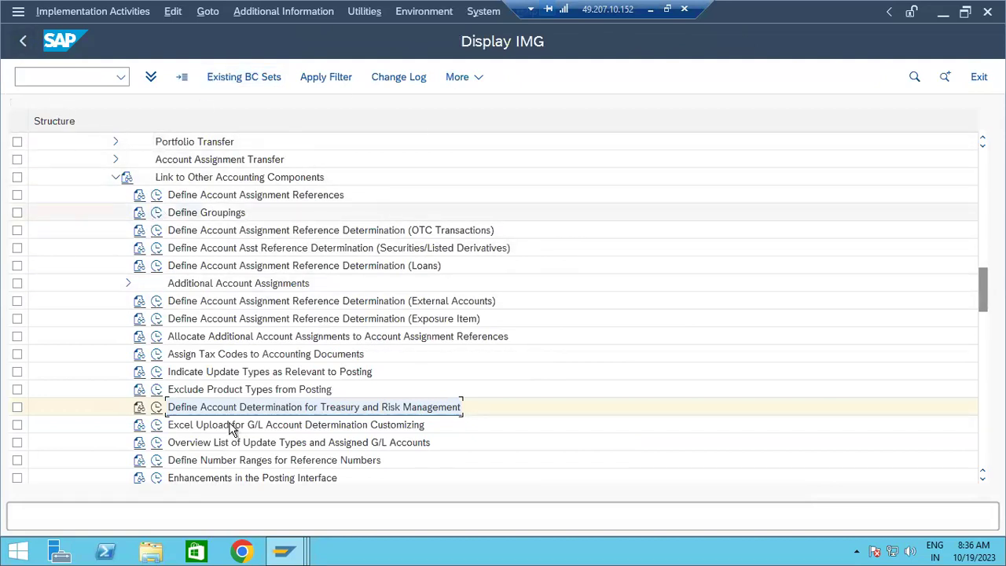
mouse_move(285, 552)
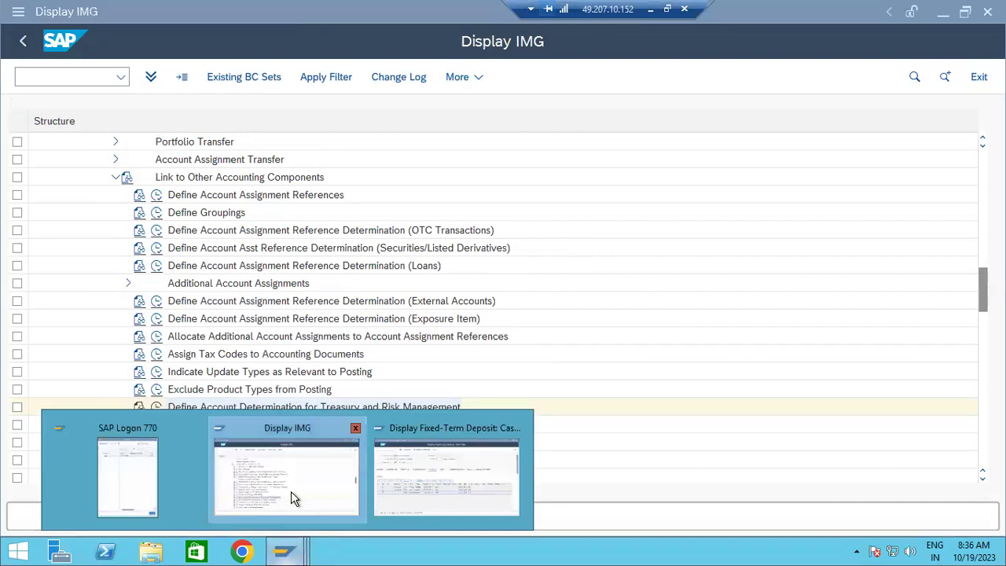
left_click(402, 477)
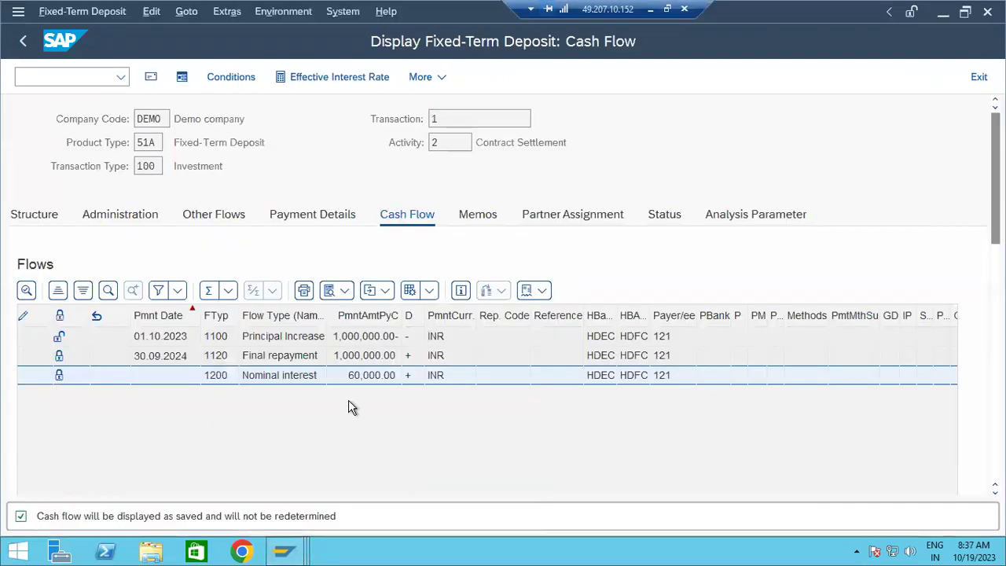
left_click(30, 40)
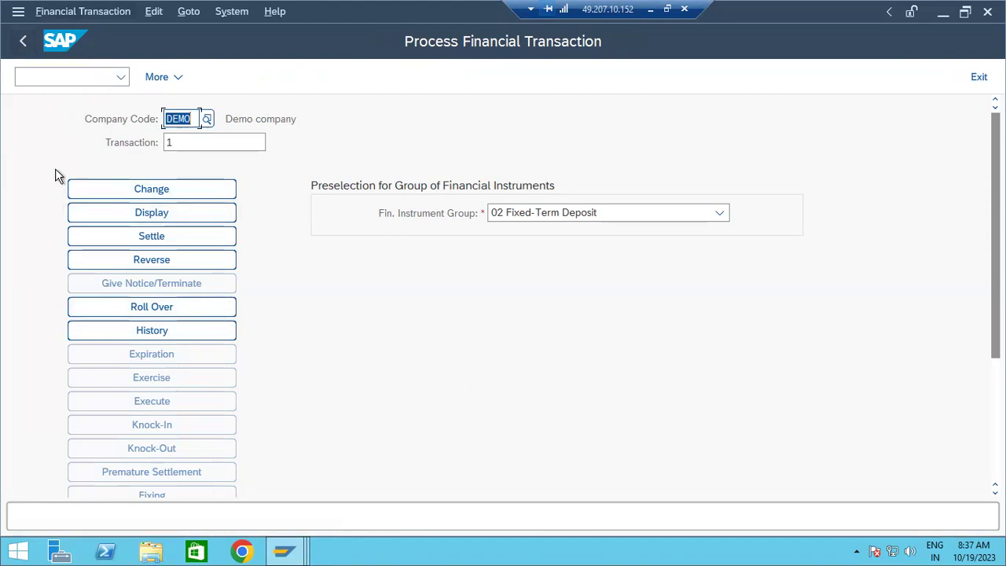
left_click(23, 41)
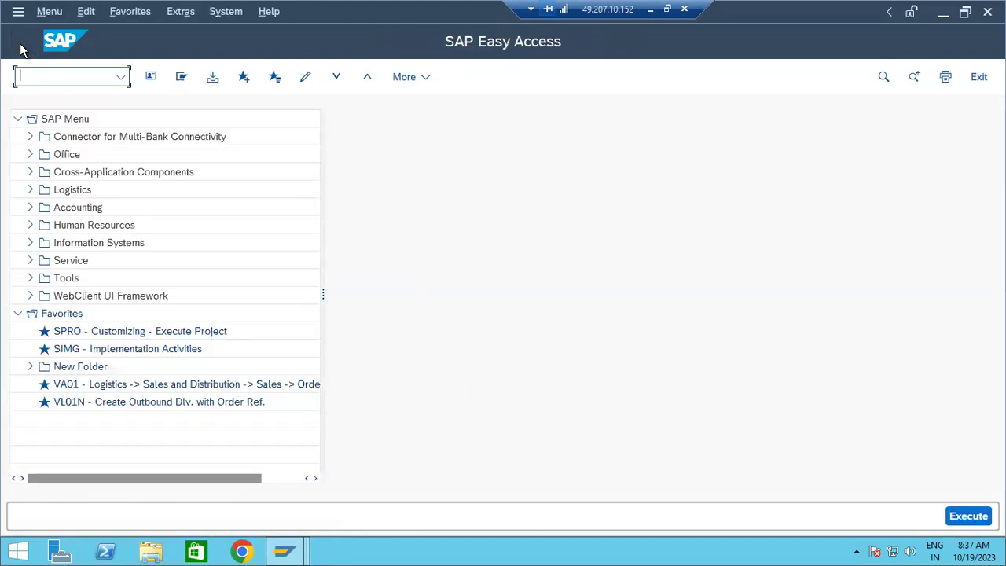
Expand Accounting > Financial Supply Chain Management > Treasury and Risk Management > Business Partners and start BP
left_click(29, 208)
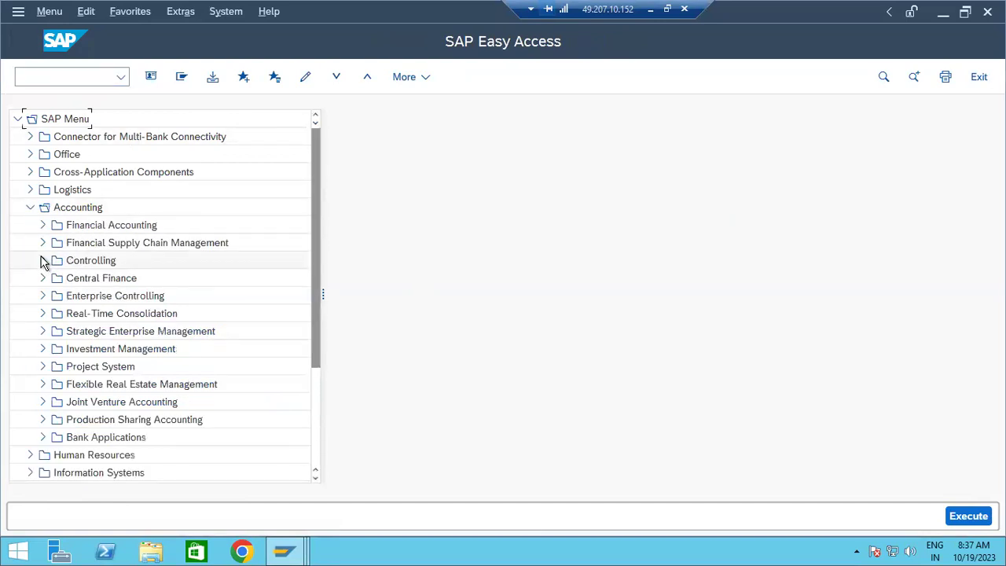
left_click(42, 243)
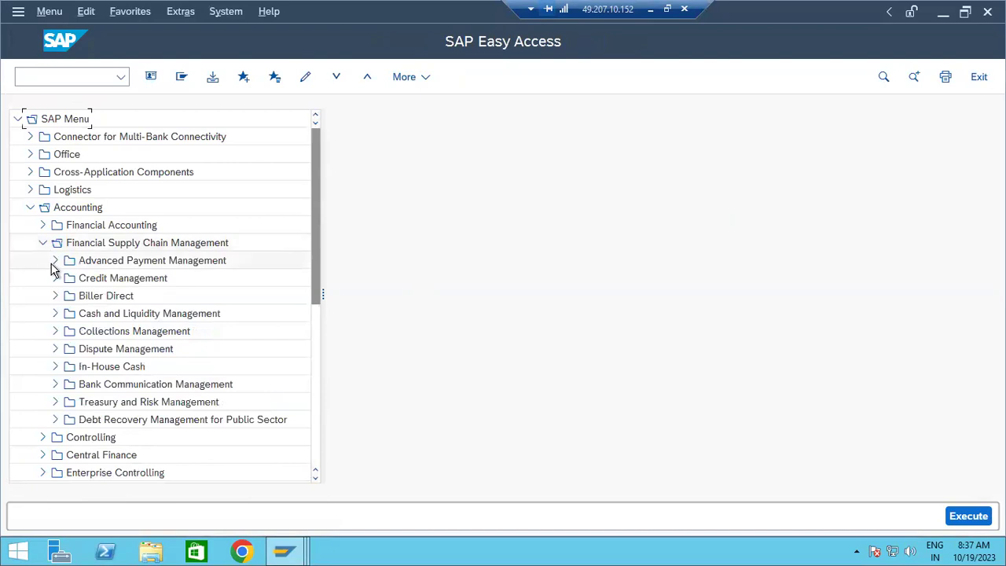
left_click(56, 402)
left_click_drag(313, 260, 314, 301)
left_click(146, 334)
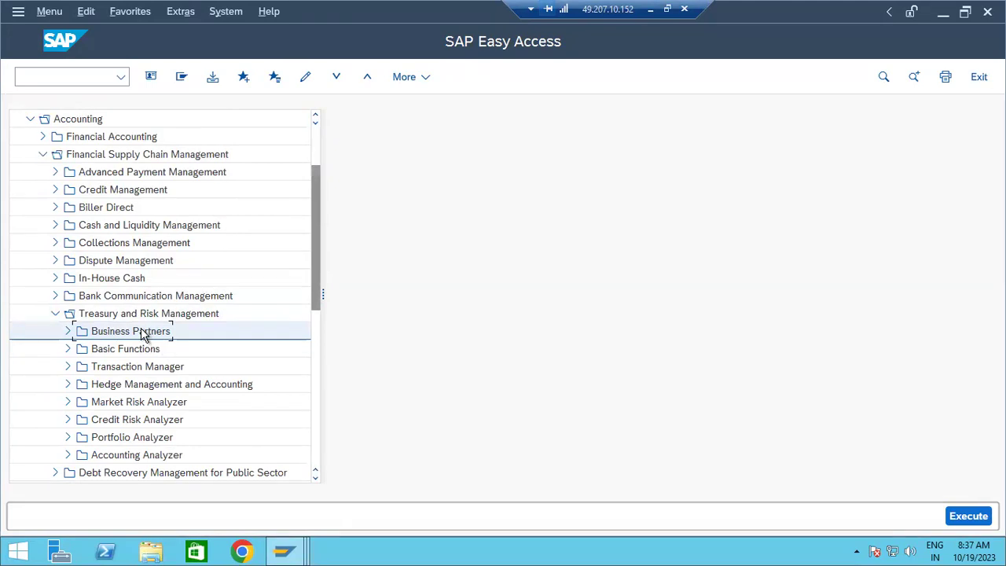
left_click(68, 333)
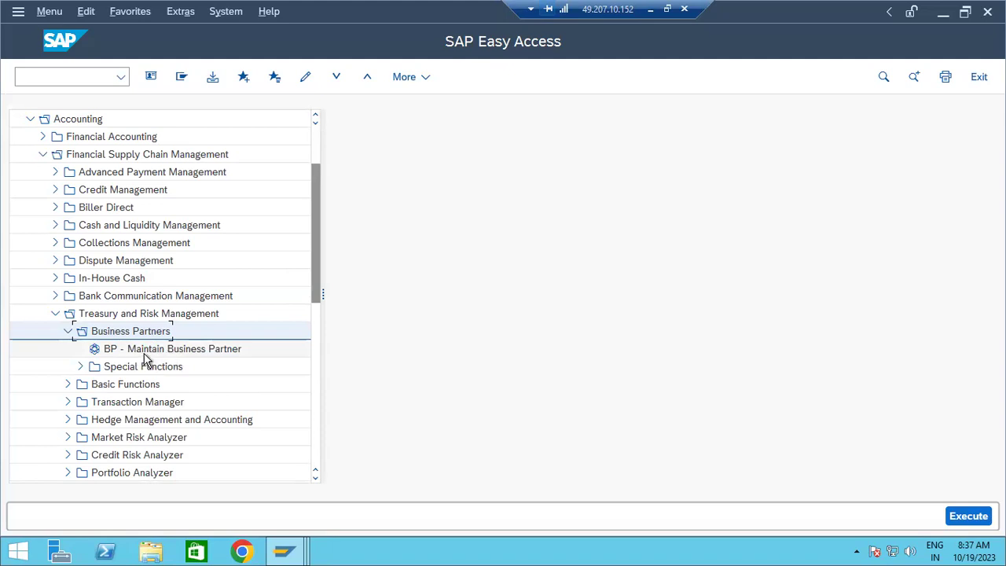
double_click(189, 353)
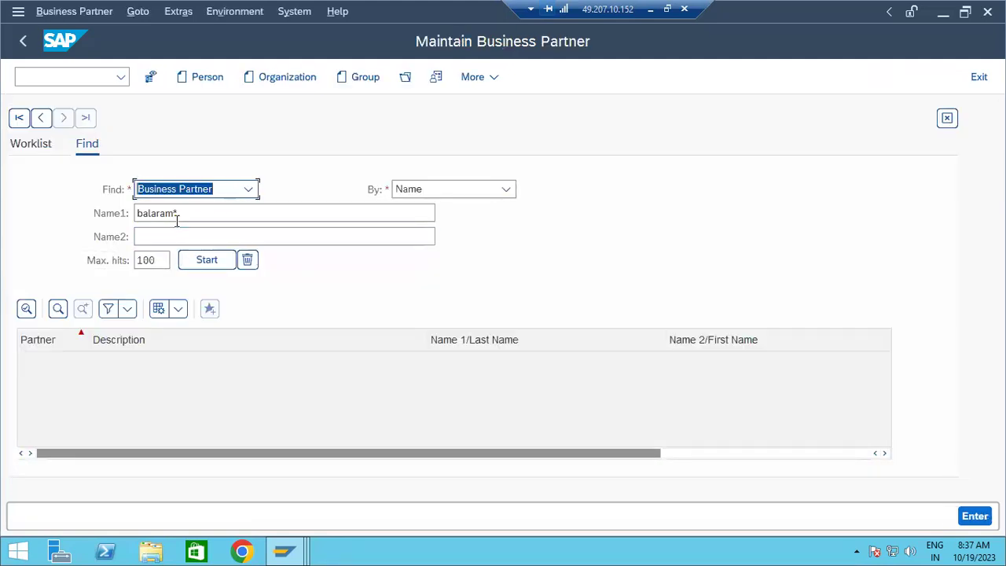
Search business partners by Number with the partner's number and open the state bank of India
left_click(506, 190)
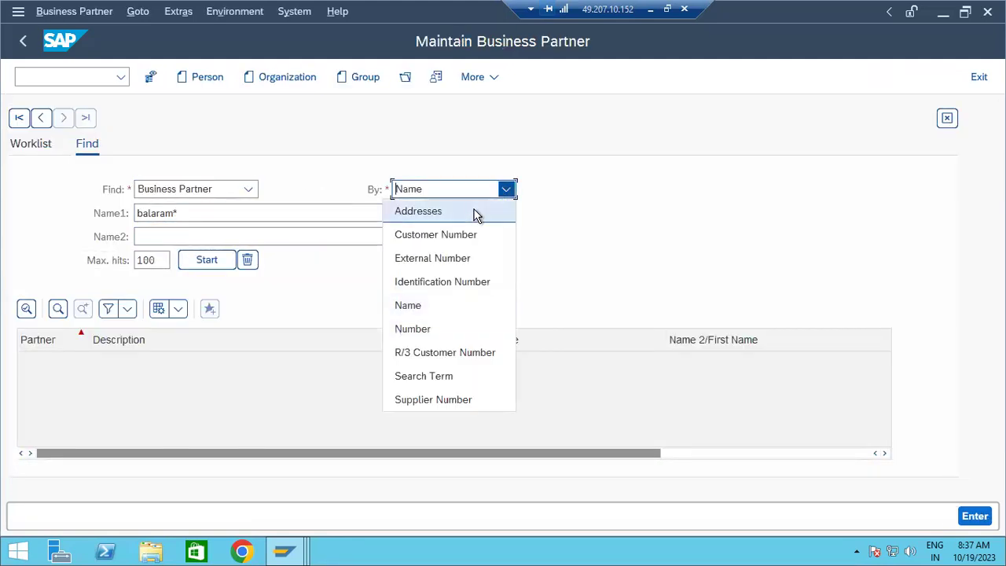
left_click(419, 330)
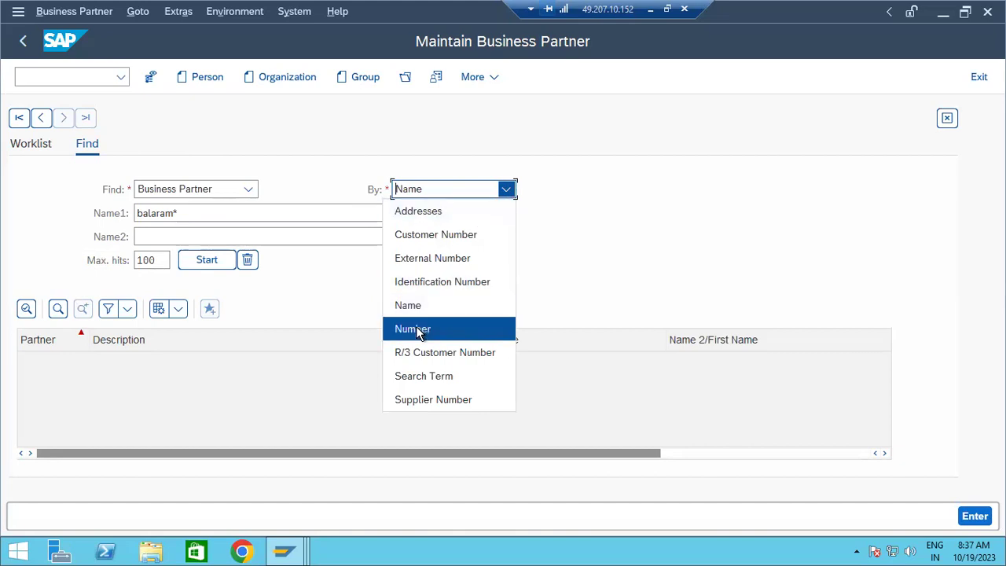
left_click(152, 213)
type("1")
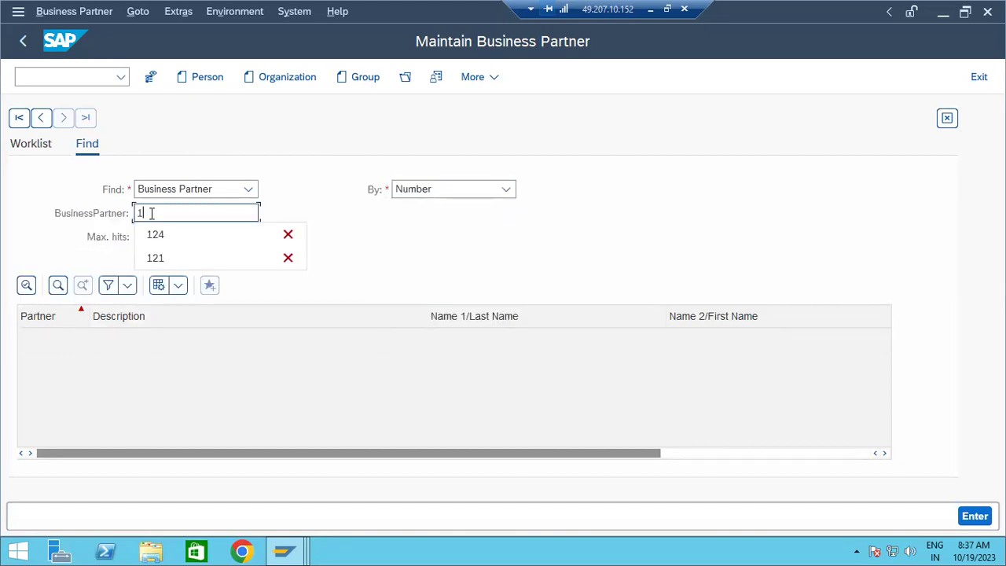
type("23")
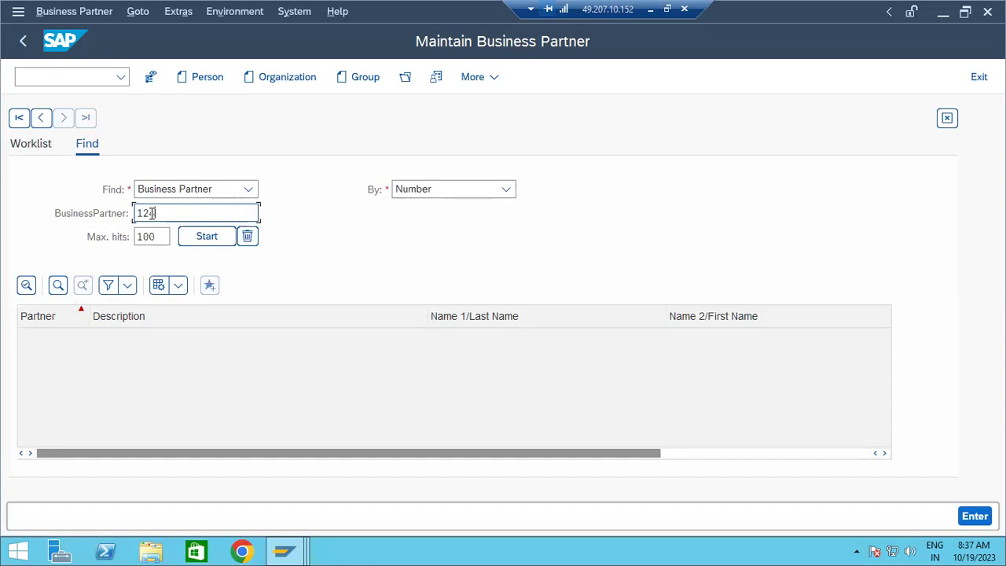
key("Return")
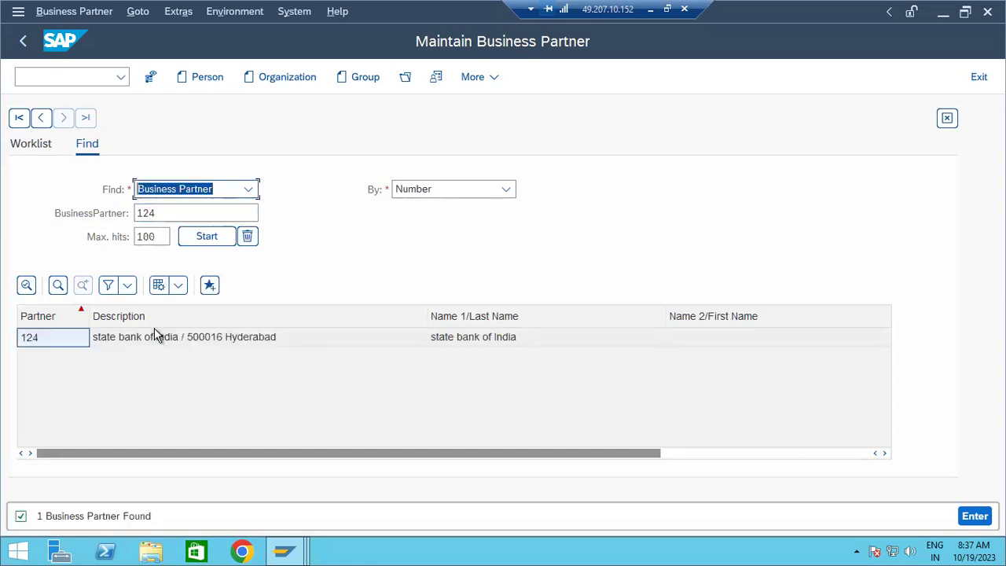
double_click(154, 334)
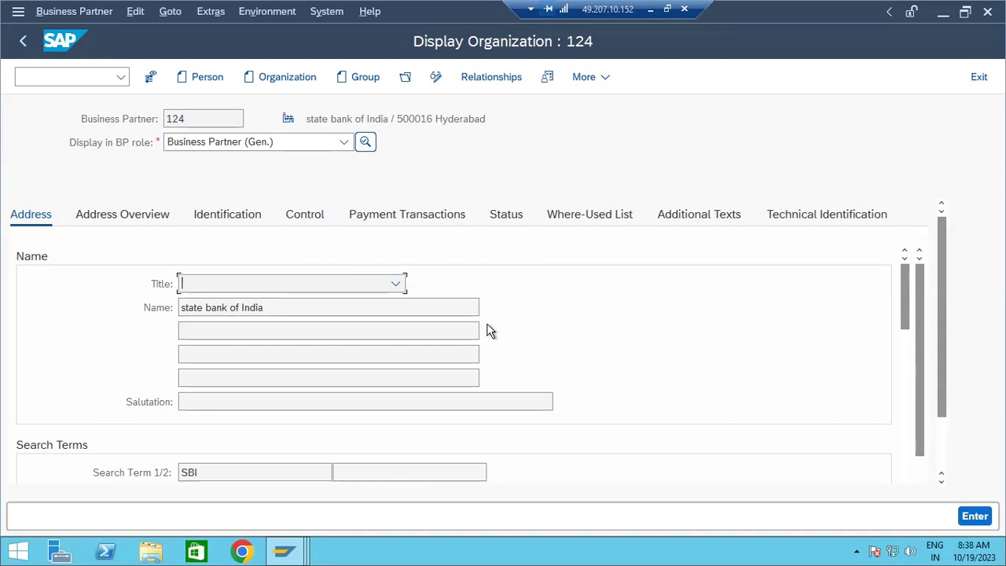
Show the partner in the Counterparty role and check its Hyderabad address valid from 01.04.2022
left_click(345, 142)
left_click(282, 193)
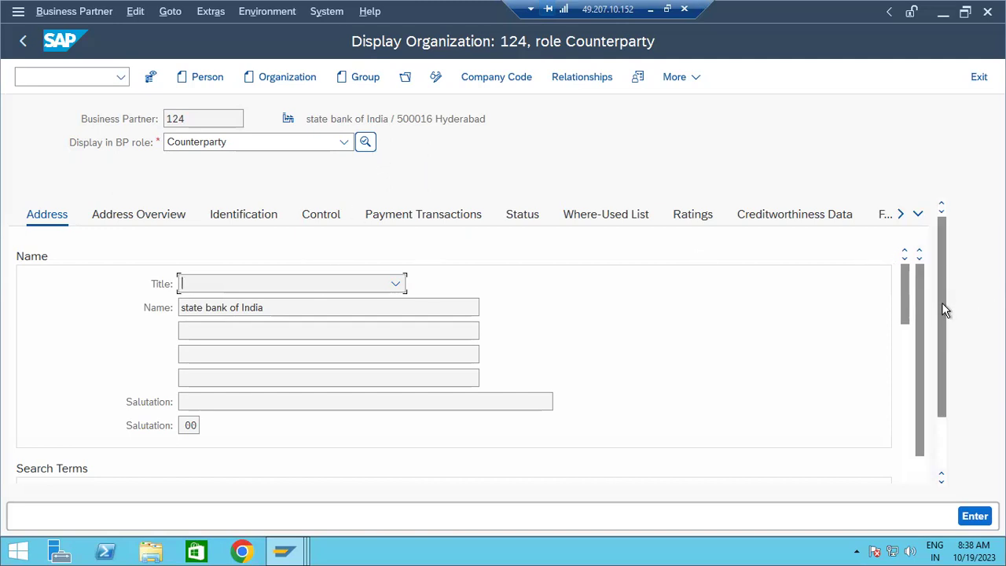
left_click_drag(942, 303, 939, 383)
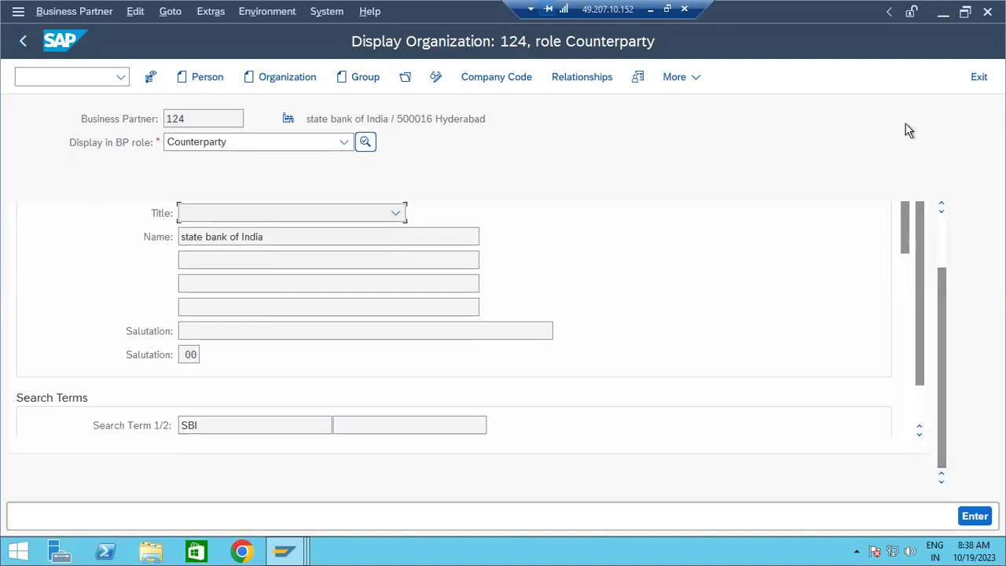
left_click_drag(904, 236, 895, 341)
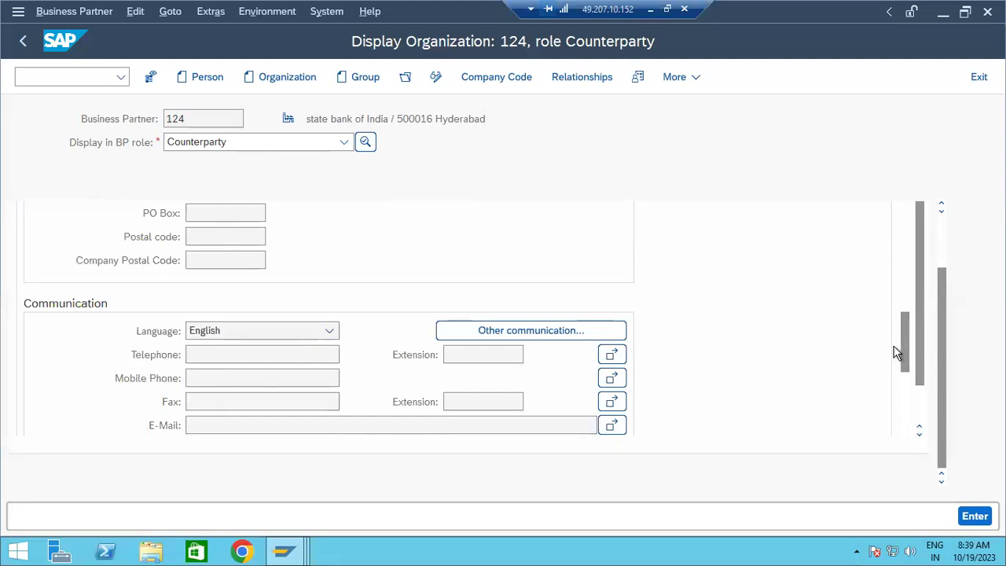
left_click_drag(903, 350, 903, 384)
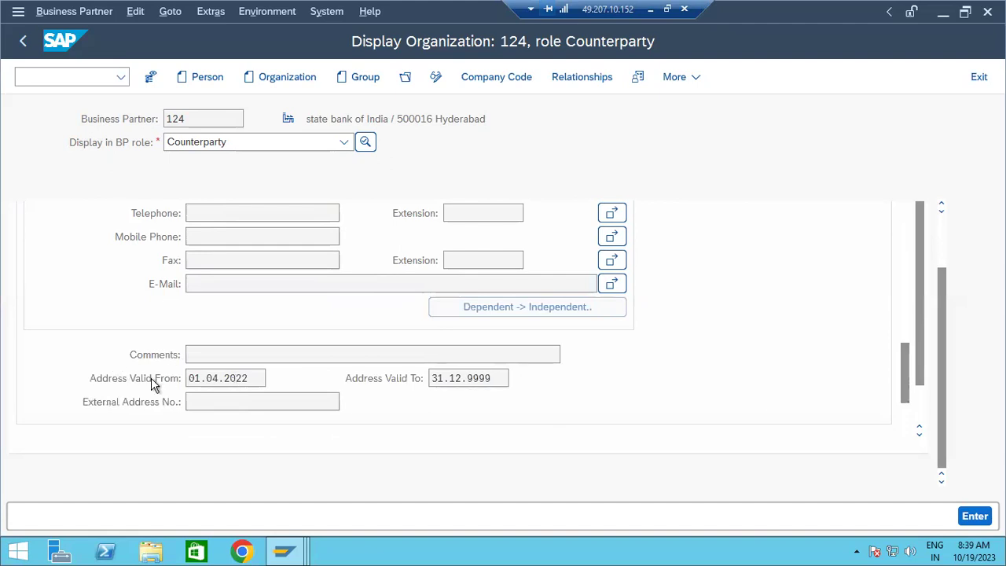
double_click(261, 383)
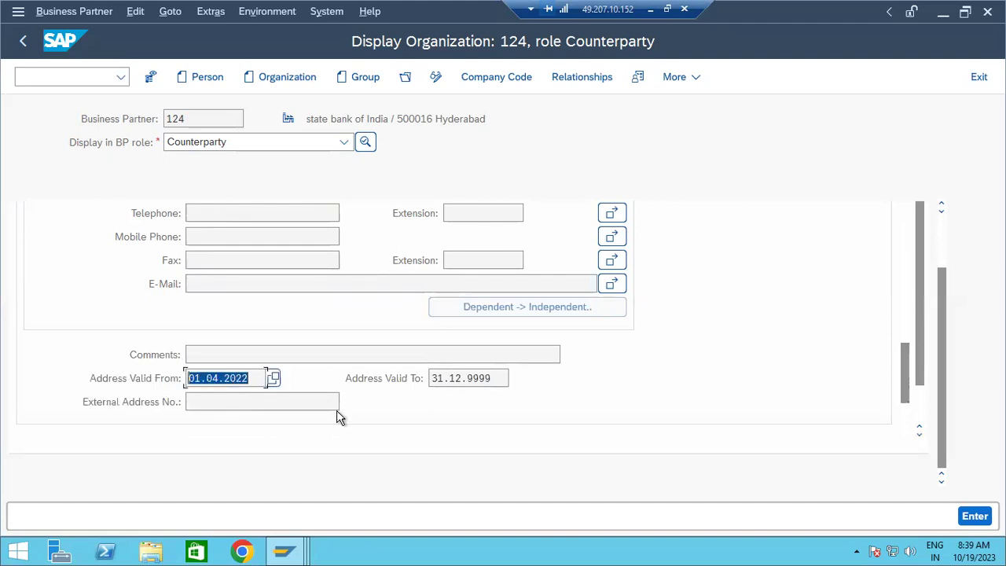
left_click_drag(904, 373, 905, 321)
left_click(500, 81)
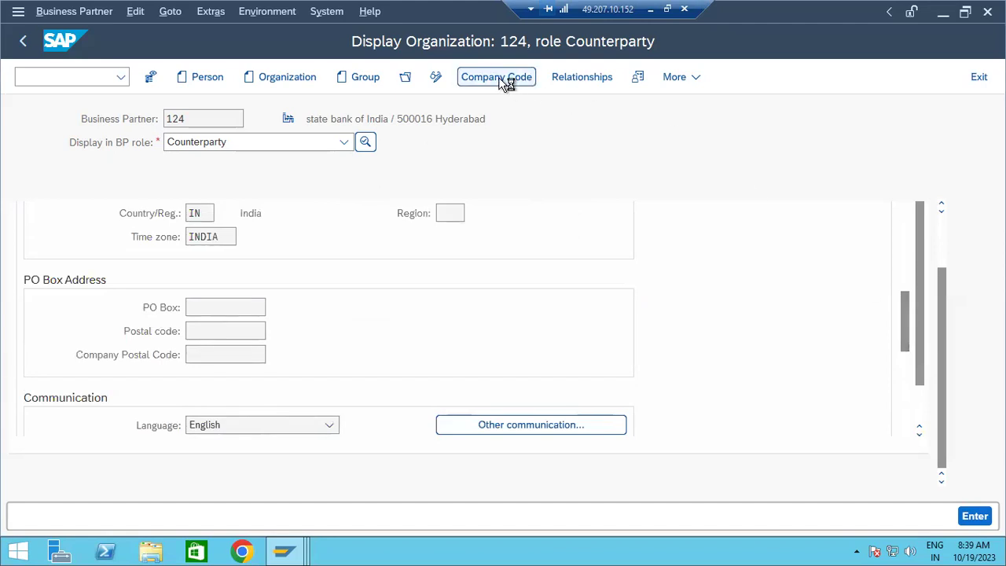
Check company code MOHN trading authorizations, expanding and collapsing the Money Market branch
left_click_drag(206, 240, 170, 239)
left_click_drag(942, 323, 930, 354)
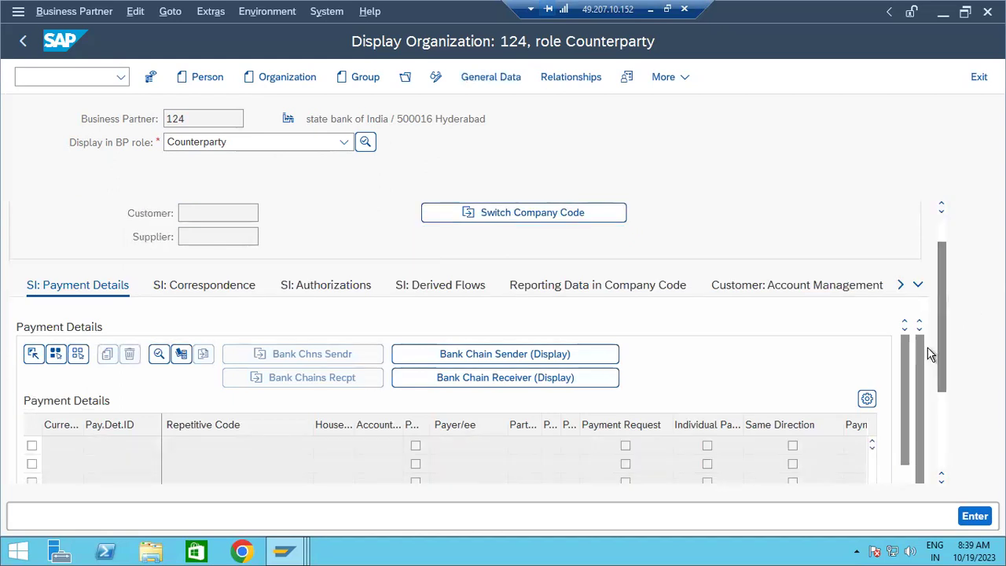
left_click(316, 288)
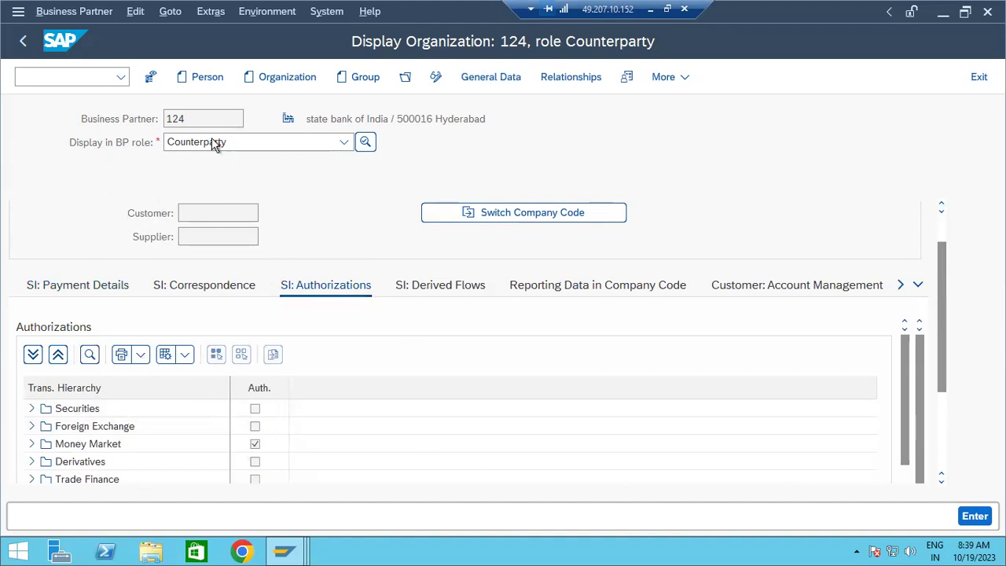
left_click_drag(192, 119, 157, 122)
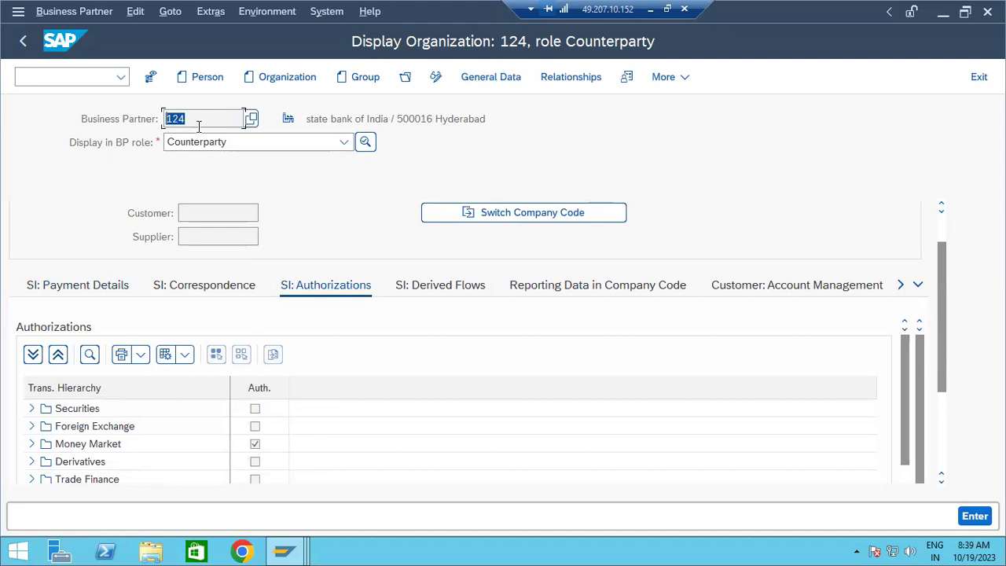
left_click(275, 461)
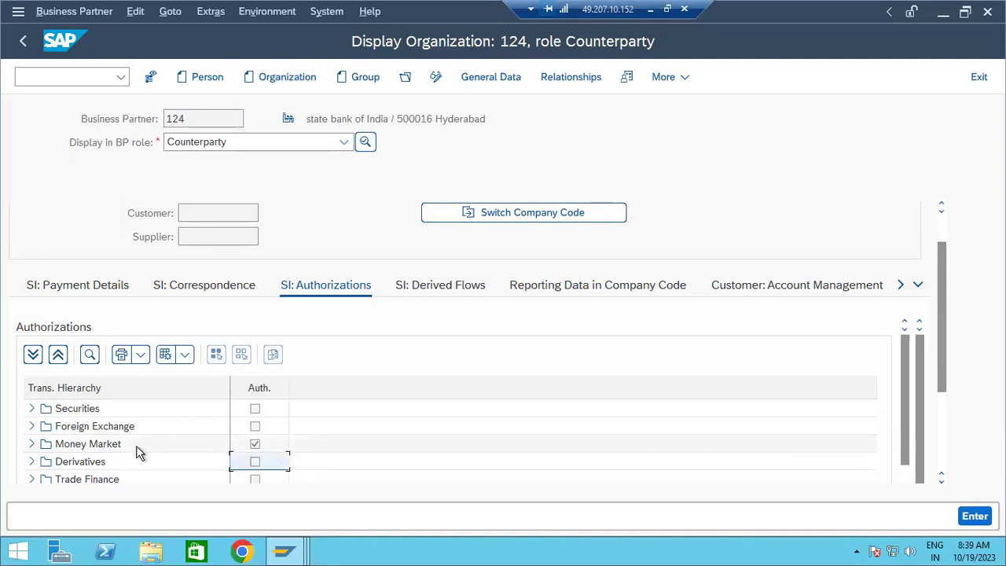
left_click(33, 445)
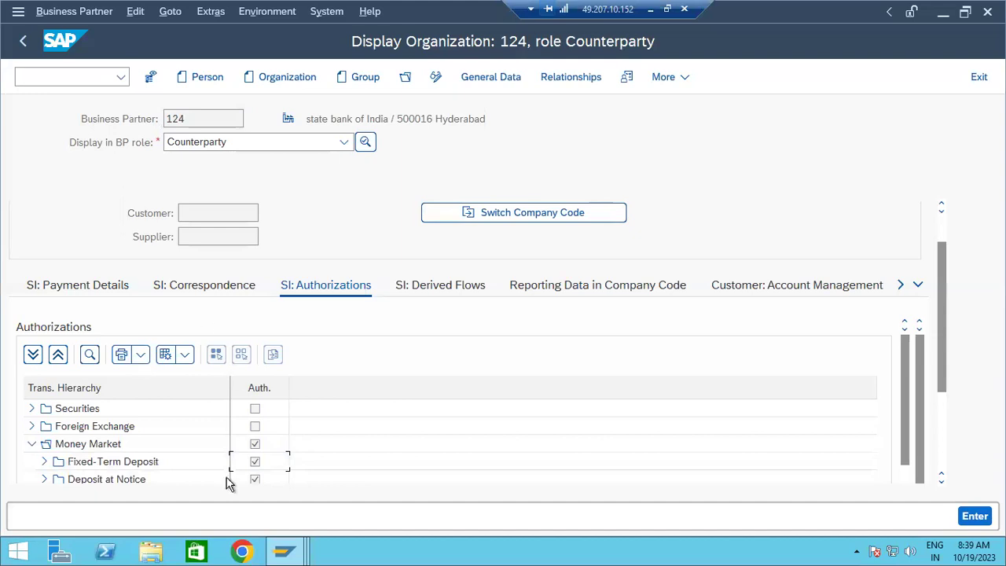
left_click(32, 444)
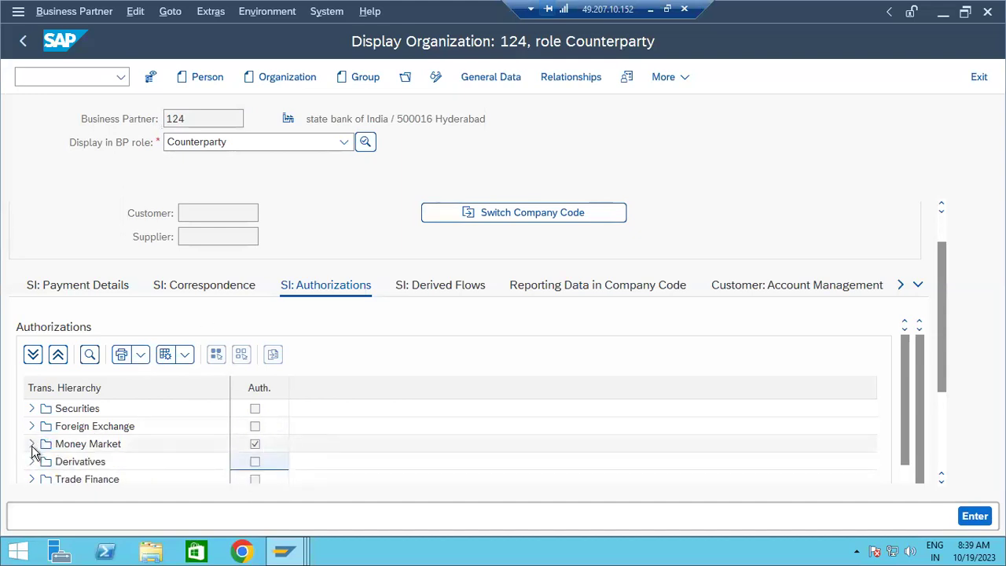
Cycle through SI: Payment Details, SI: Correspondence and SI: Authorizations, ending on authorizations
left_click(110, 289)
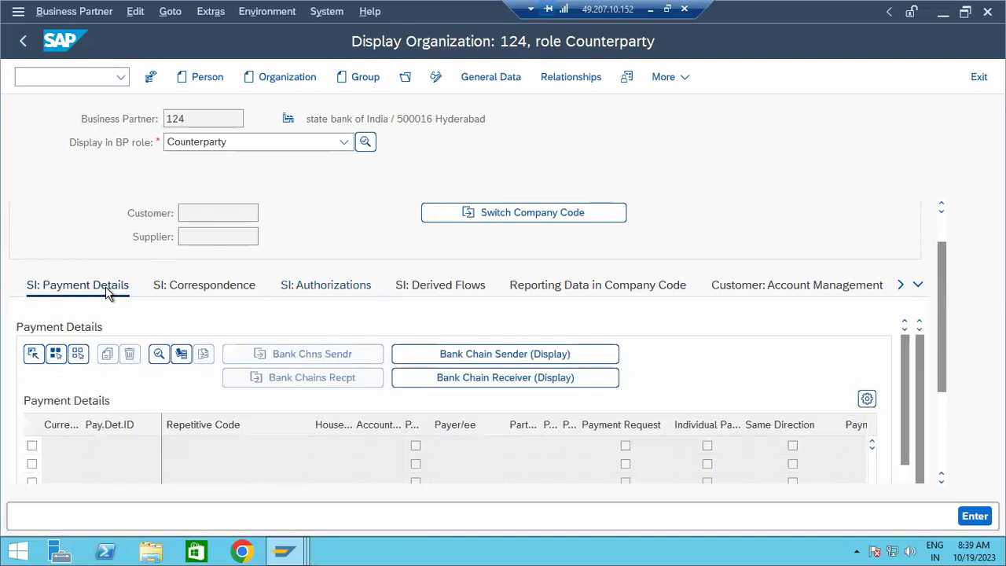
left_click(219, 286)
left_click(175, 292)
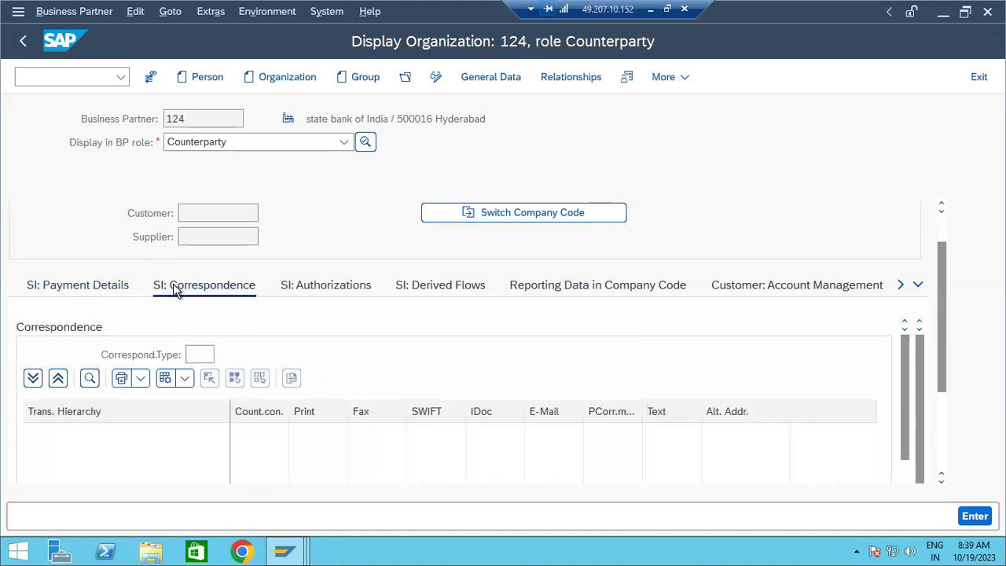
left_click(94, 288)
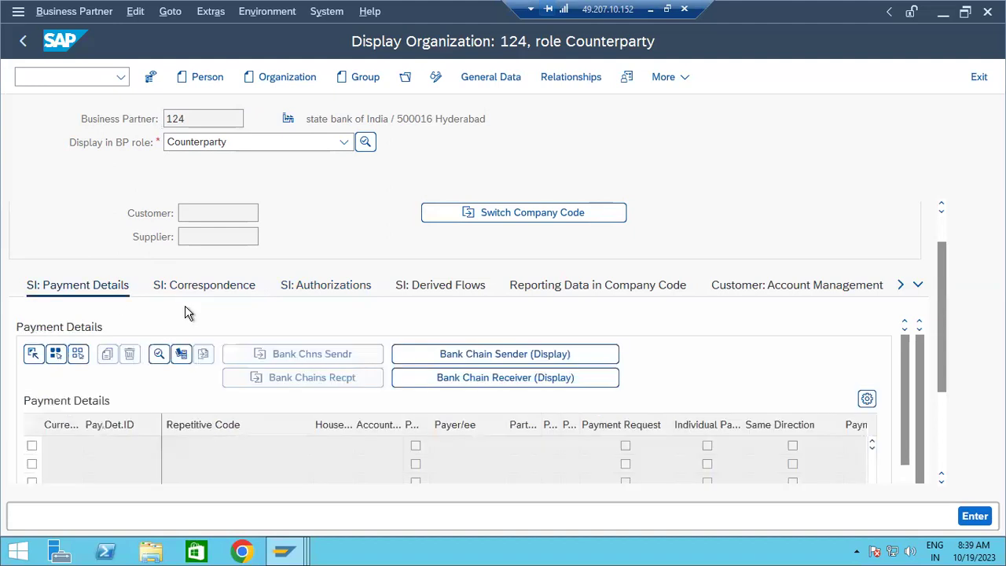
left_click(306, 291)
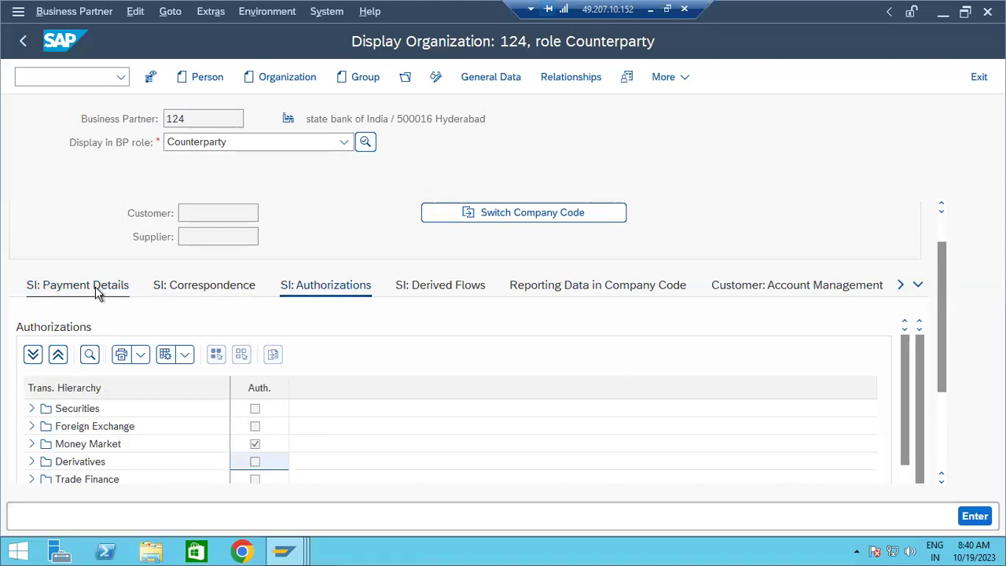
left_click(97, 292)
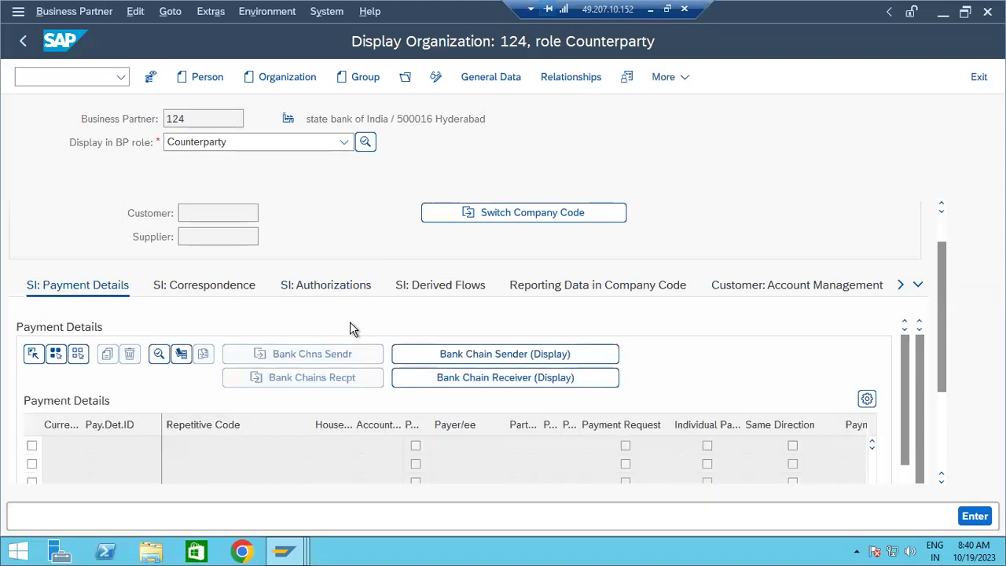
left_click(206, 289)
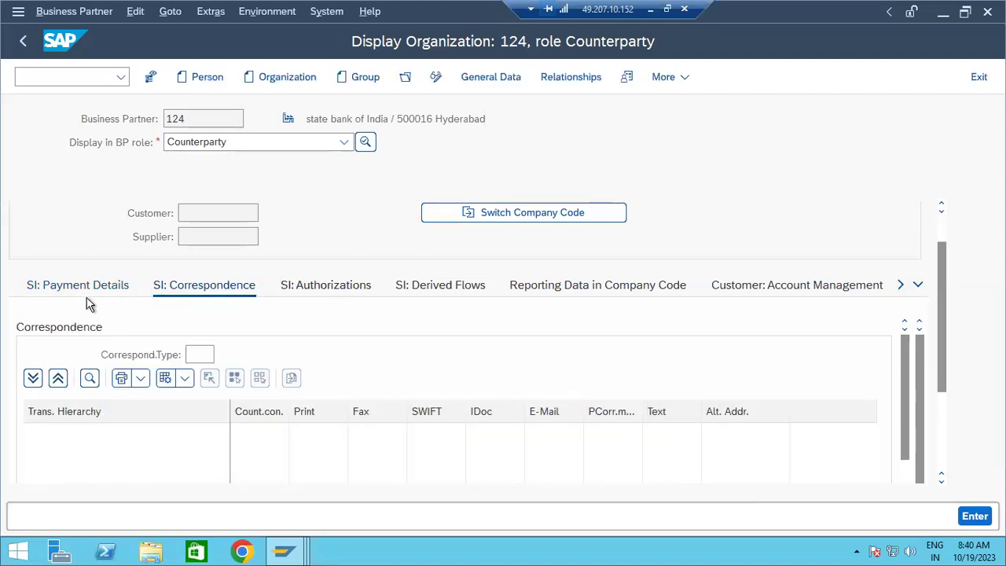
left_click(307, 288)
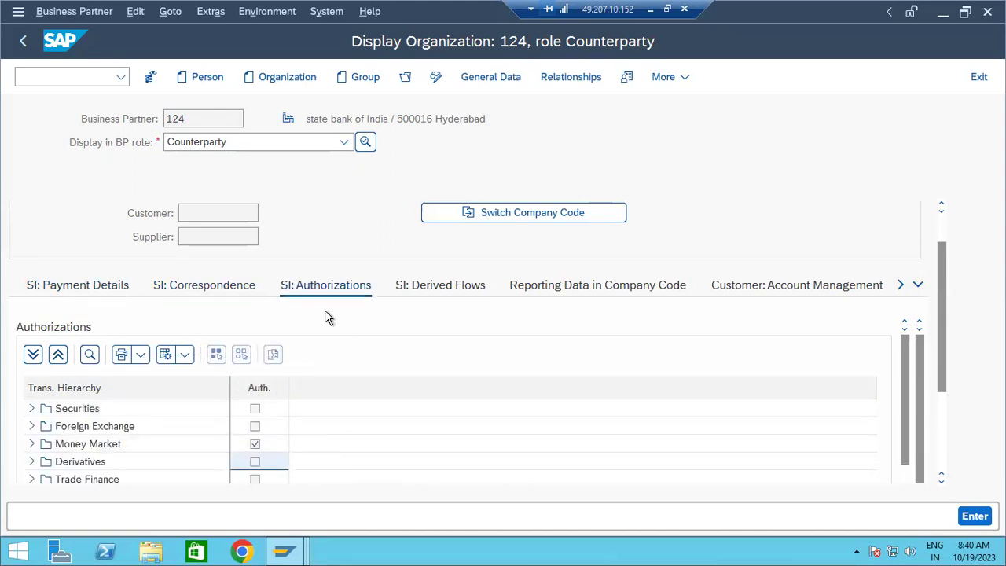
Return to Easy Access and expand Transaction Manager > Money Market, reviewing Trading, Back Office and Accounting
left_click(23, 43)
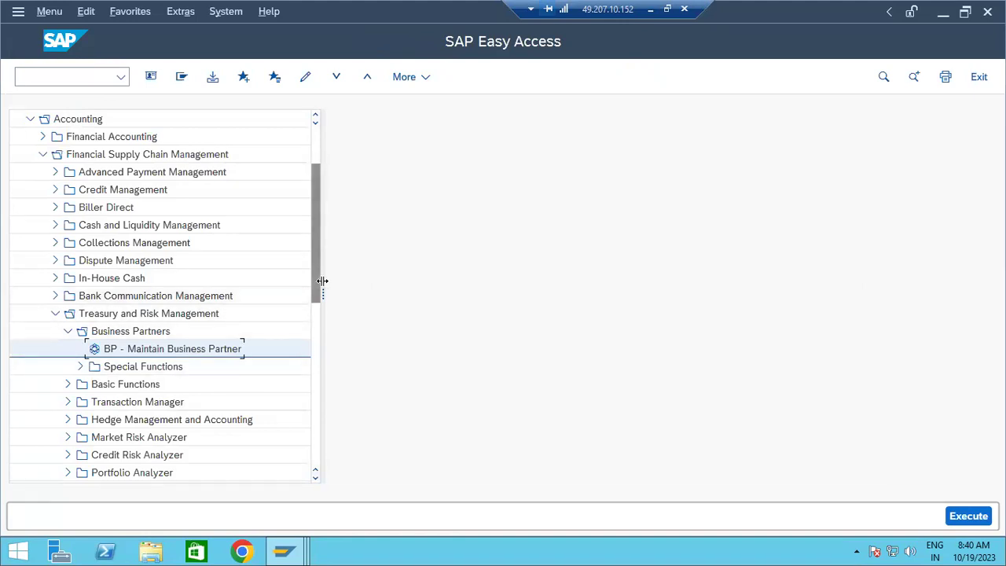
left_click(310, 286)
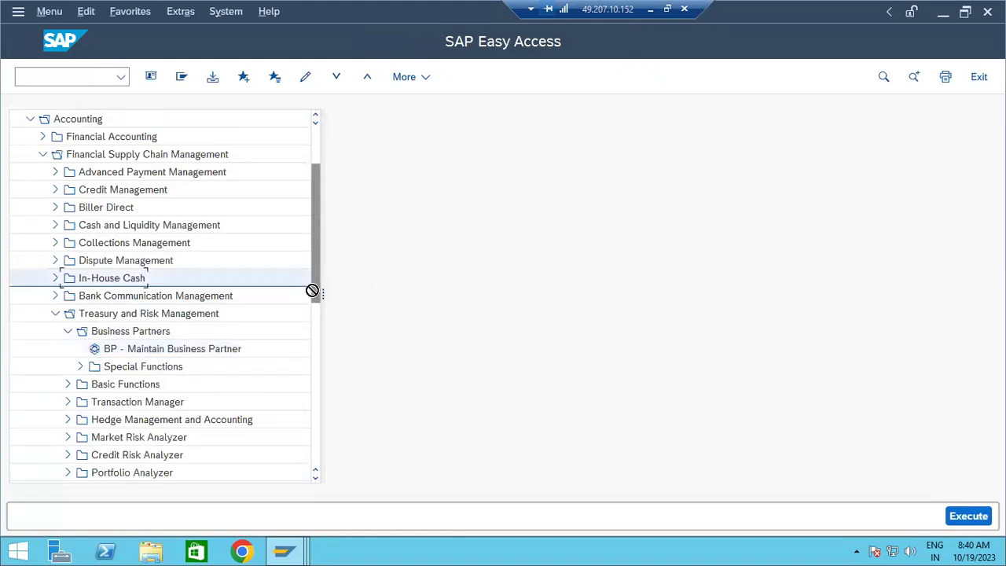
left_click(68, 401)
left_click_drag(313, 248, 315, 283)
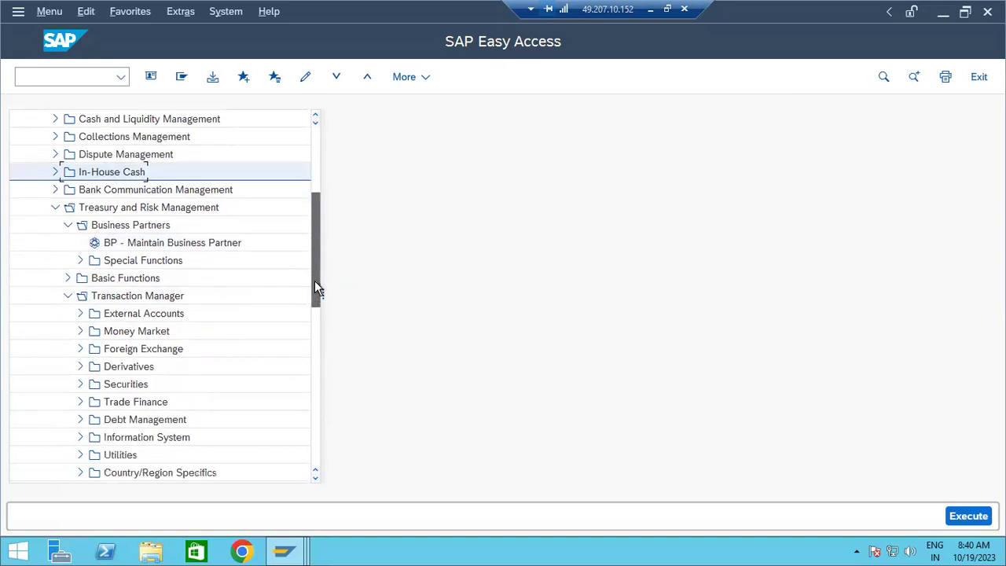
left_click(80, 331)
left_click(153, 350)
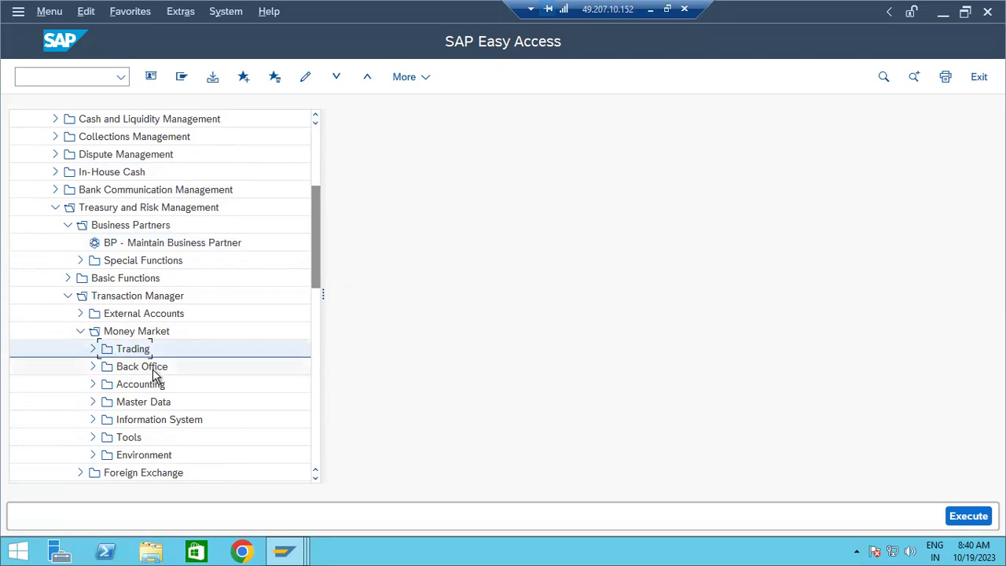
left_click(162, 366)
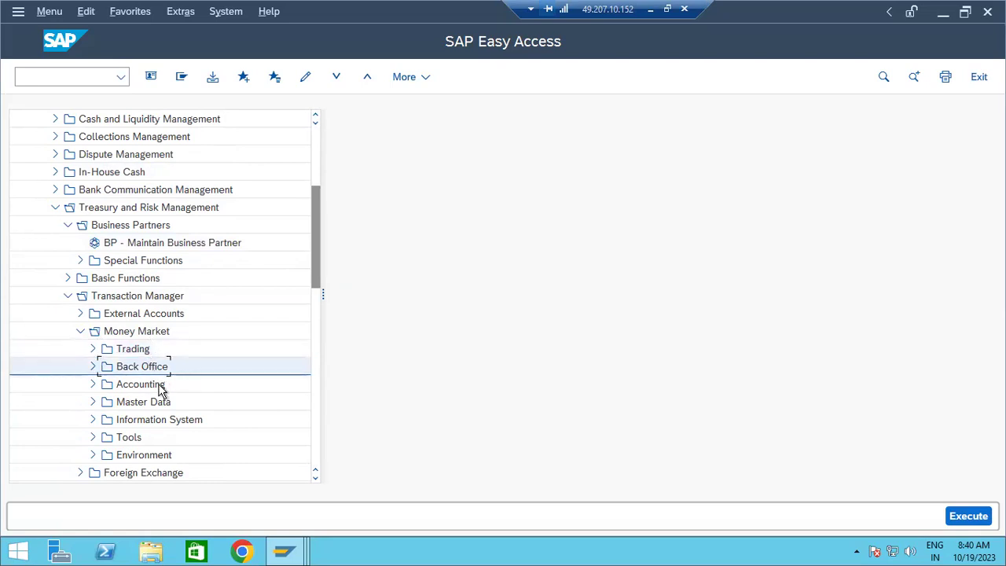
left_click(161, 388)
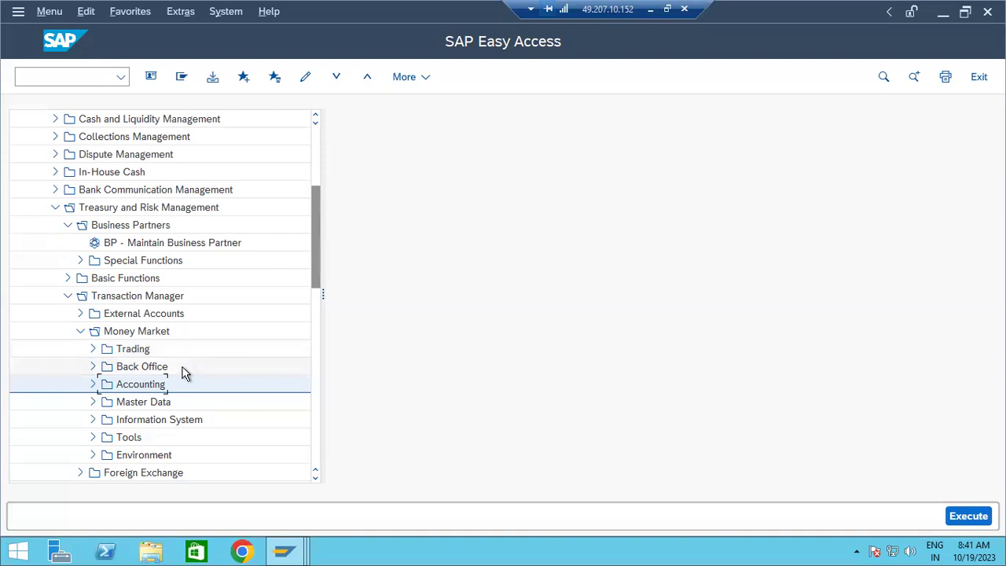
left_click_drag(315, 228, 317, 140)
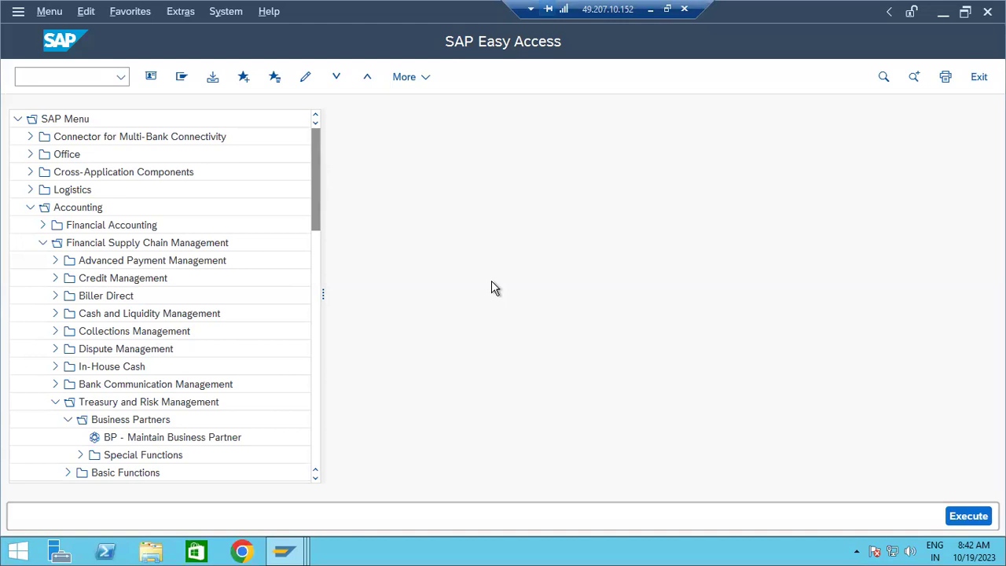
Collapse the Business Partners, Treasury and Risk Management, Financial Supply Chain Management and Accounting folders
left_click(68, 421)
left_click(55, 403)
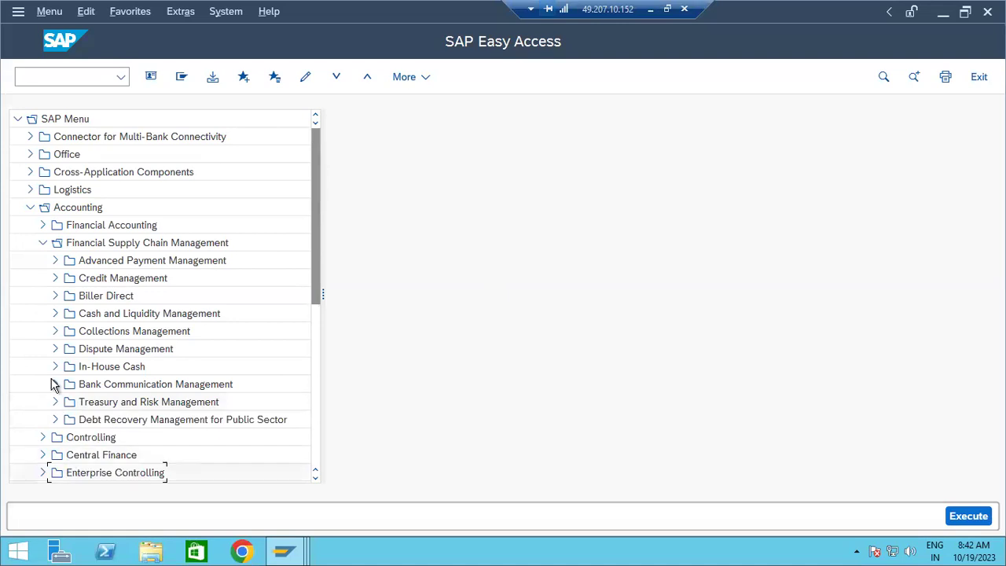
left_click(42, 243)
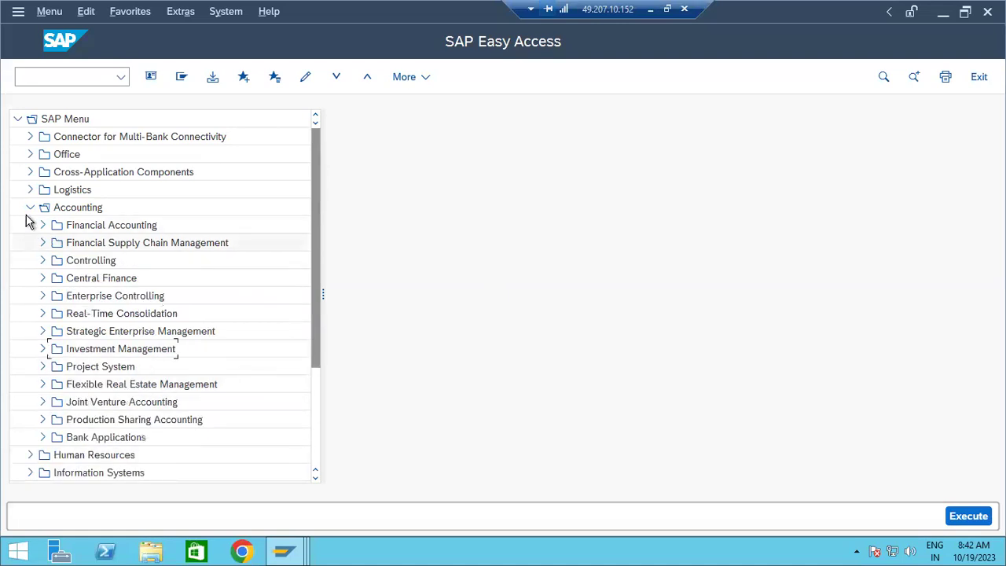
left_click(30, 208)
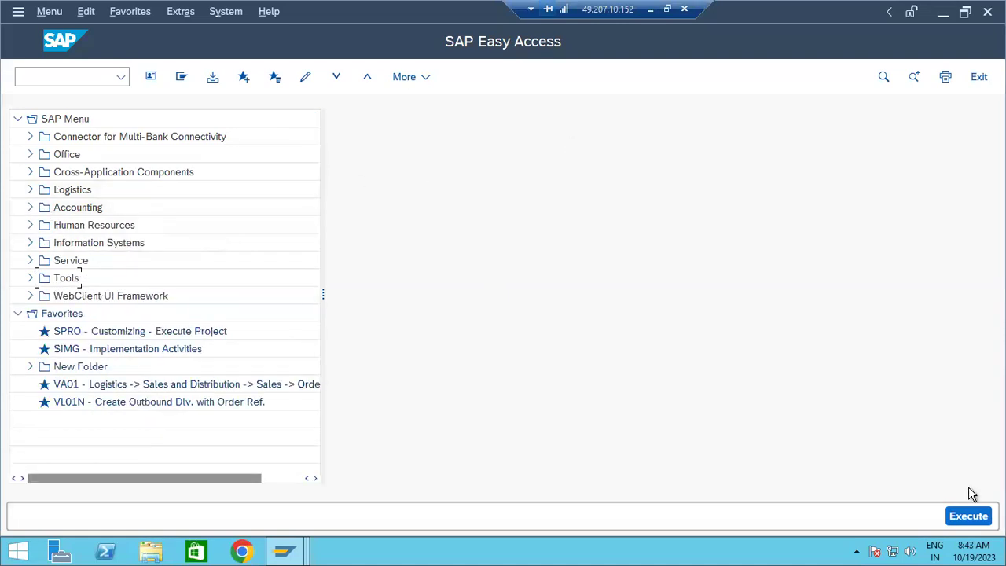